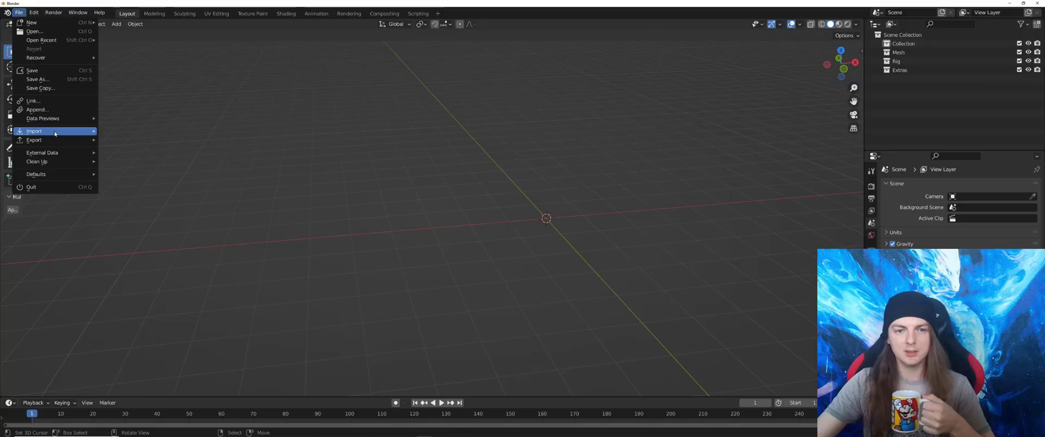
- Import the rifle run.fbx file from the Basic Shooter Pack folder as FBX
mouse_move(55, 133)
click(136, 206)
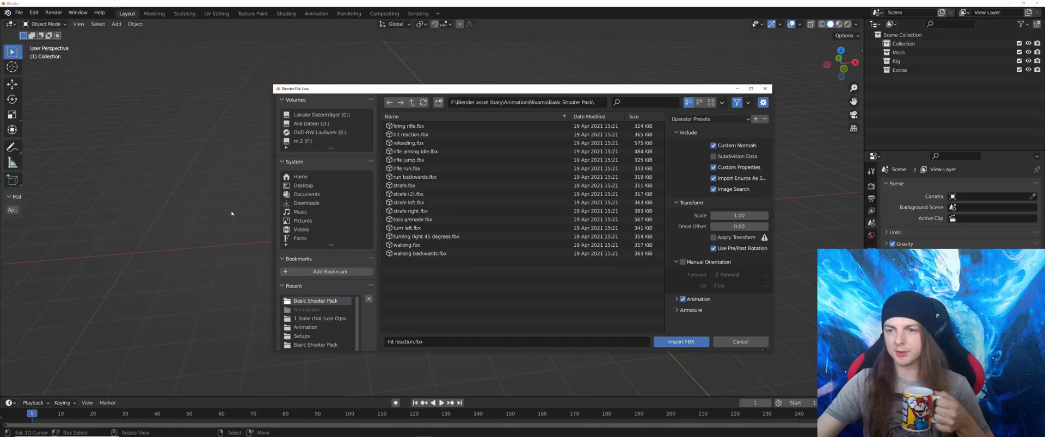
double_click(417, 170)
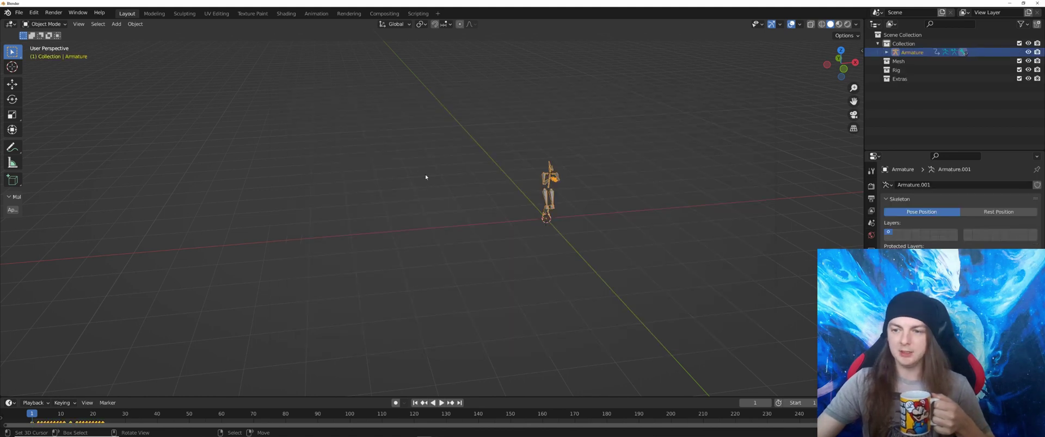
- Expand the imported armature's hierarchy in the outliner and change the 3D viewport to a Dope Sheet editor
scroll(426, 174, up, 2)
click(886, 52)
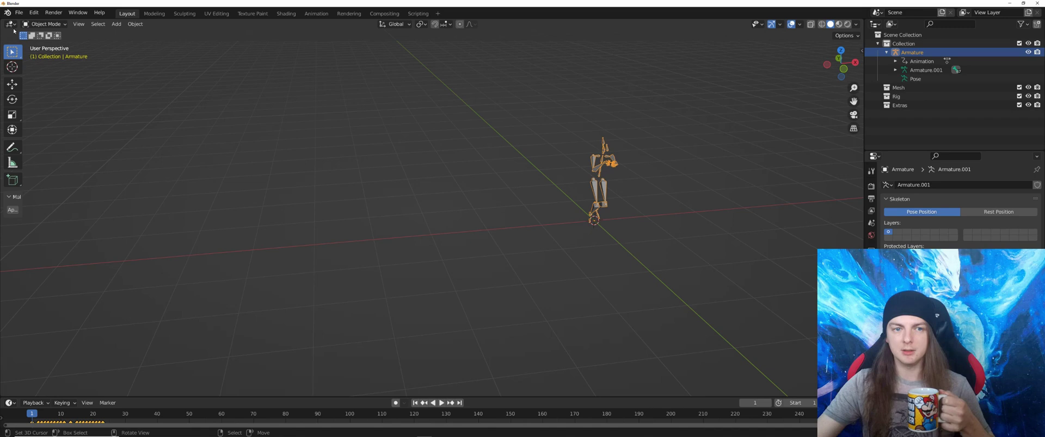
click(11, 24)
click(139, 49)
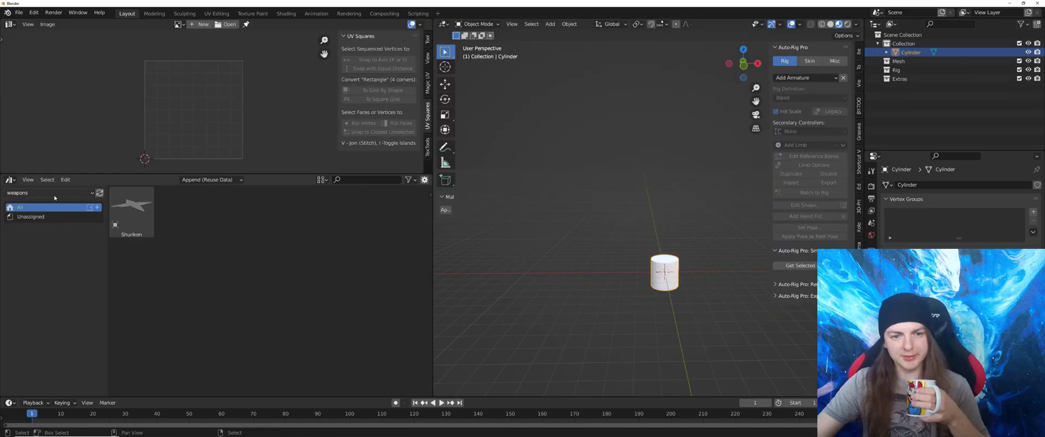
- Switch the asset browser from weapons to the Animations library and show its Farming Pack catalog
click(49, 192)
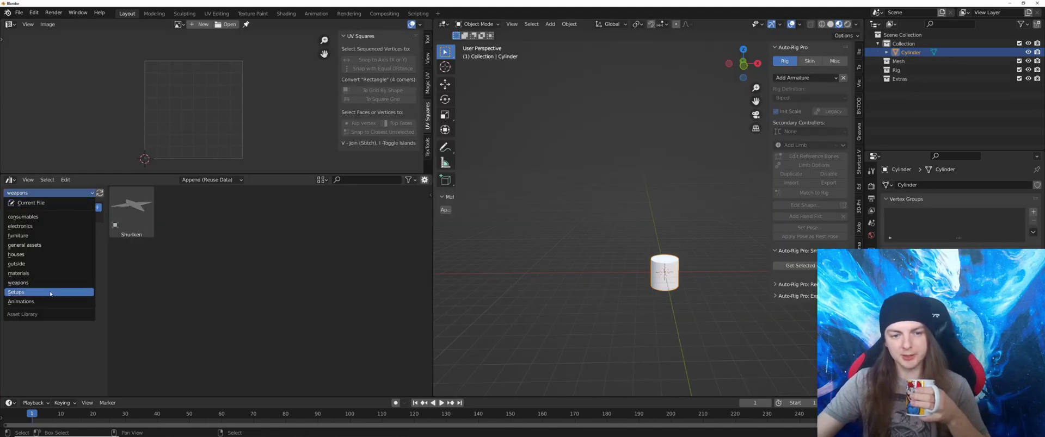
click(22, 301)
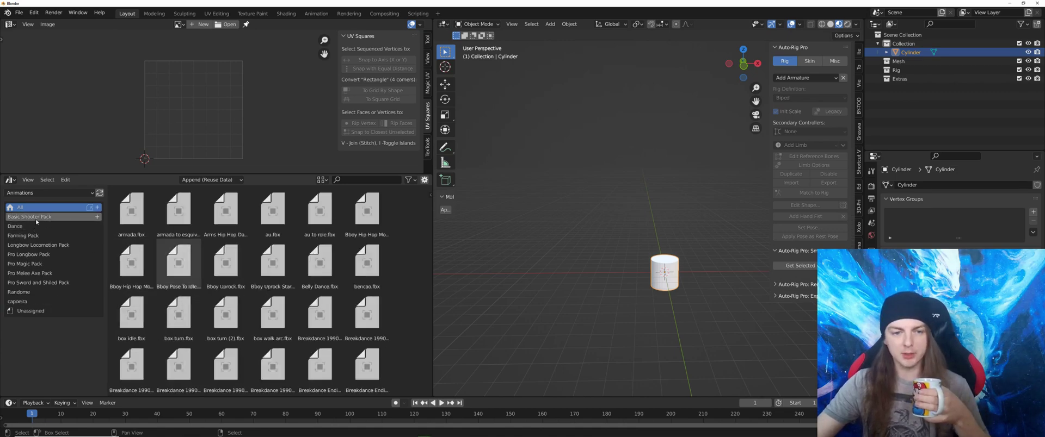
click(18, 226)
click(23, 236)
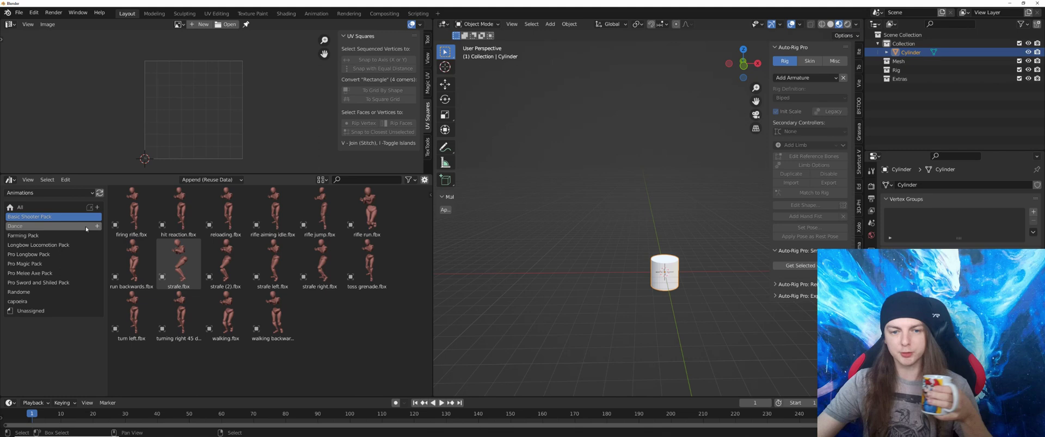
- Place box turn (2).fbx in the scene beside the cylinder and expand its armature hierarchy to select the mesh
drag(230, 223, 617, 289)
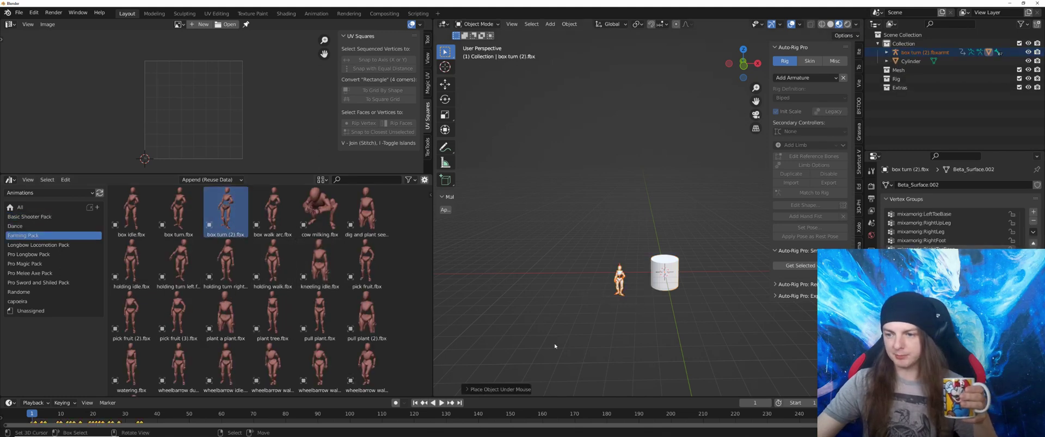
scroll(618, 288, up, 3)
click(887, 52)
click(921, 88)
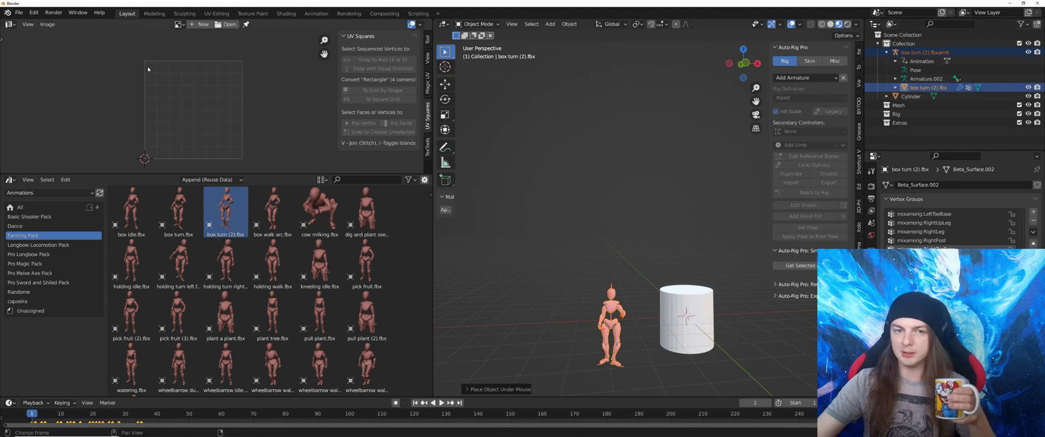
- Change the image editor to the Dope Sheet's Action Editor and select the box turn (2) figure's armature
click(10, 24)
click(120, 49)
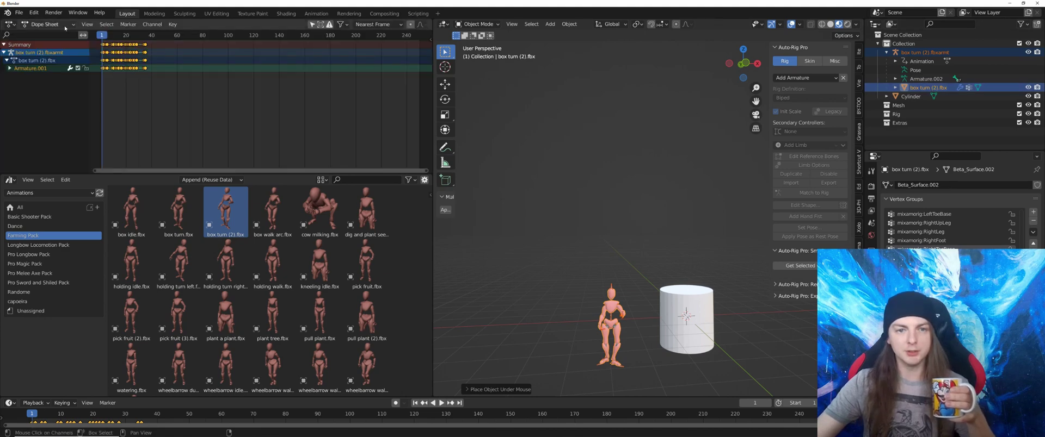
click(44, 24)
click(46, 44)
click(611, 288)
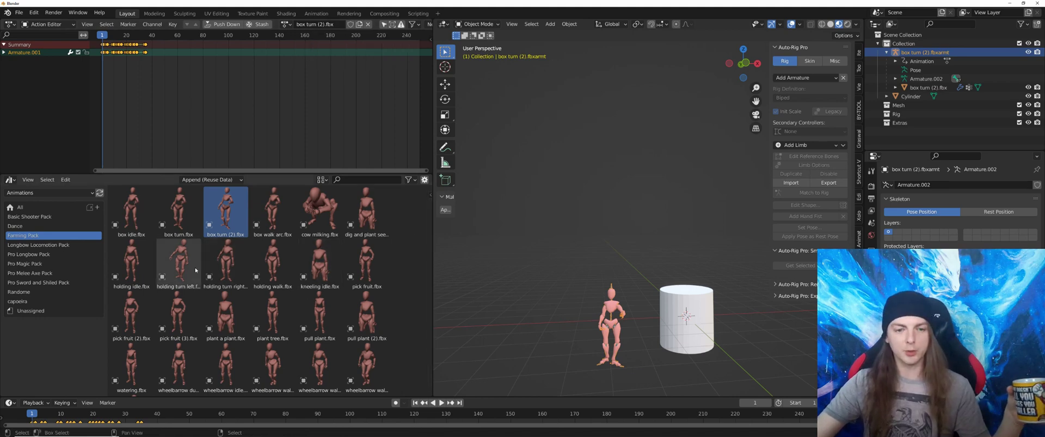
- Place Dancing (3).fbx from the Dance catalog beside the box turn (2) figure, and delete the placed figure
click(31, 218)
click(33, 229)
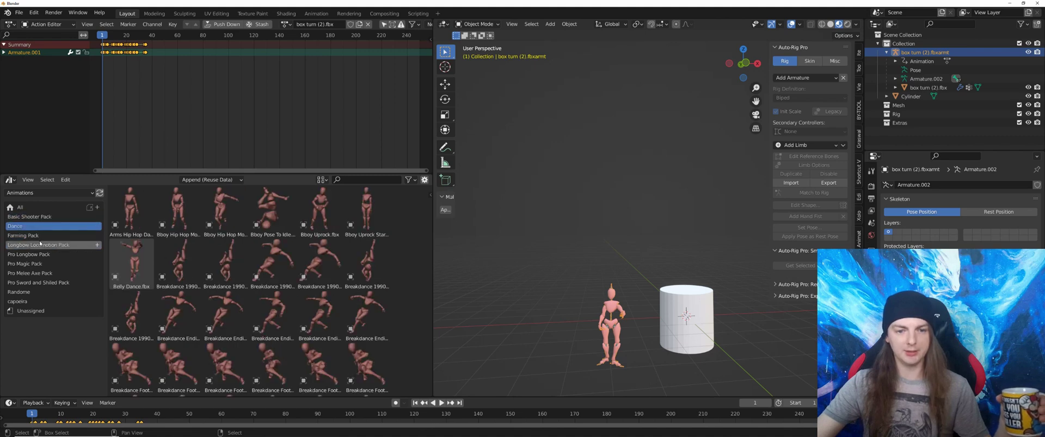
scroll(298, 285, down, 3)
scroll(299, 285, down, 8)
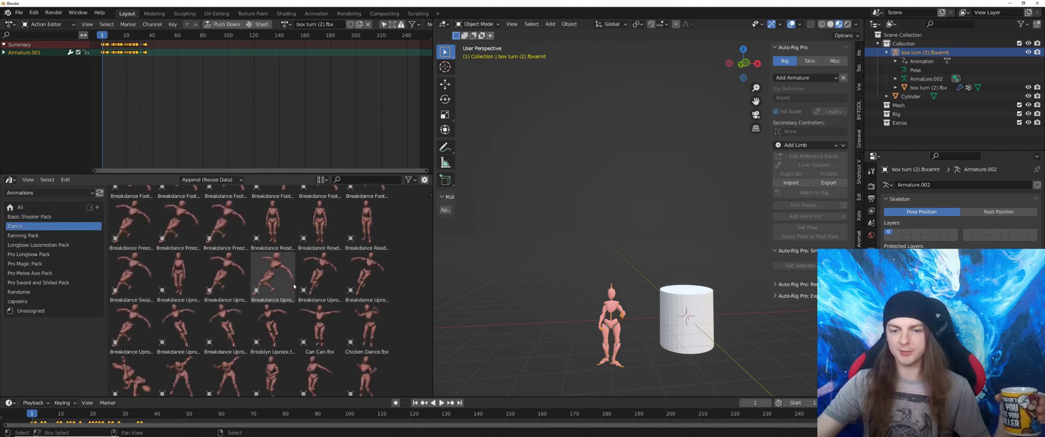
scroll(316, 266, down, 1)
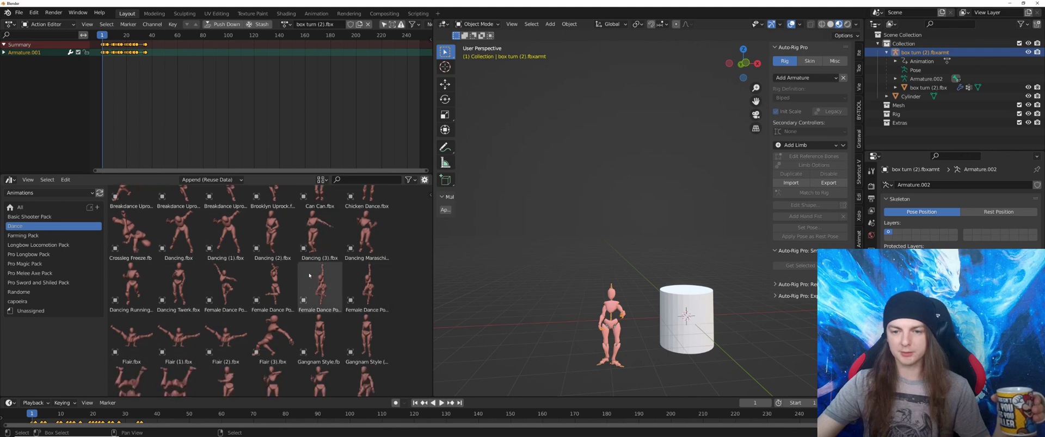
drag(319, 240, 572, 342)
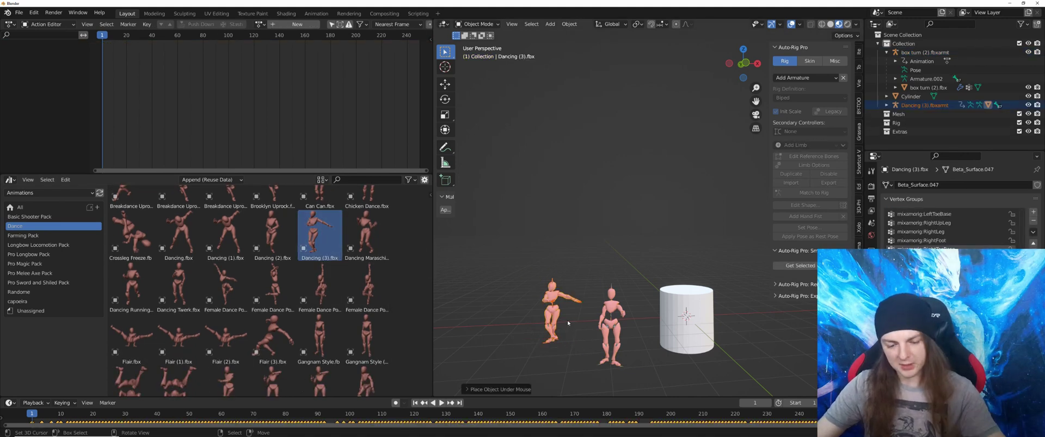
key(x)
click(544, 306)
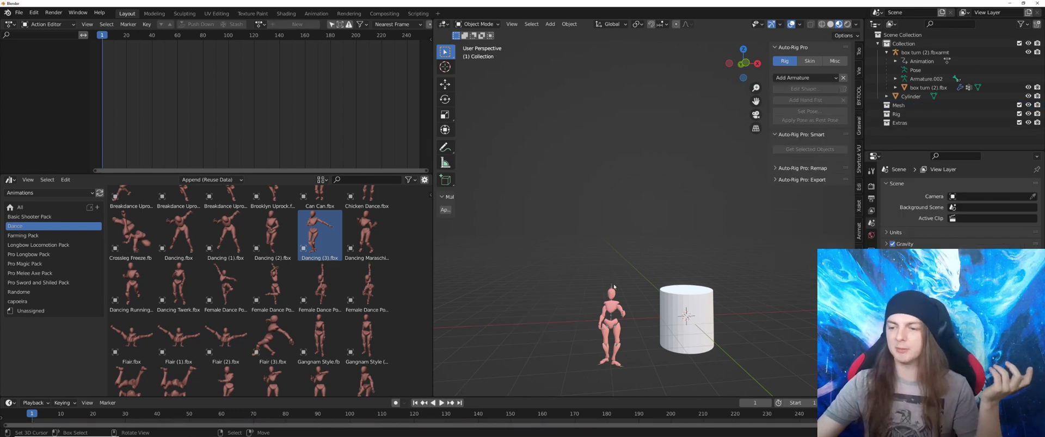
- Assign the Dancing (3).fbx action to the box turn (2) armature and play the animation
click(613, 287)
click(286, 24)
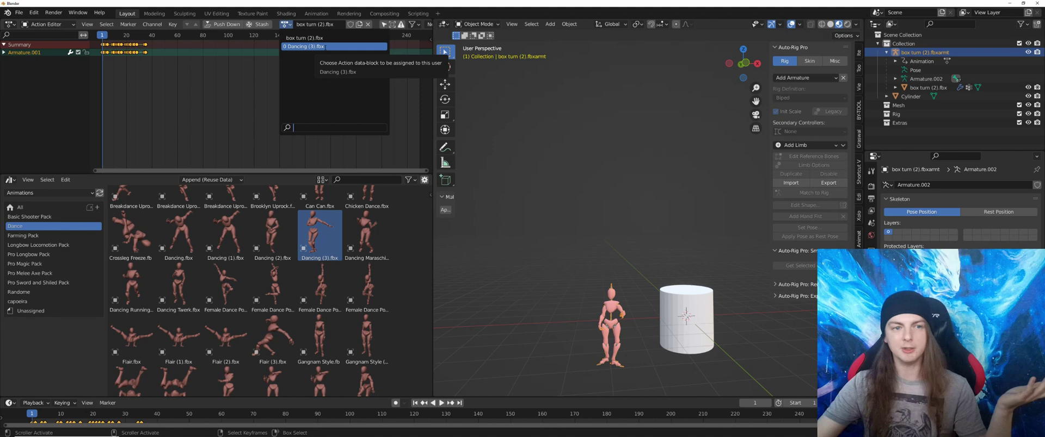
click(302, 46)
key(space)
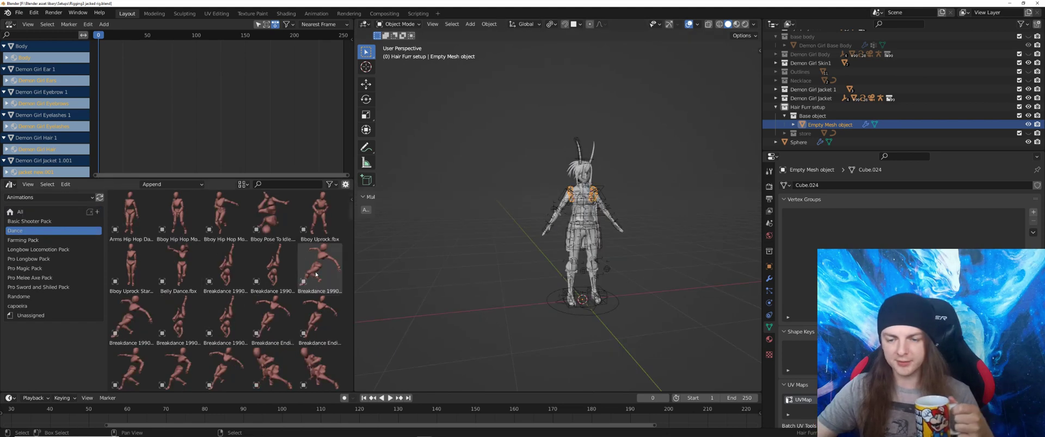
- Place Breakdance 1990 (2).fbx beside the demon girl and retarget its frames 1 to 106 to Demon Girl Body_rig with linear interpolation
drag(316, 274, 435, 312)
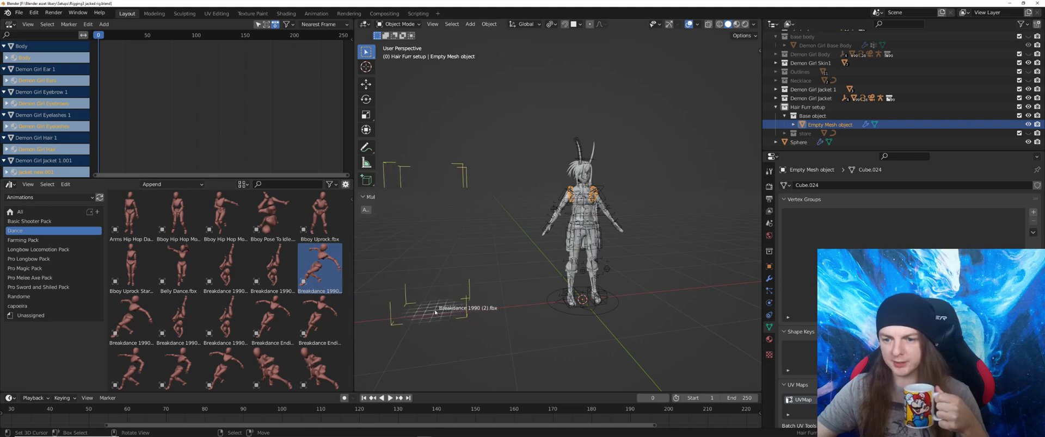
drag(466, 320, 467, 320)
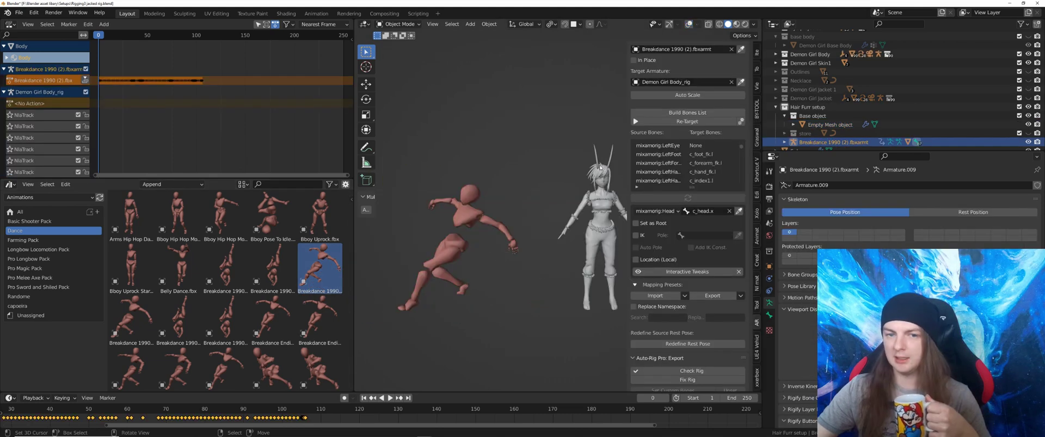
click(676, 122)
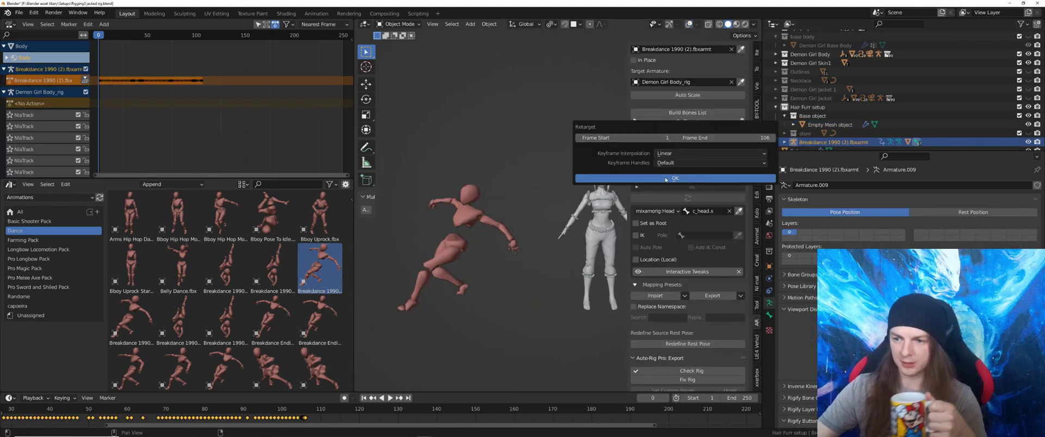
click(657, 179)
- Play the retargeted breakdance on both figures, stop it and jump back to the first frame
key(space)
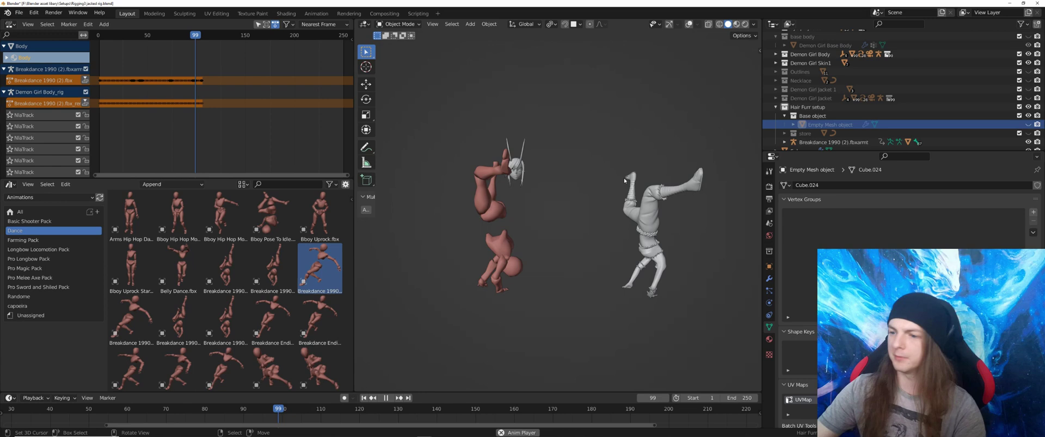
key(shift+space)
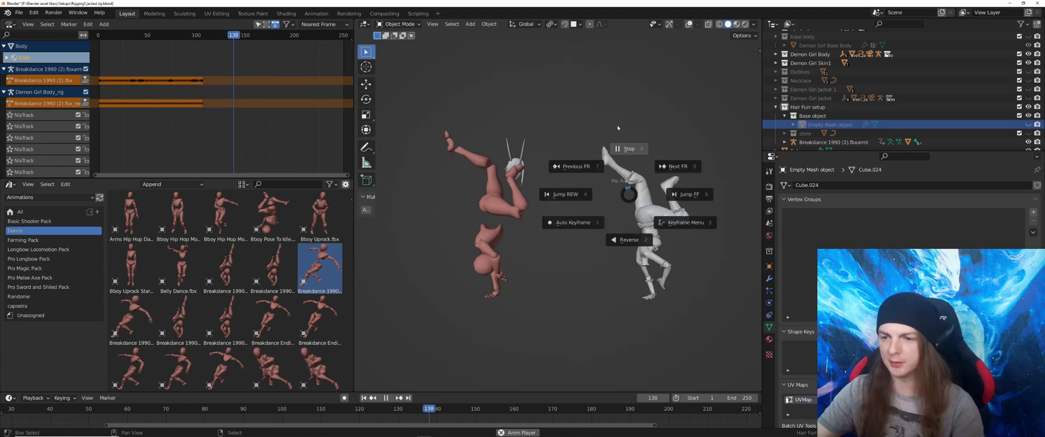
click(618, 127)
key(shift+space)
click(543, 158)
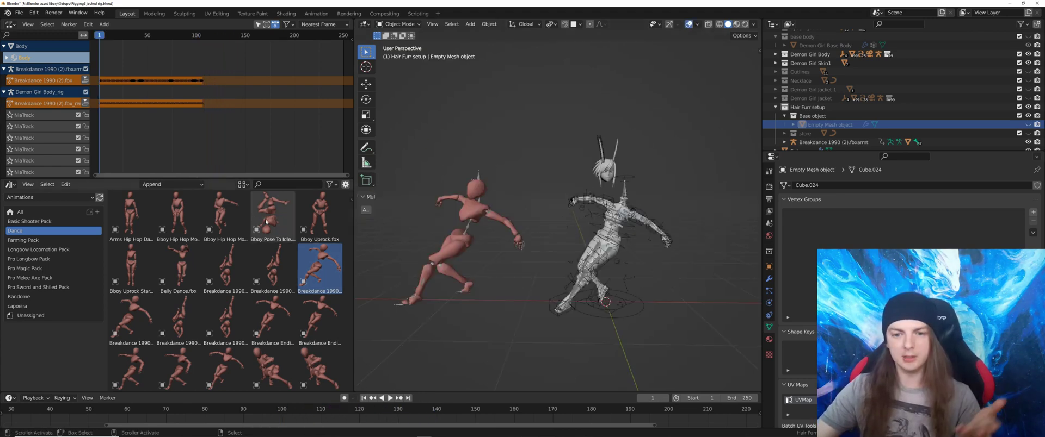
- Place Bboy Pose To Idle.fbx from the Dance catalog in the scene and delete the placed figure
drag(266, 221, 469, 329)
key(x)
click(488, 327)
- Show the Breakdance 1990 (2) armature in the Action Editor and assign it the Bboy Pose To Idle.fbx action
right_click(480, 177)
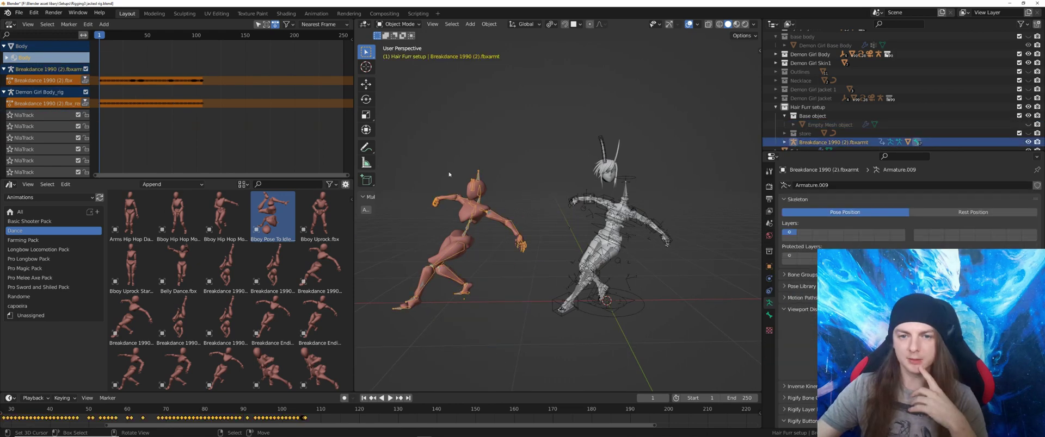
click(10, 24)
click(116, 48)
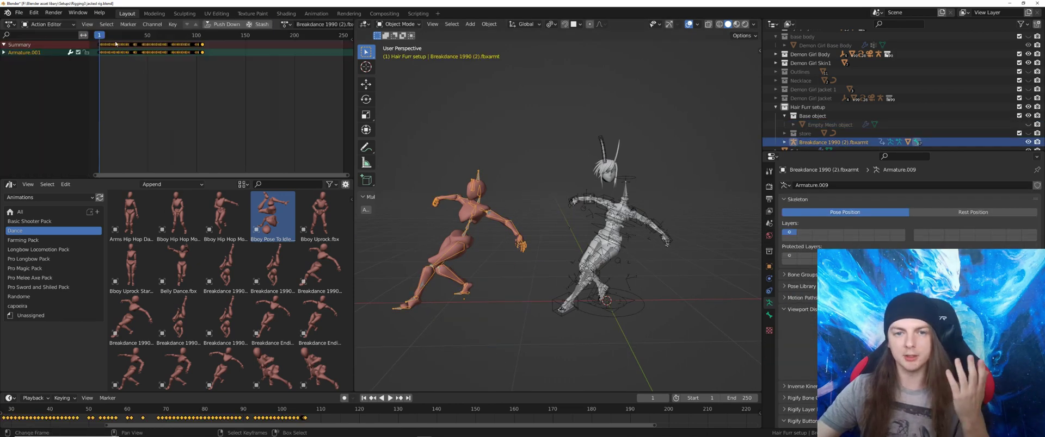
click(284, 25)
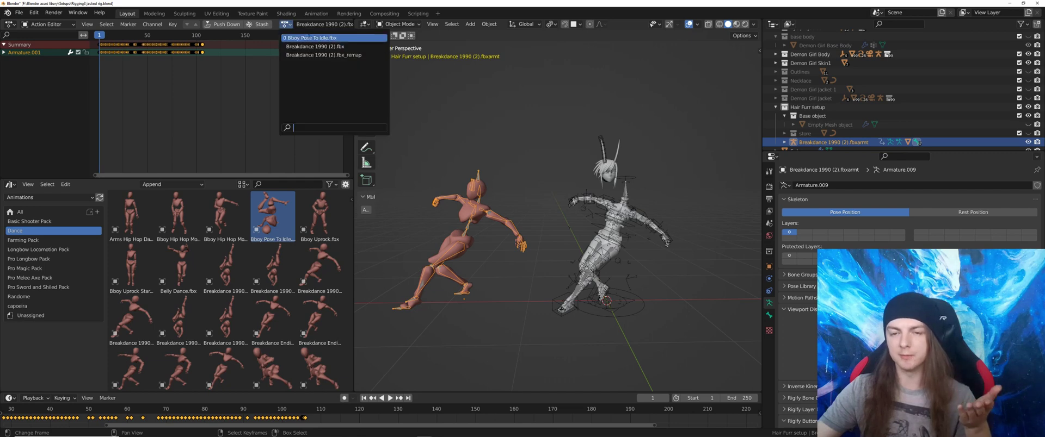
click(308, 37)
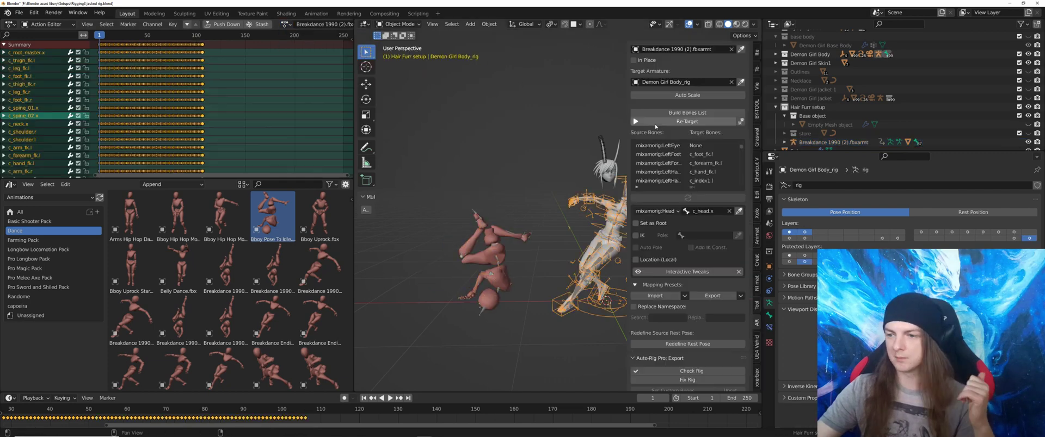
- Retarget frames 1 to 68 of the Bboy Pose To Idle action to Demon Girl Body_rig and play the result
click(687, 121)
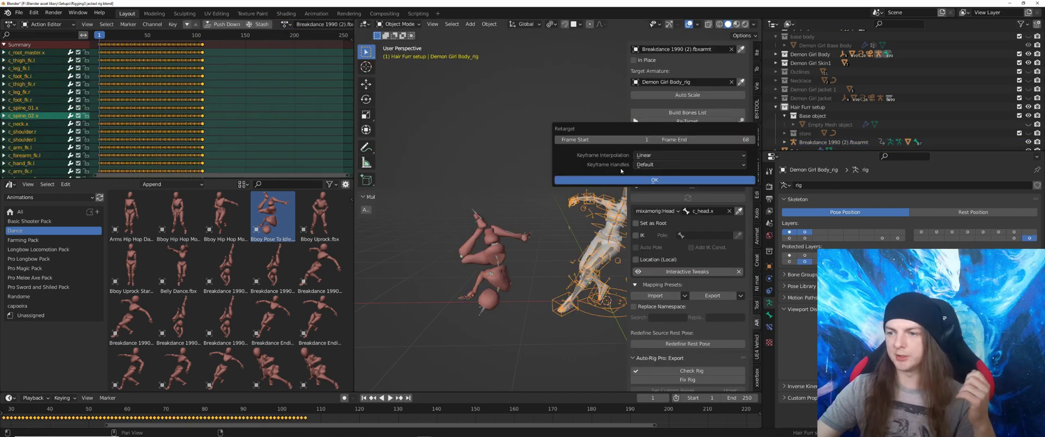
click(631, 180)
key(space)
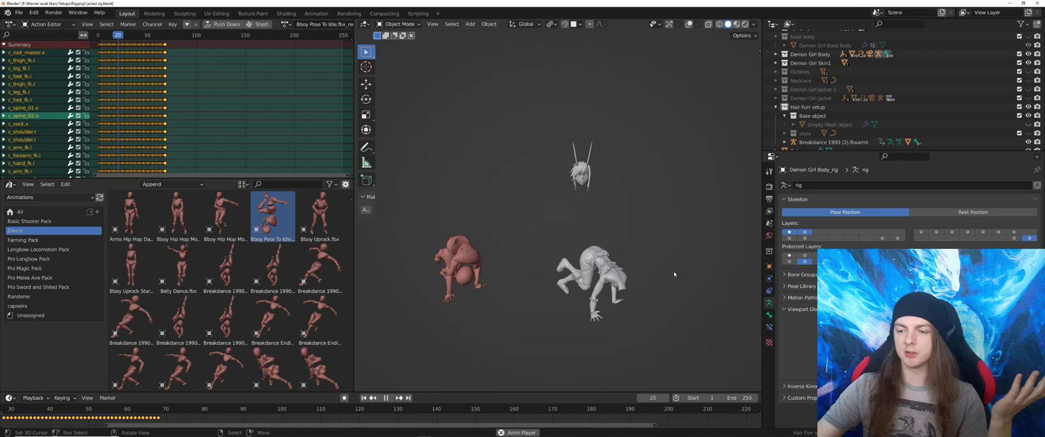
key(space)
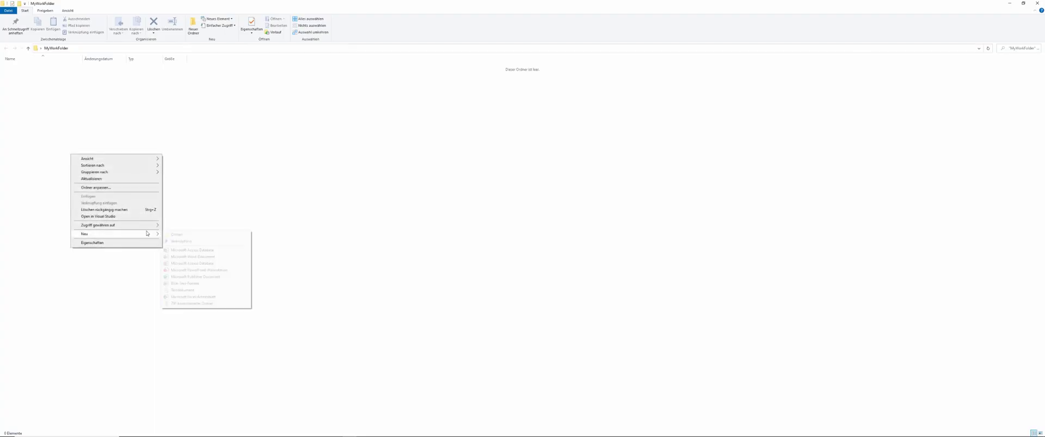
- In File Explorer, create a folder named Blender Library inside MyWorkFolder and open it
click(196, 238)
text(Blender1)
key(Return)
double_click(55, 68)
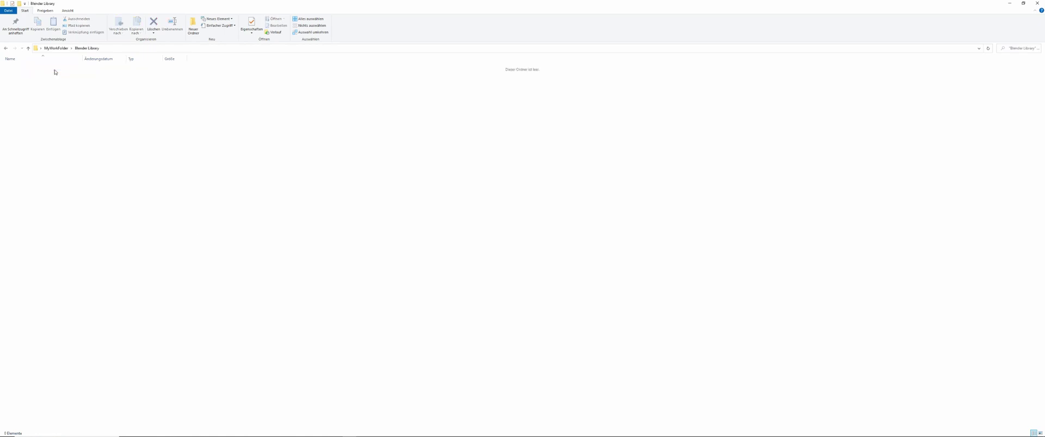
- Create a subfolder named Animations inside the Blender Library folder
right_click(118, 135)
click(129, 213)
text(Animations)
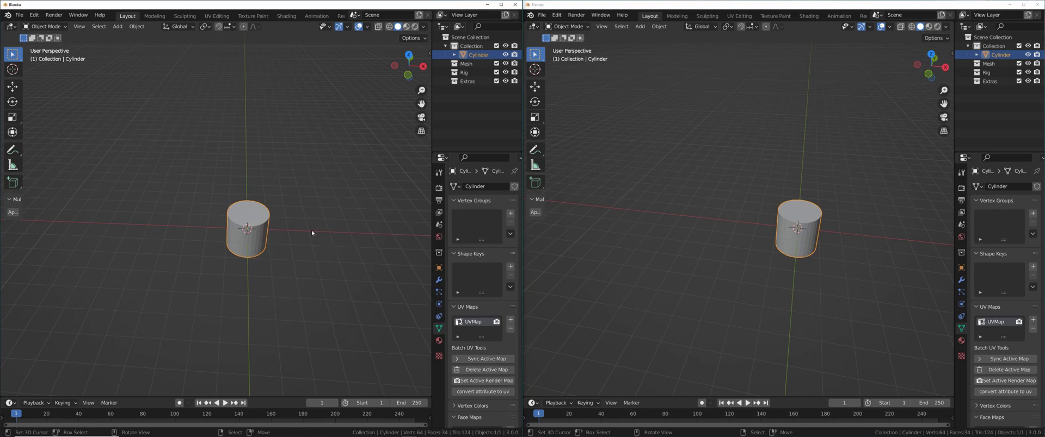
- Delete the default cylinder from the scene in both Blender windows
key(Delete)
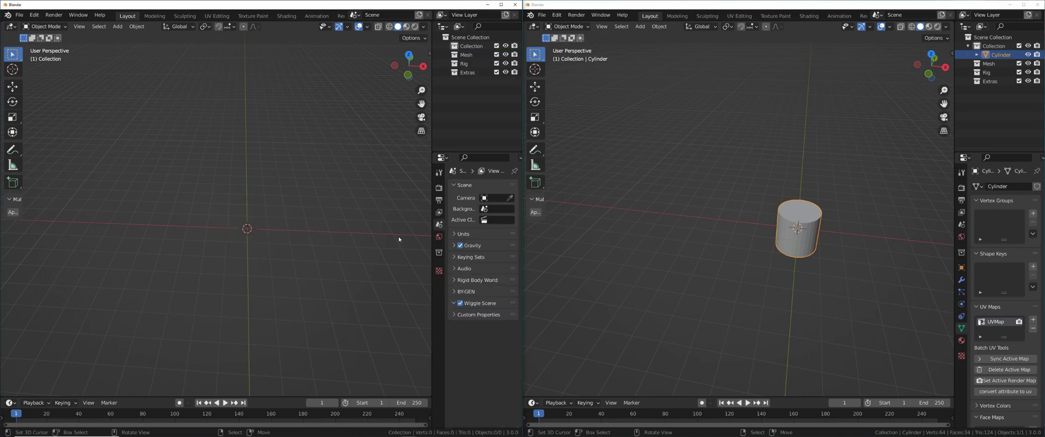
middle_drag(711, 250, 702, 251)
key(Delete)
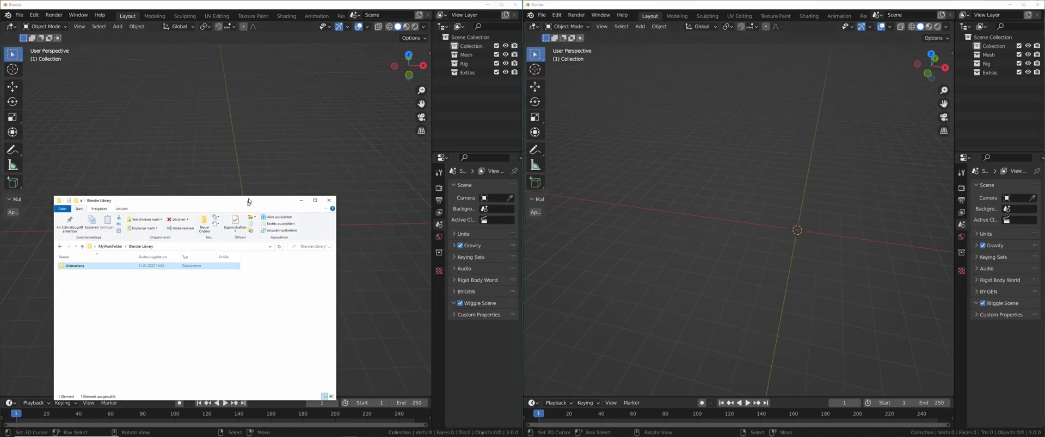
- Save the Blender file as Base Setup in the Animations folder inside Blender Library
drag(248, 202, 271, 186)
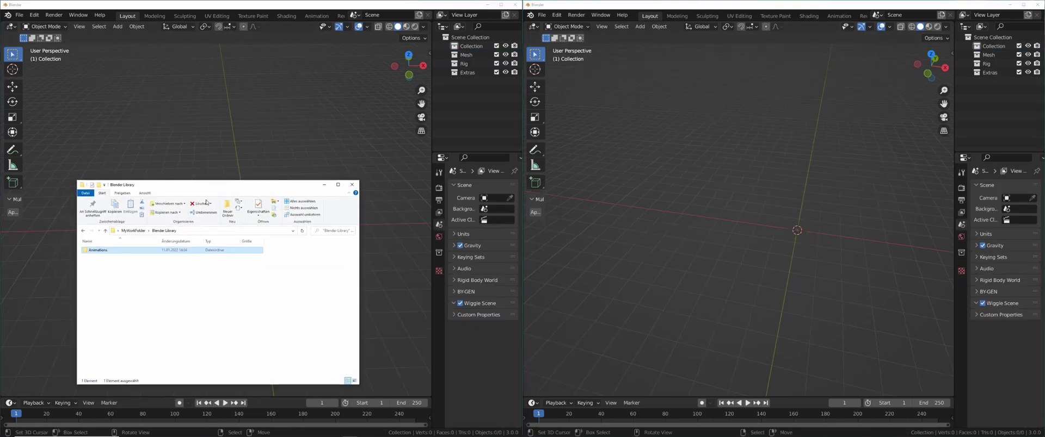
double_click(95, 250)
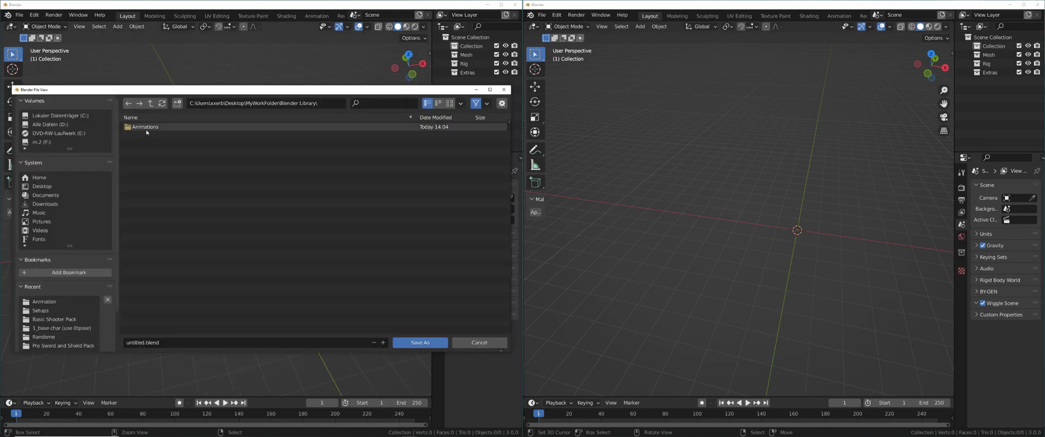
double_click(148, 130)
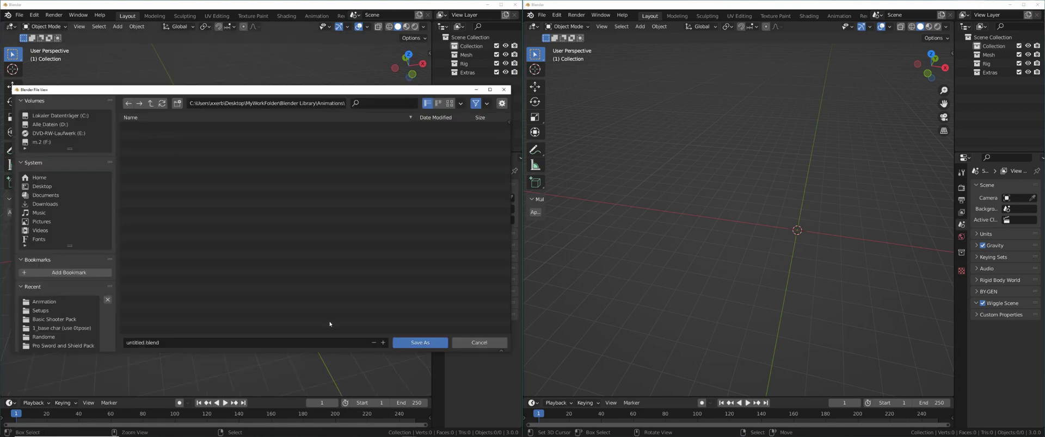
click(186, 343)
text(Base)
key(Return)
key(Return)
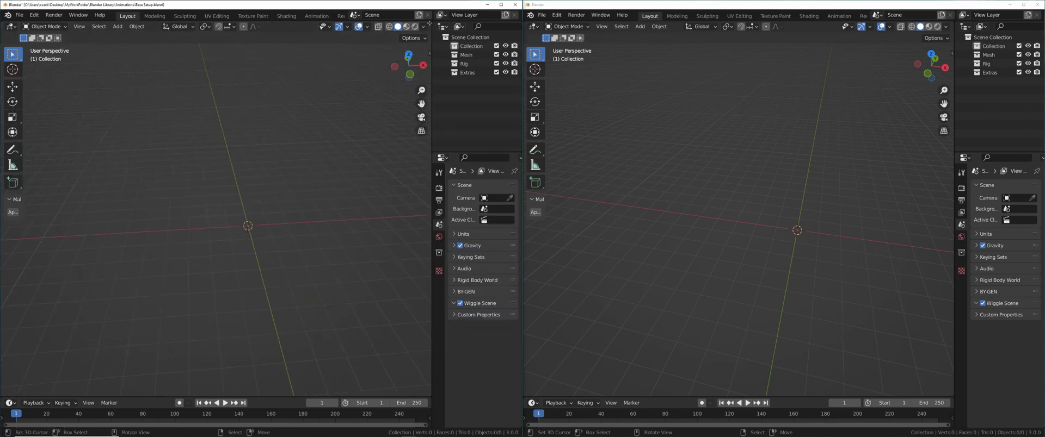
- Split the 3D viewport of the Base Setup window horizontally and turn the upper area into an Asset Browser
drag(428, 25, 422, 167)
click(10, 26)
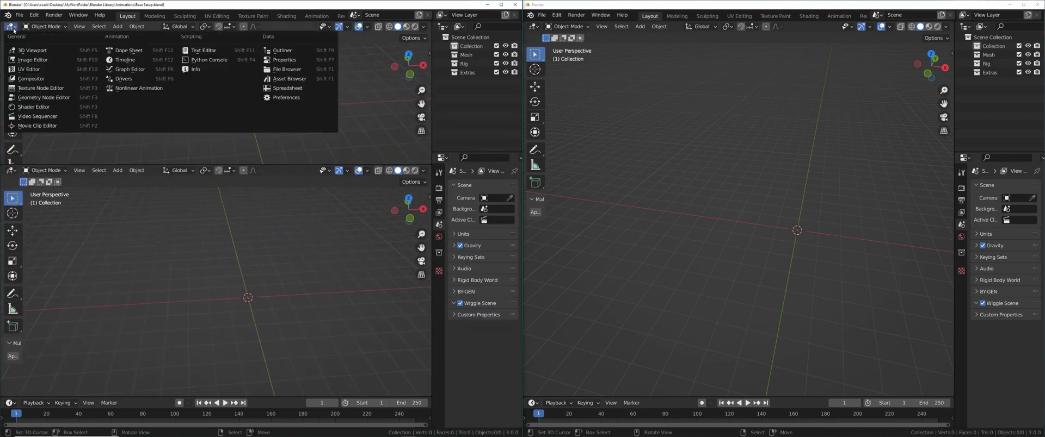
click(281, 80)
- Add an ico sphere marked as an asset and set the Asset Browser to show the Current File library
key(shift+a)
mouse_move(254, 224)
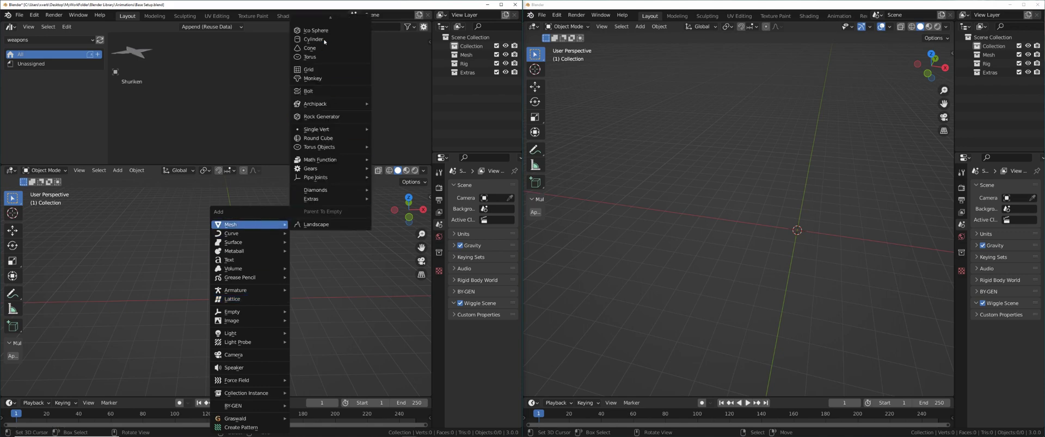
click(316, 30)
right_click(450, 55)
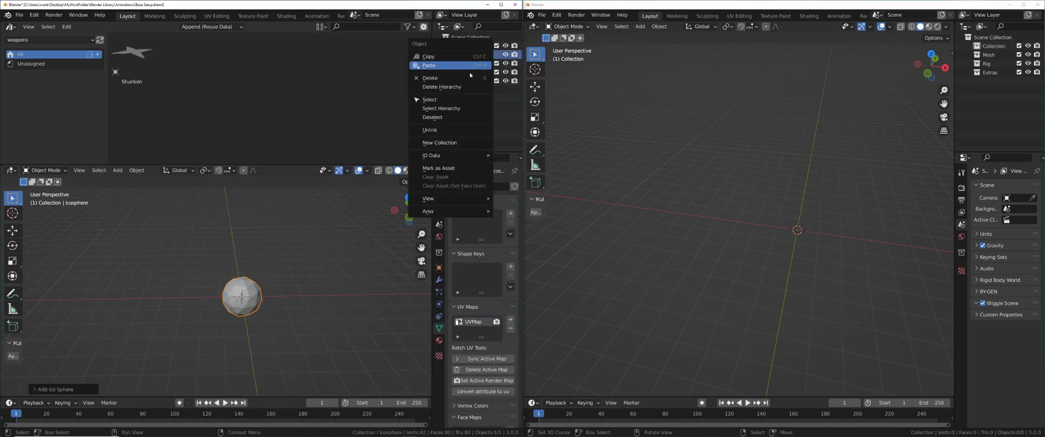
click(441, 168)
click(54, 40)
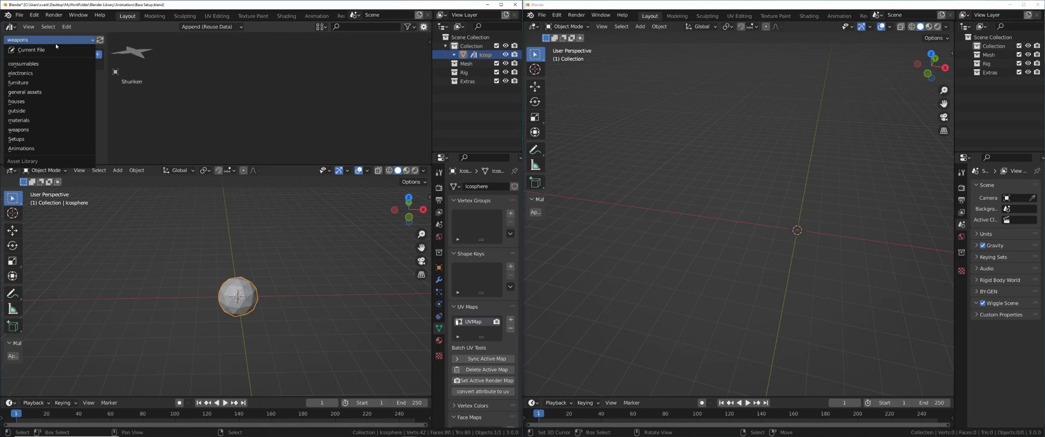
click(53, 53)
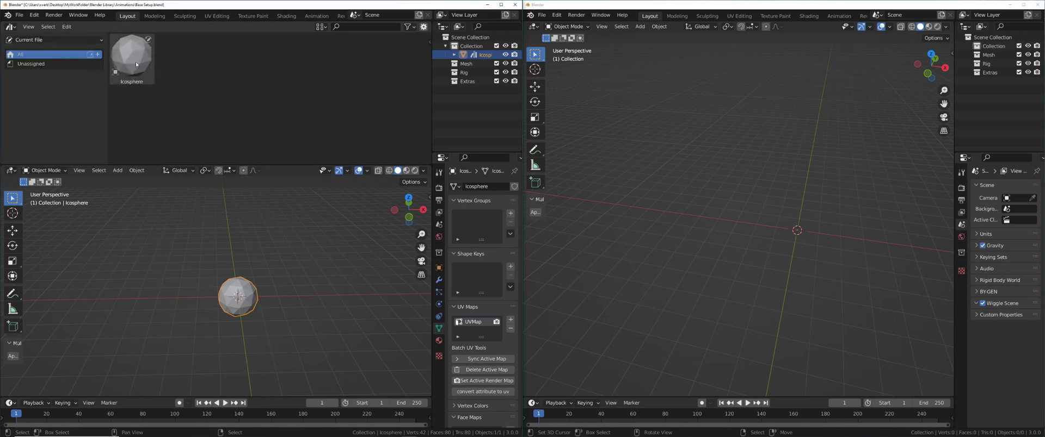
- In the second Blender window, split the viewport and set up an Asset Browser showing the Current File library
middle_drag(734, 217, 762, 216)
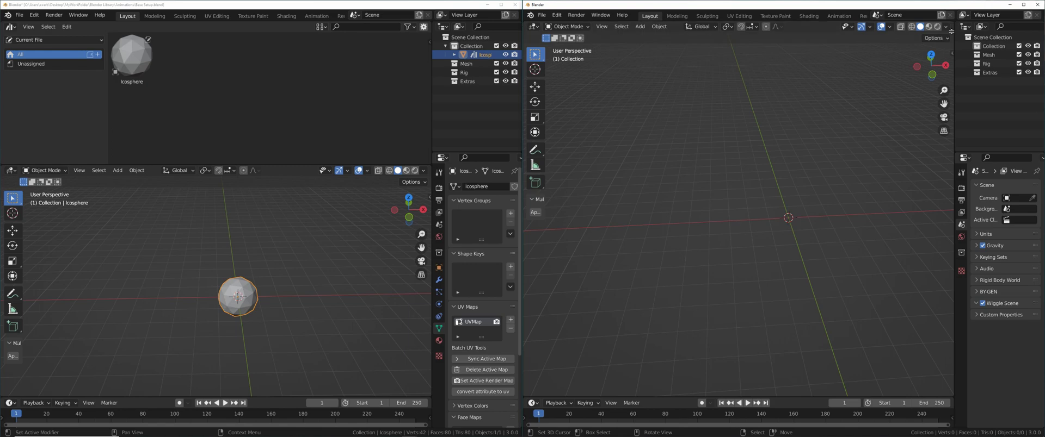
drag(951, 31, 946, 154)
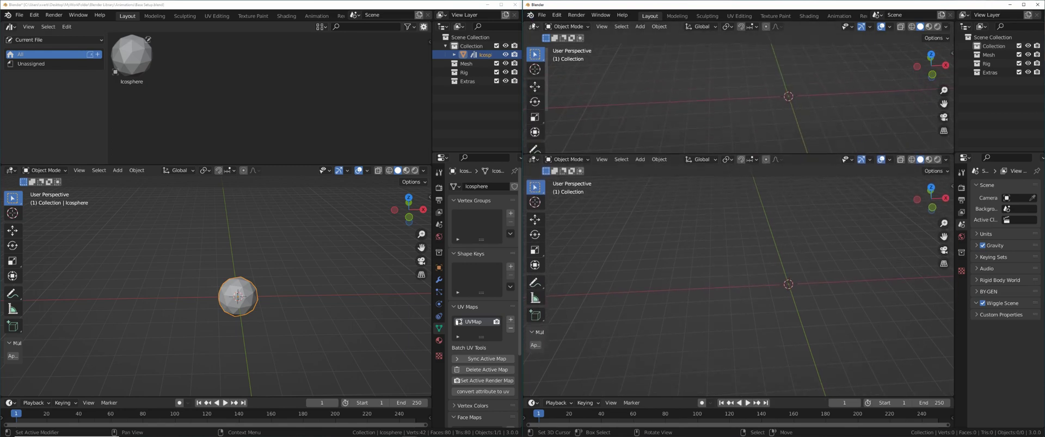
click(533, 26)
click(830, 83)
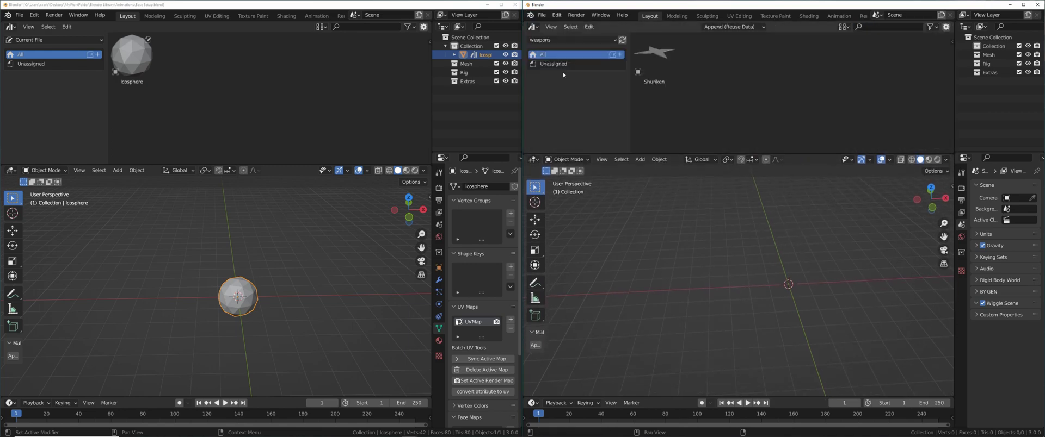
click(557, 41)
click(559, 50)
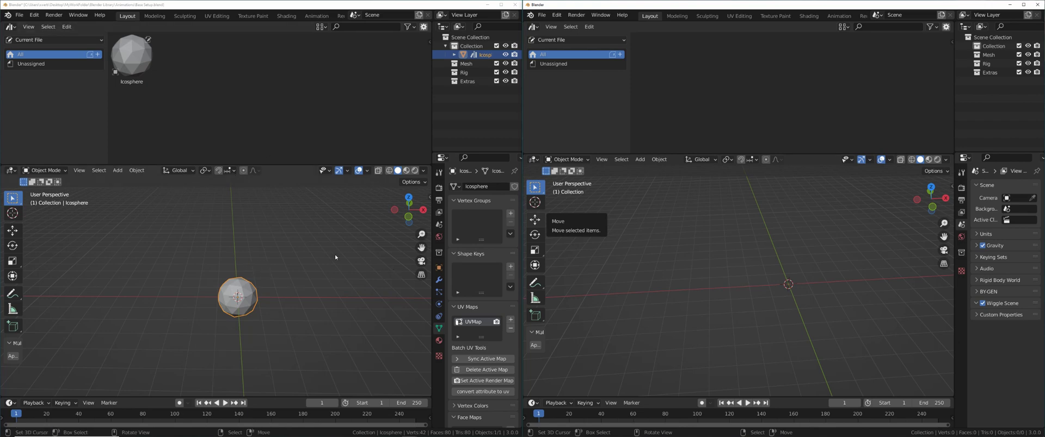
- Register the Animations folder inside Blender Library as a new asset library named Animations2 in the file path preferences
click(556, 15)
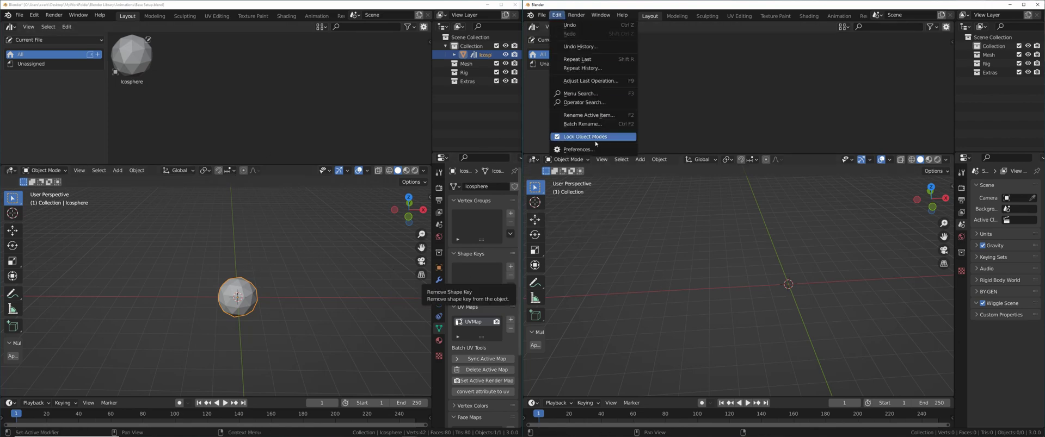
click(592, 149)
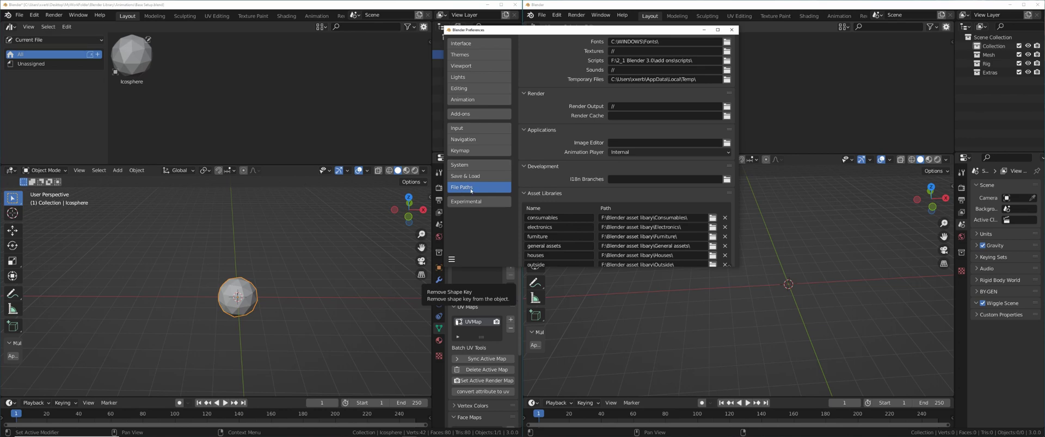
scroll(533, 147, down, 3)
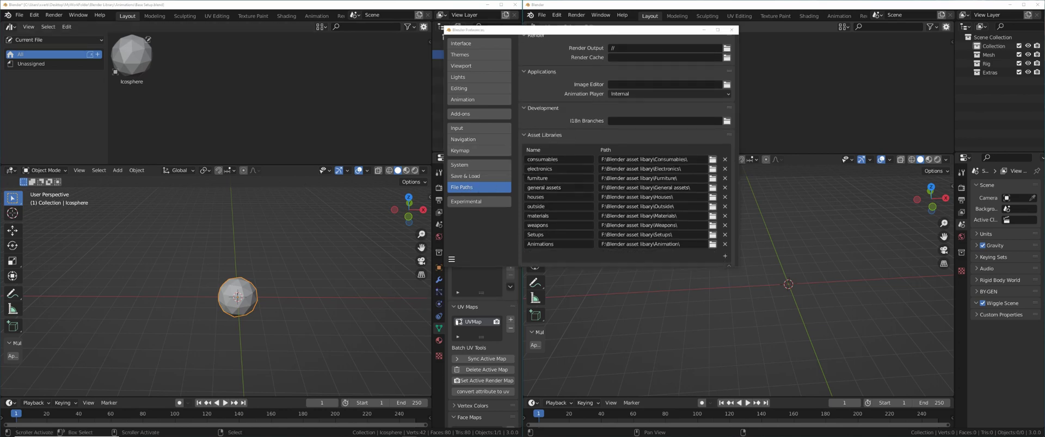
drag(0, 152, 228, 112)
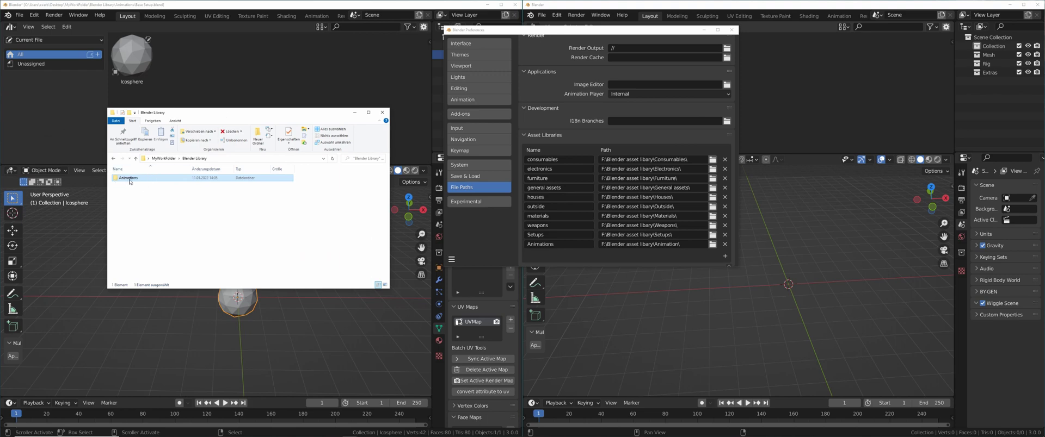
click(582, 236)
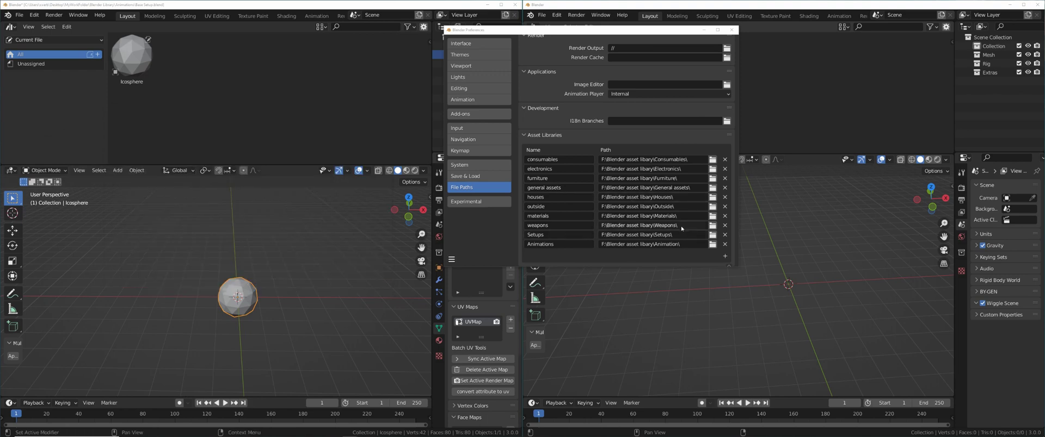
click(725, 256)
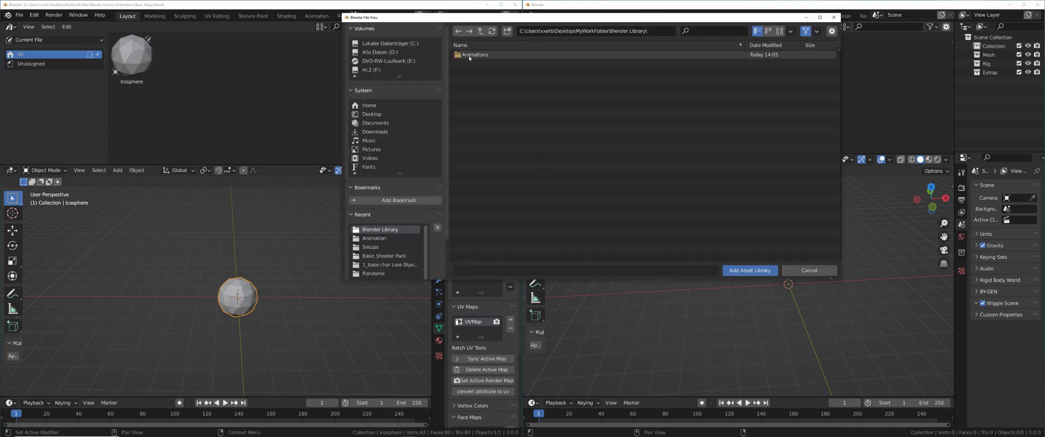
double_click(470, 56)
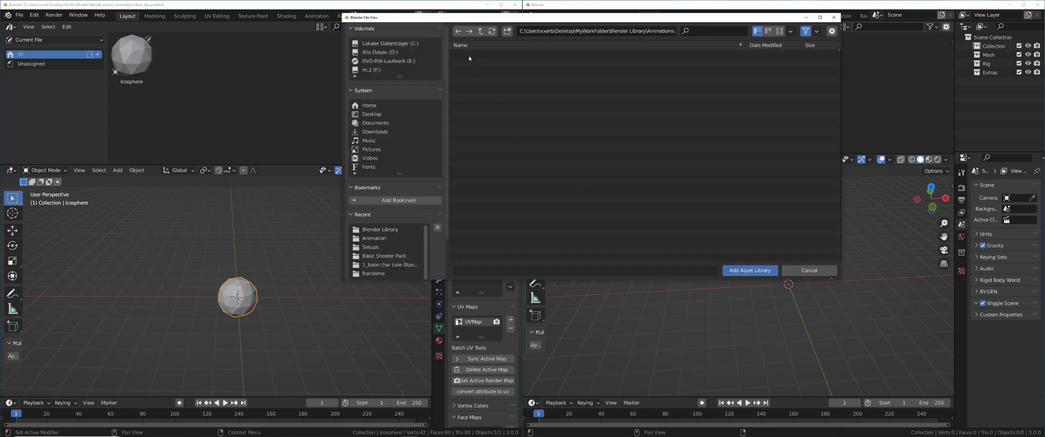
click(751, 271)
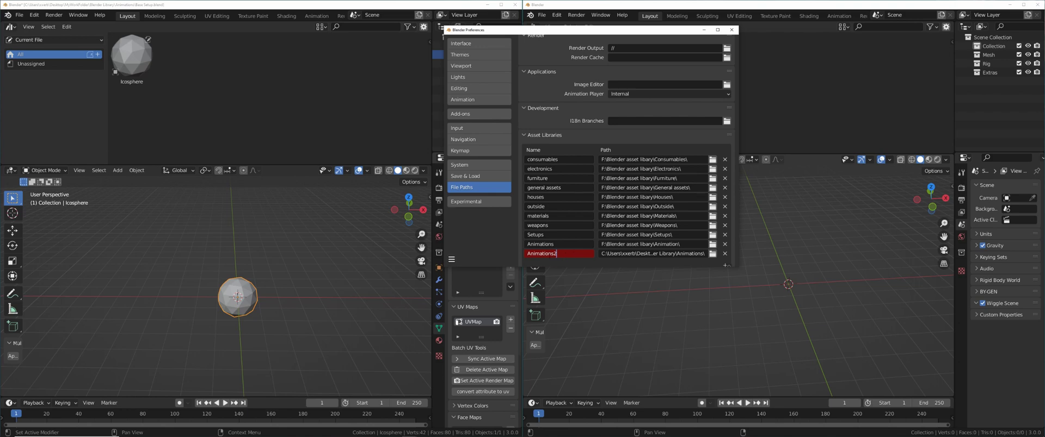
key(Return)
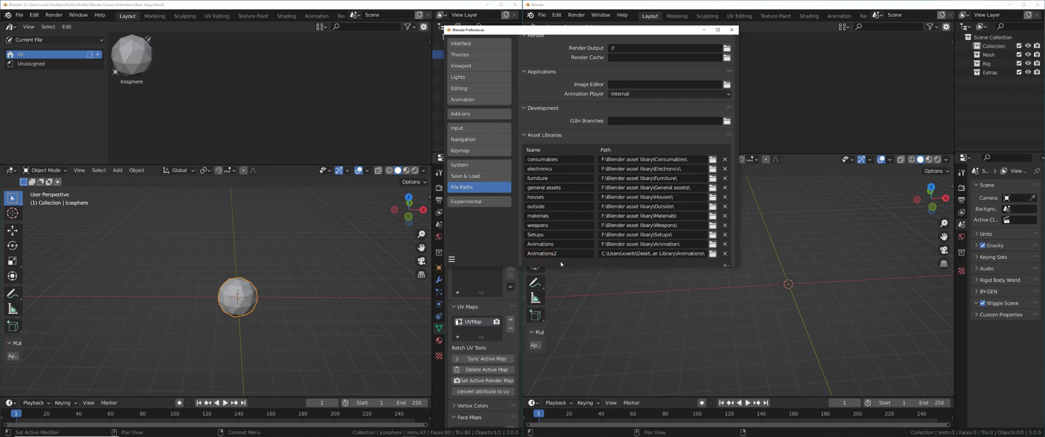
click(731, 30)
- Save the Base Setup file and show the Animations2 library in the second window's Asset Browser
key(ctrl+s)
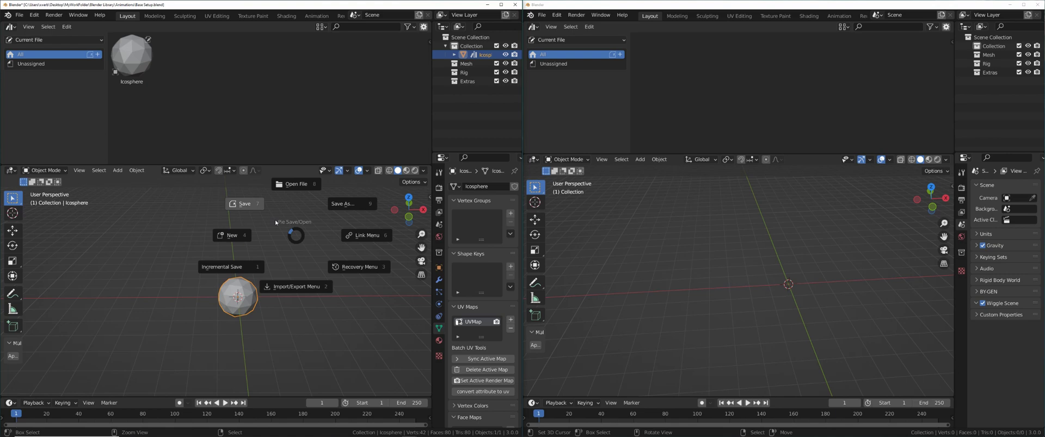
click(259, 209)
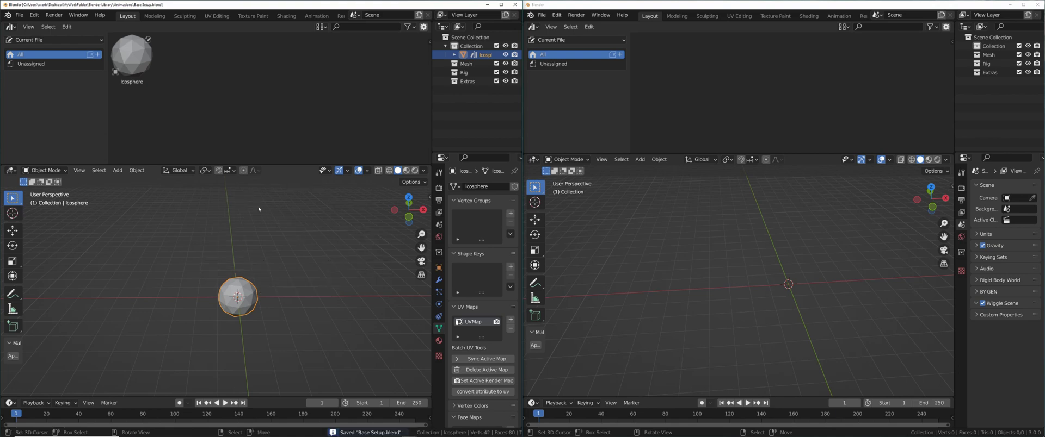
click(592, 41)
click(561, 158)
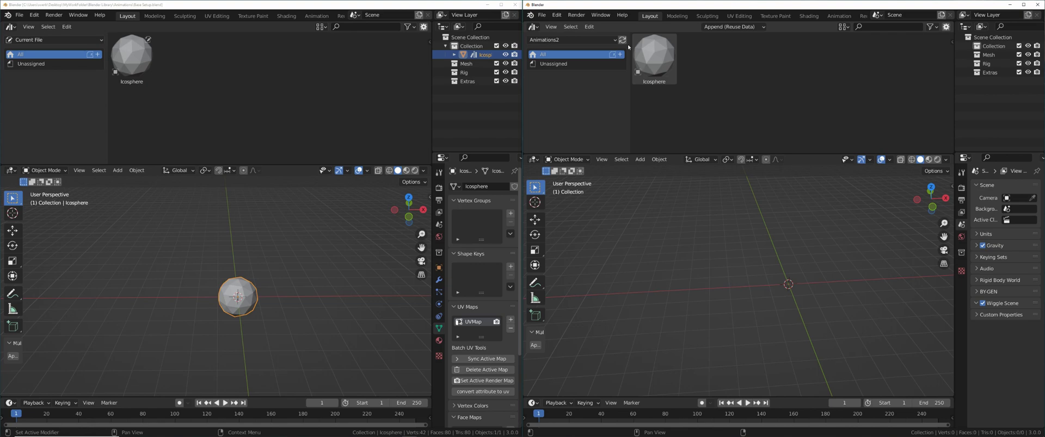
- Place the Icosphere asset from the Animations2 library in the second window's scene and delete it again
drag(654, 55, 697, 303)
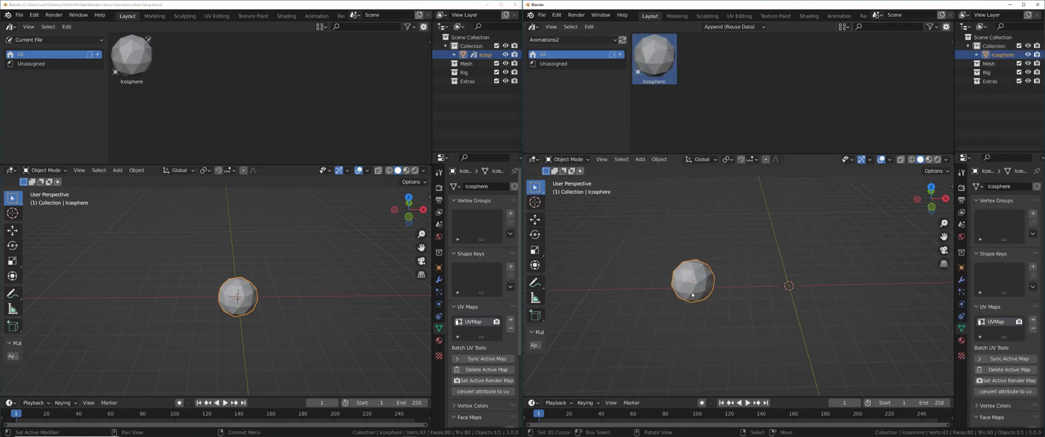
key(x)
click(675, 287)
- Remove the icosphere from the Animations2 library by deleting it in Base Setup, saving that file and refreshing the library
key(x)
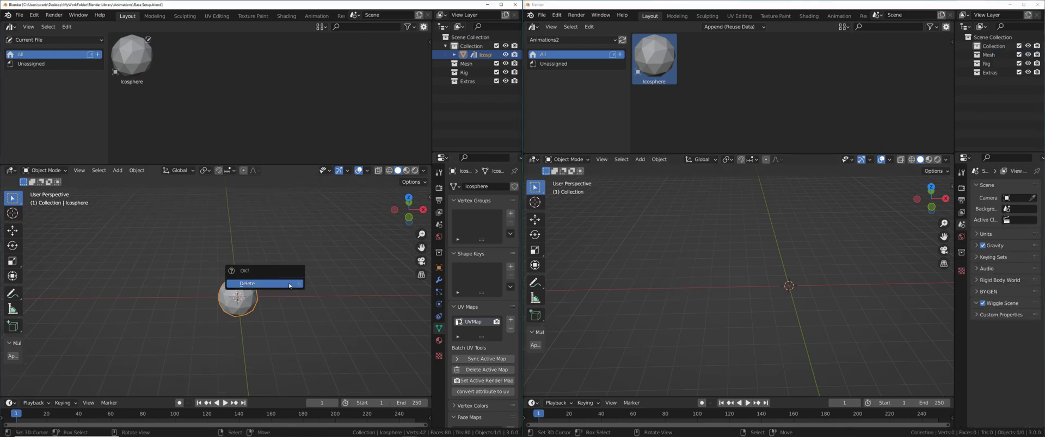
click(289, 286)
key(shift+s)
key(ctrl+s)
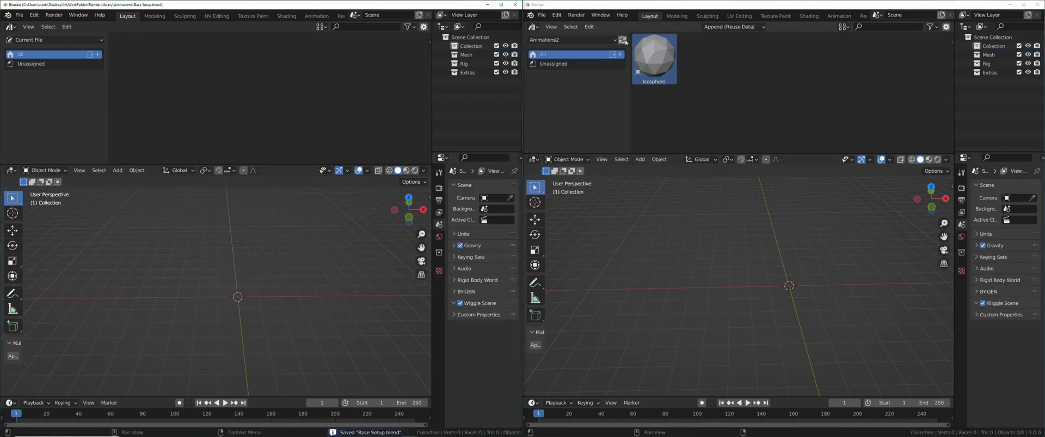
click(622, 40)
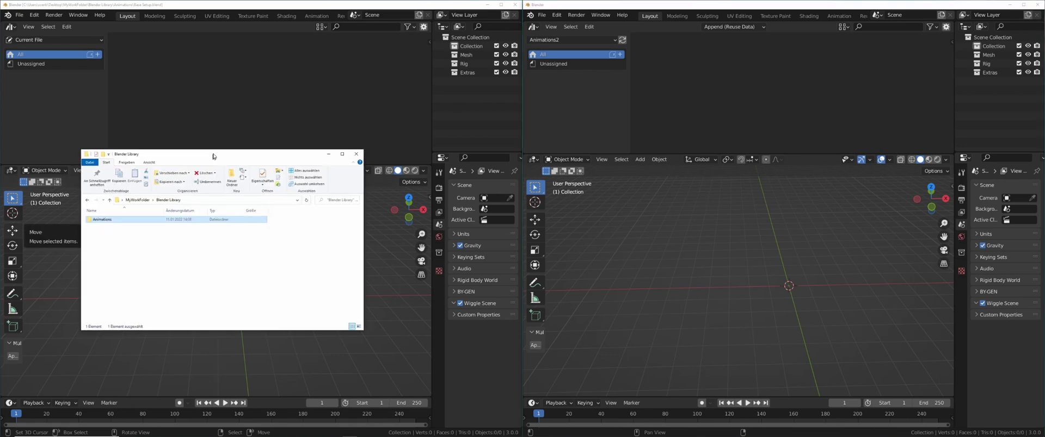
- In File Explorer, create a folder named props inside the Blender Library folder and minimize the Explorer window
drag(212, 156, 221, 144)
click(109, 218)
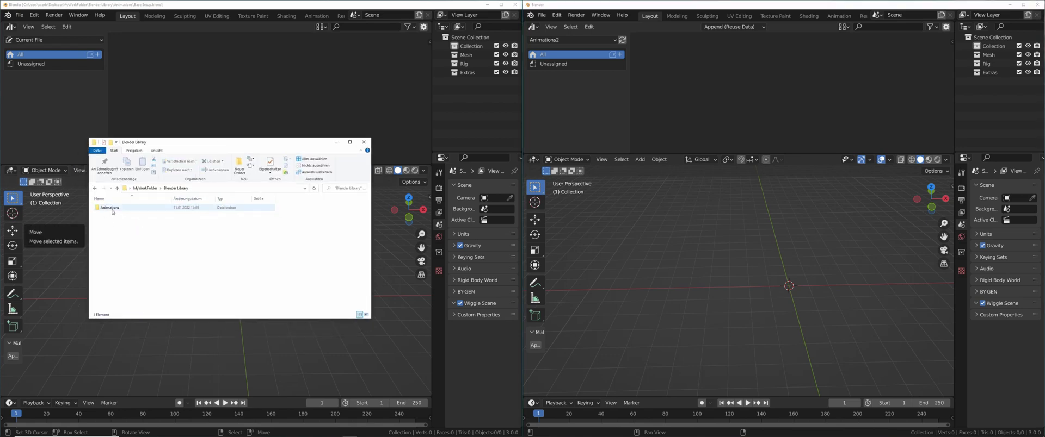
right_click(112, 223)
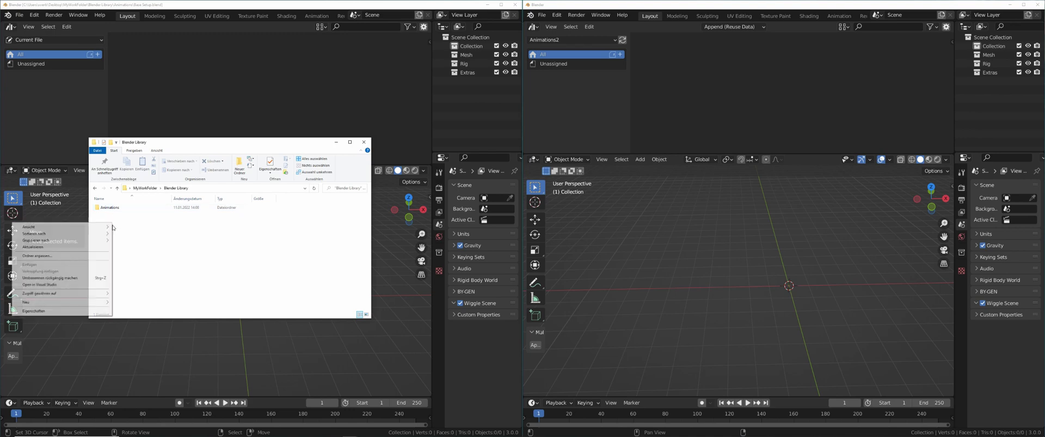
mouse_move(96, 296)
click(136, 304)
text(props)
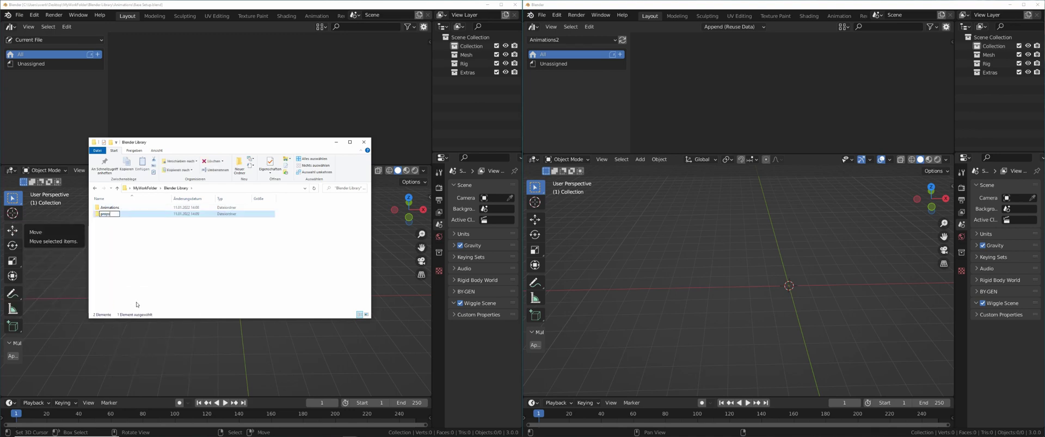
key(Return)
click(335, 142)
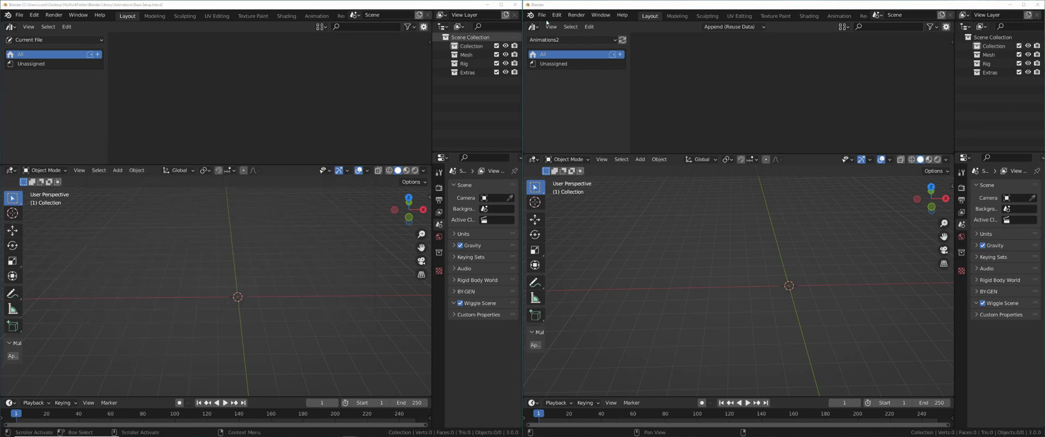
- Review the registered asset libraries and their paths in the second window's file path preferences
click(556, 15)
click(582, 149)
scroll(532, 125, down, 4)
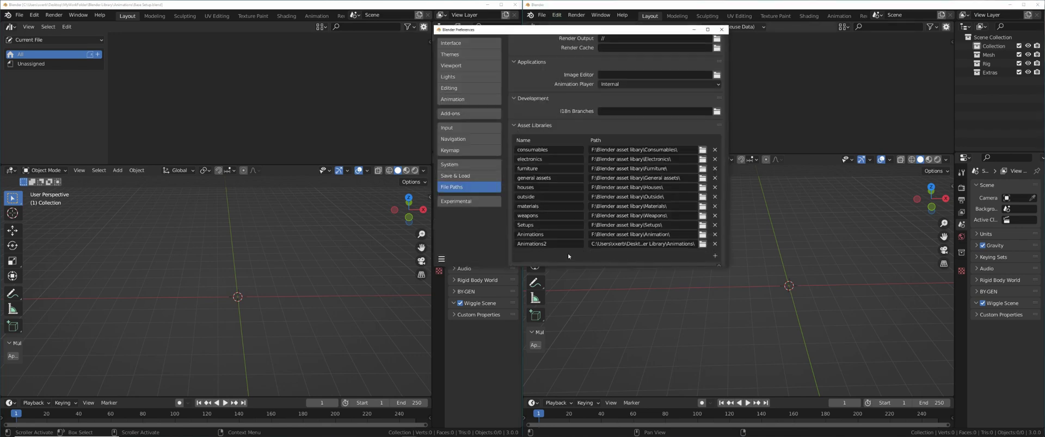
click(721, 29)
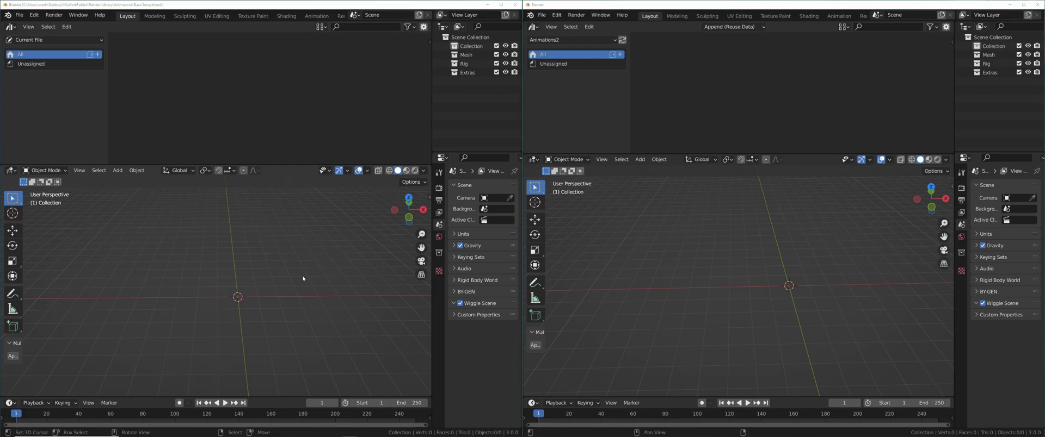
- Switch to the Mixamo website and select the X Bot character on the third page of characters
middle_drag(308, 274, 307, 264)
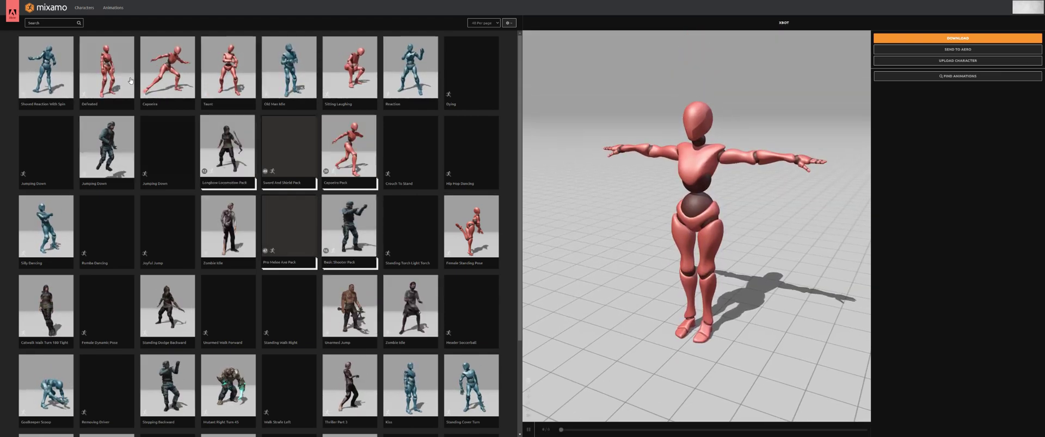
click(87, 9)
scroll(264, 381, down, 3)
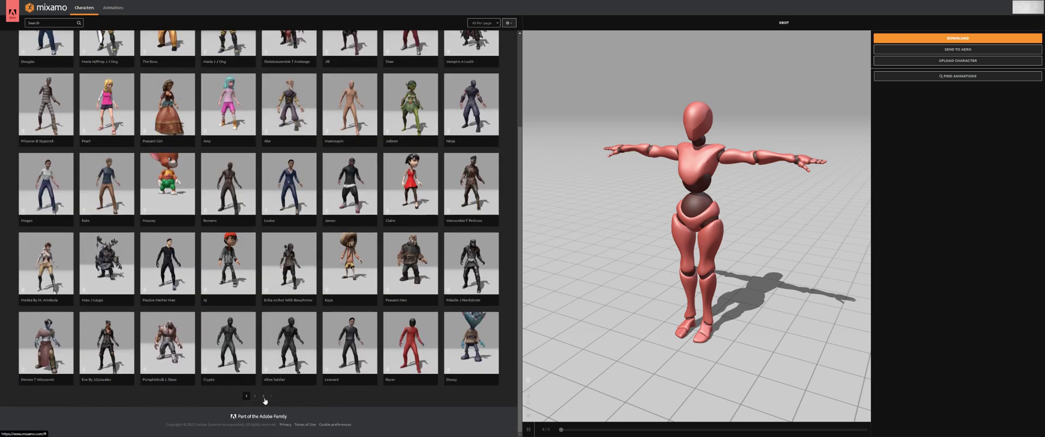
click(263, 397)
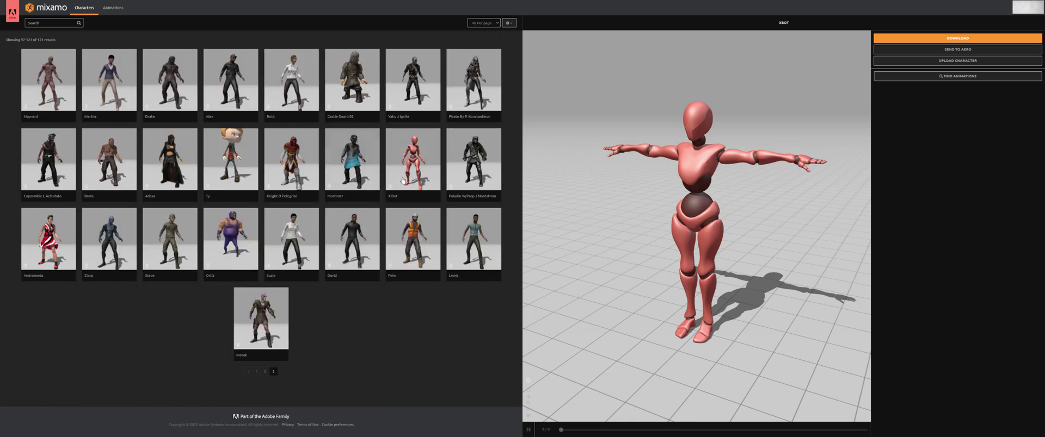
click(403, 180)
- Download the X Bot character in FBX Binary format with the T-pose
click(958, 38)
click(470, 64)
click(470, 68)
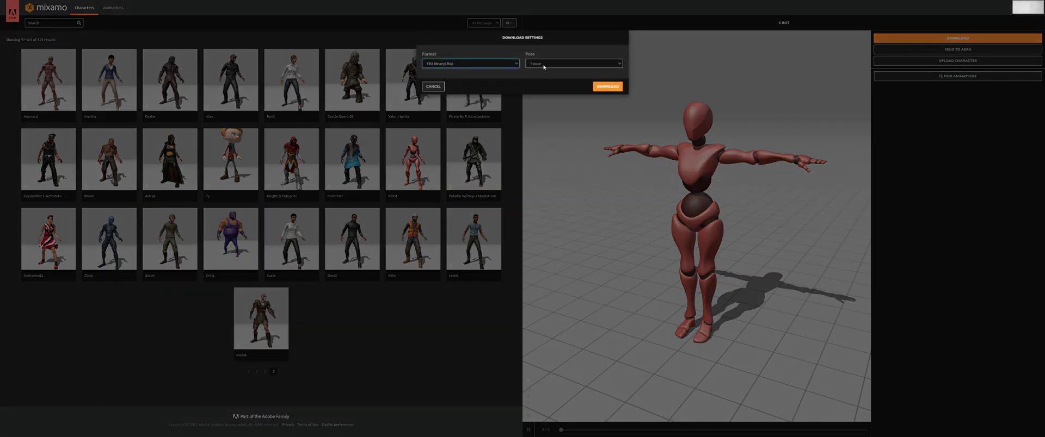
click(618, 87)
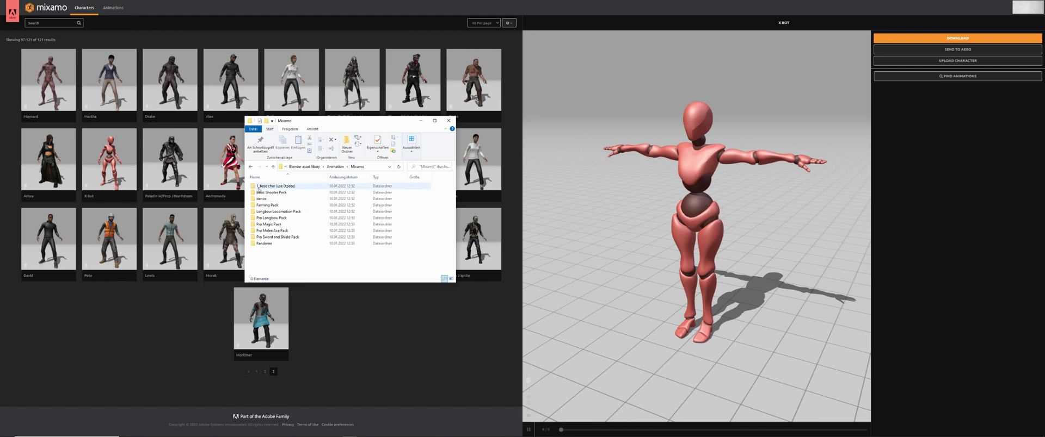
- In File Explorer, look inside the base char folder of the Mixamo folder and return to the parent folder
double_click(276, 187)
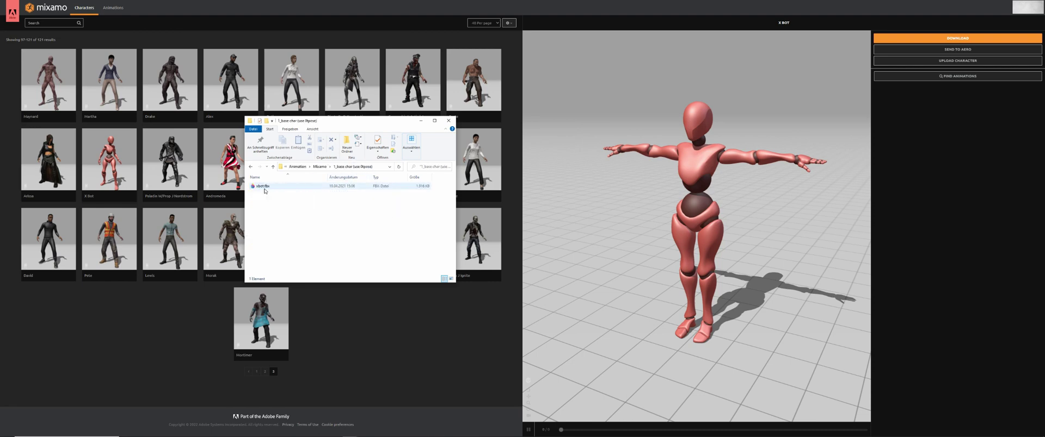
click(250, 167)
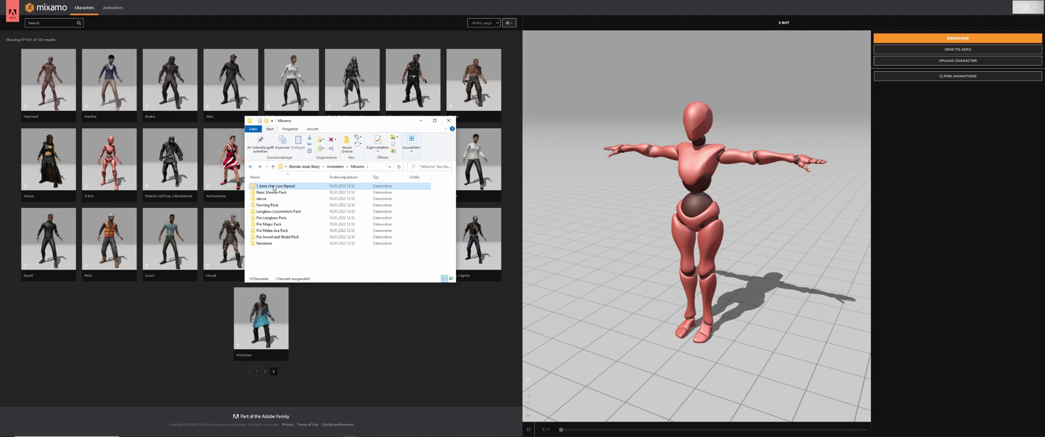
- Search the Mixamo animations for "pack"
click(113, 8)
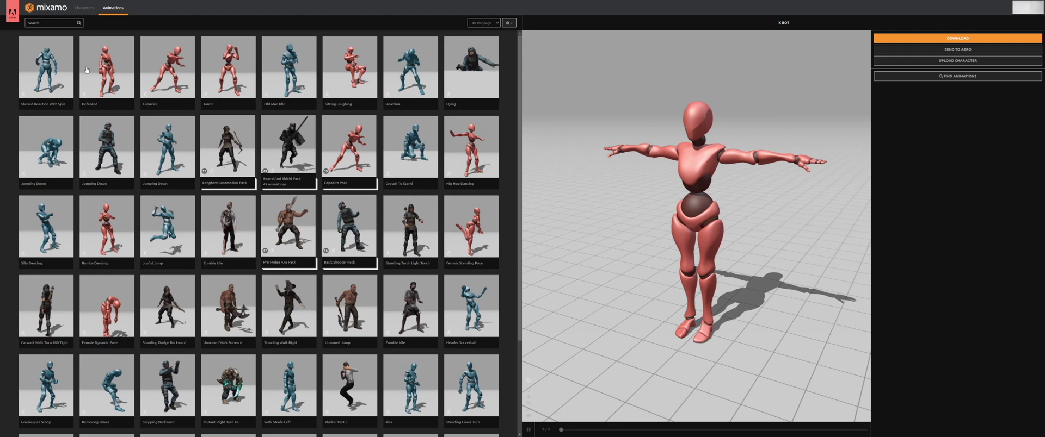
click(60, 25)
text(pack)
key(Return)
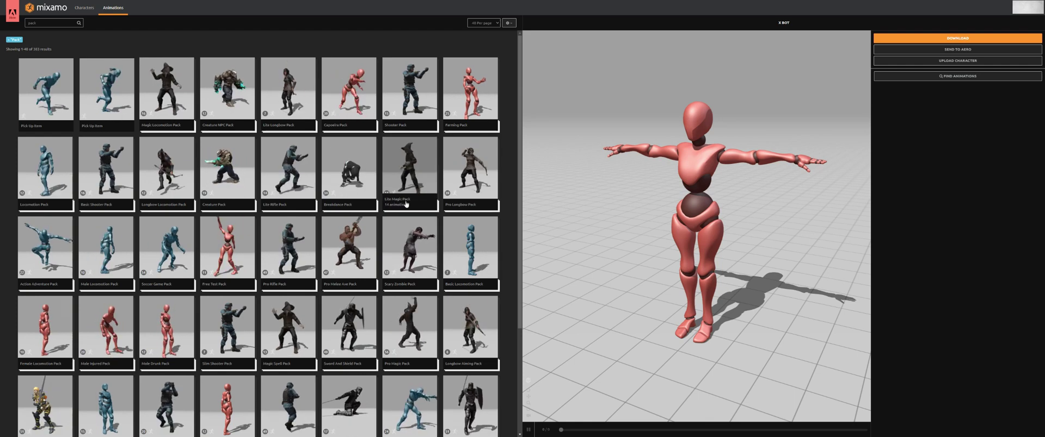
- Download the Lite Magic Pack for X Bot as FBX Binary in T-pose without keyframe reduction
click(405, 188)
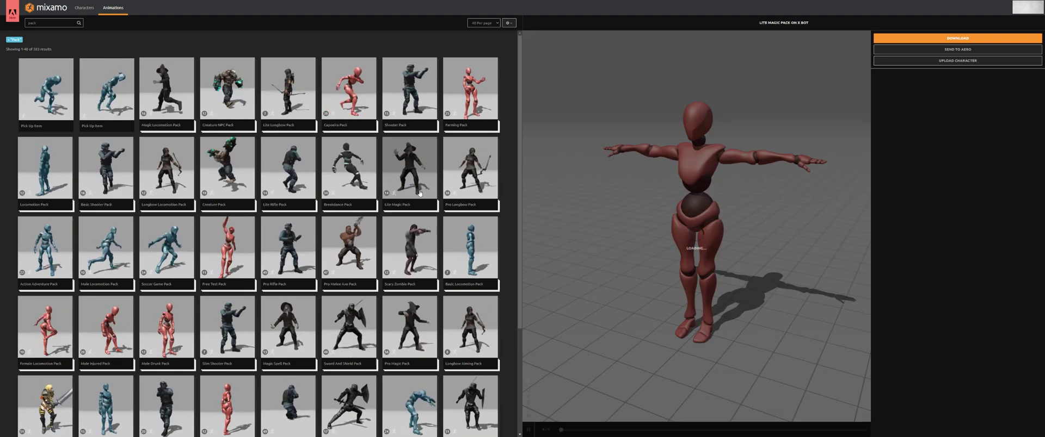
click(957, 39)
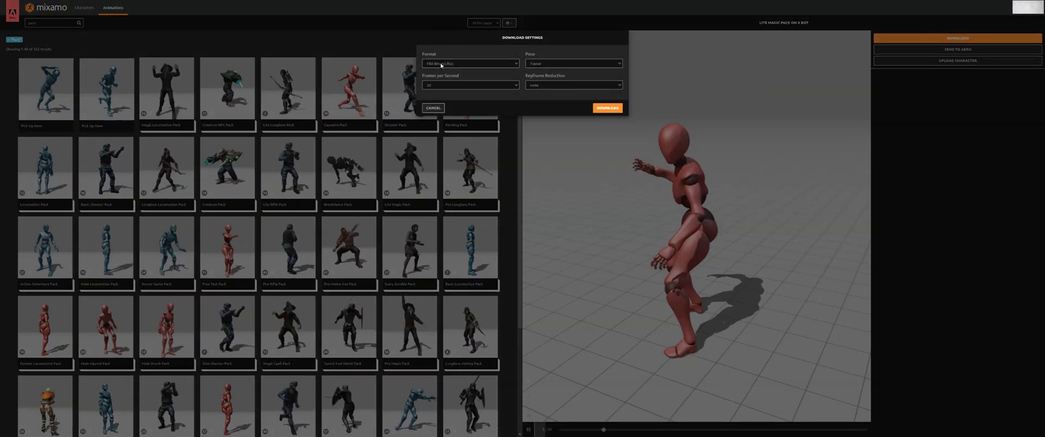
click(442, 65)
click(443, 64)
click(547, 63)
click(546, 70)
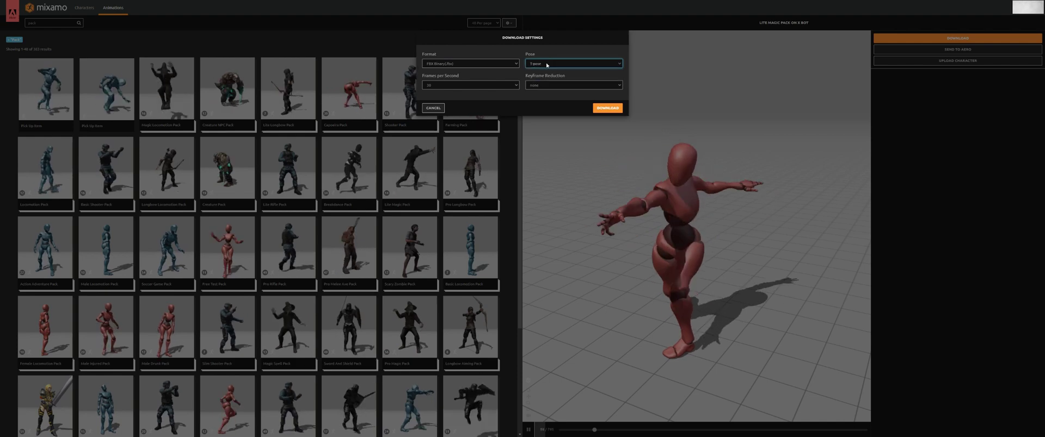
click(441, 85)
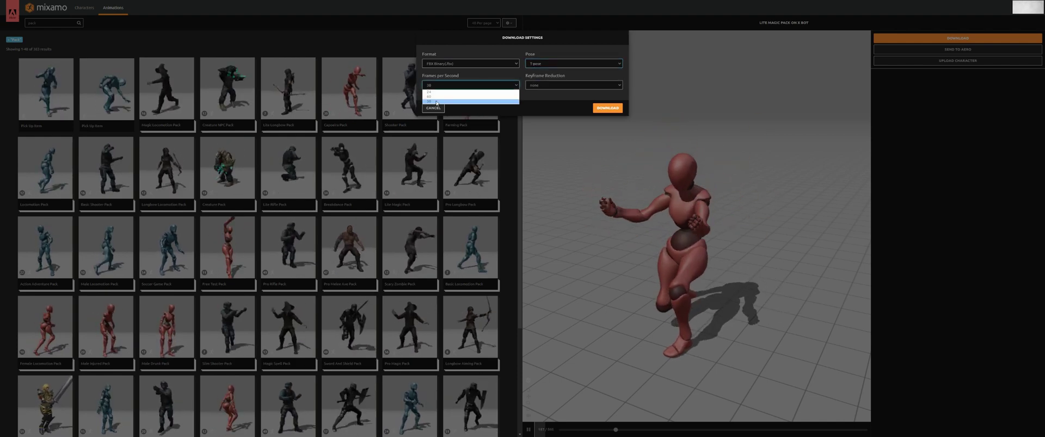
click(458, 84)
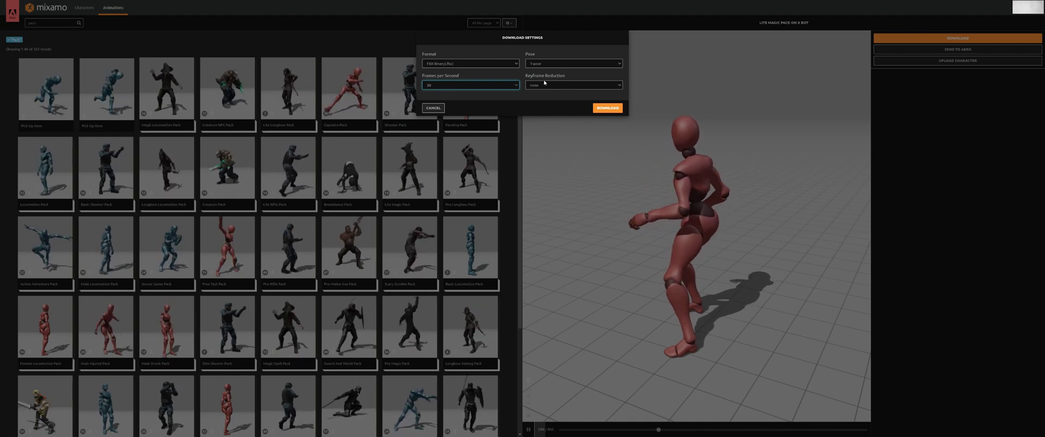
click(603, 108)
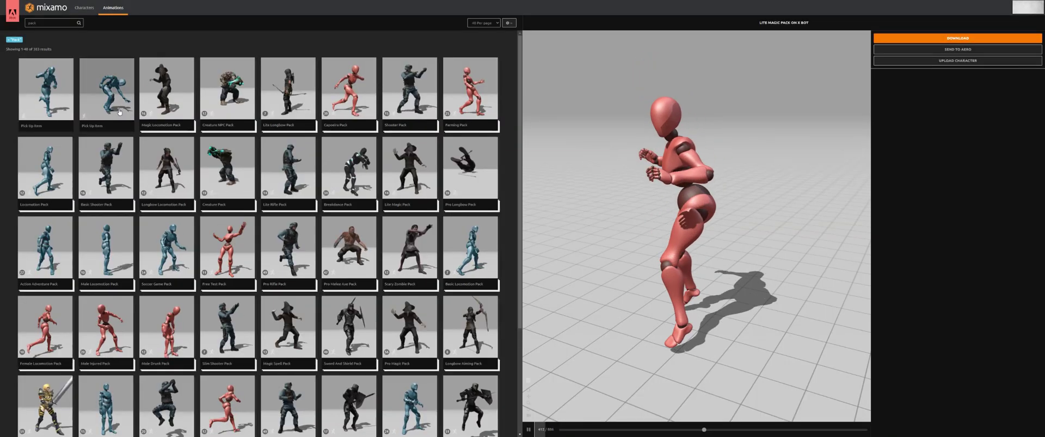
- Select the second Pick Up Item animation and review the format and skin options in its download settings
click(106, 89)
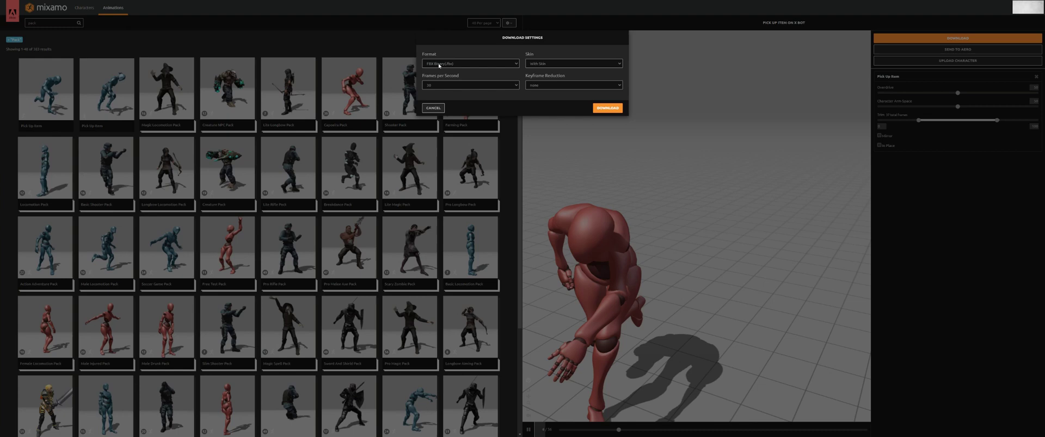
click(468, 63)
click(468, 69)
click(549, 63)
click(544, 75)
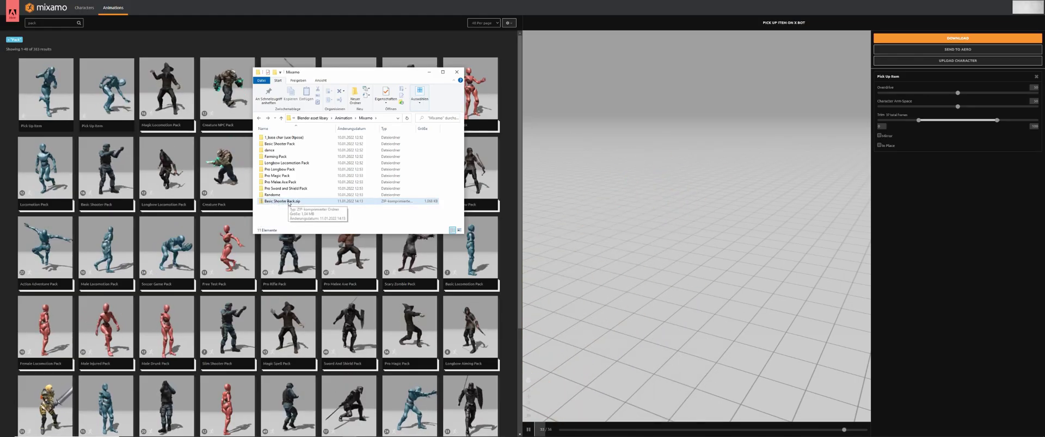
- In File Explorer, check the extraction commands available for Basic Shooter Pack.zip in the Mixamo folder
right_click(288, 204)
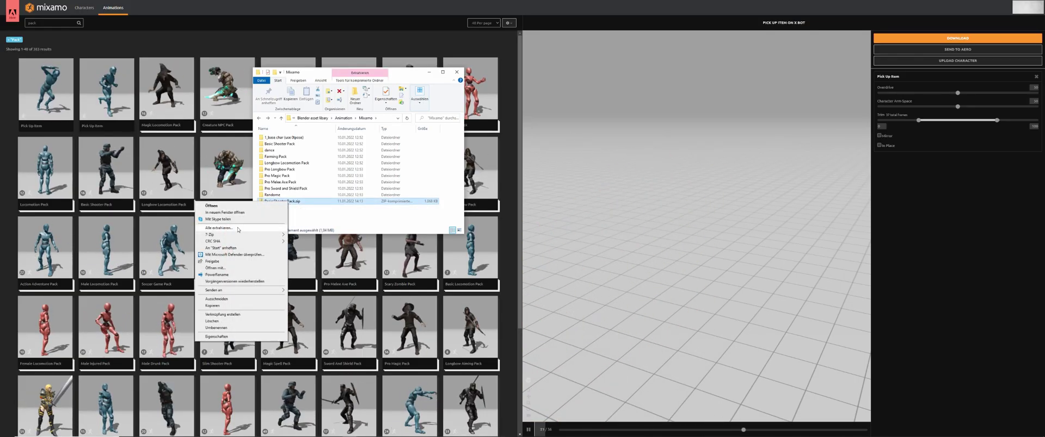
key(Escape)
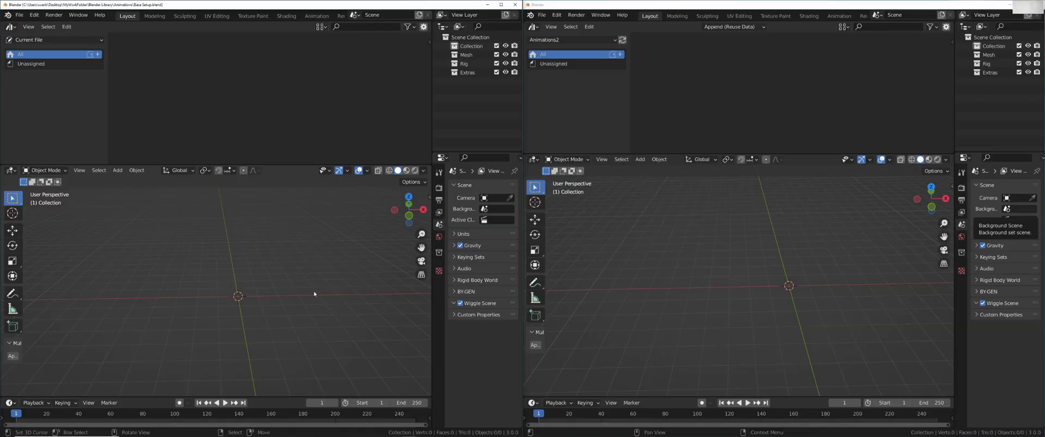
- Switch to the Base Setup file in Blender, start an FBX import and choose xbot.fbx from the base char folder
middle_drag(314, 293, 273, 291)
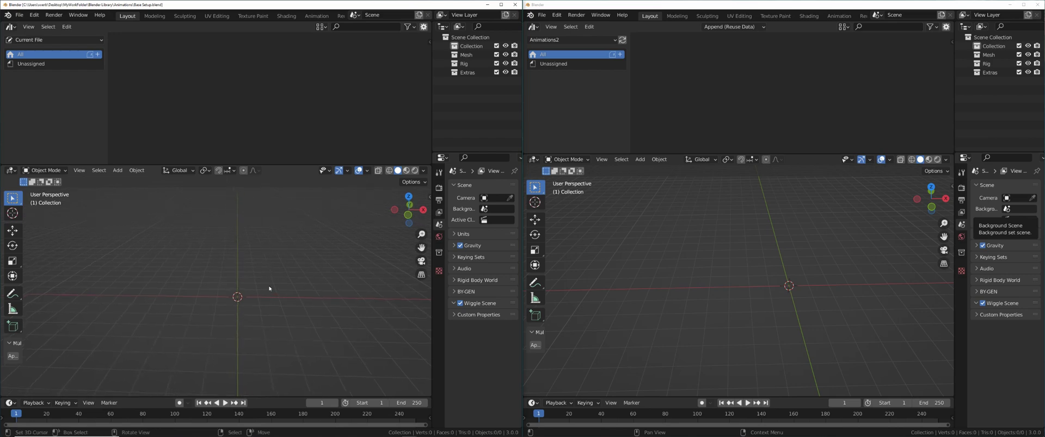
middle_drag(807, 300, 836, 321)
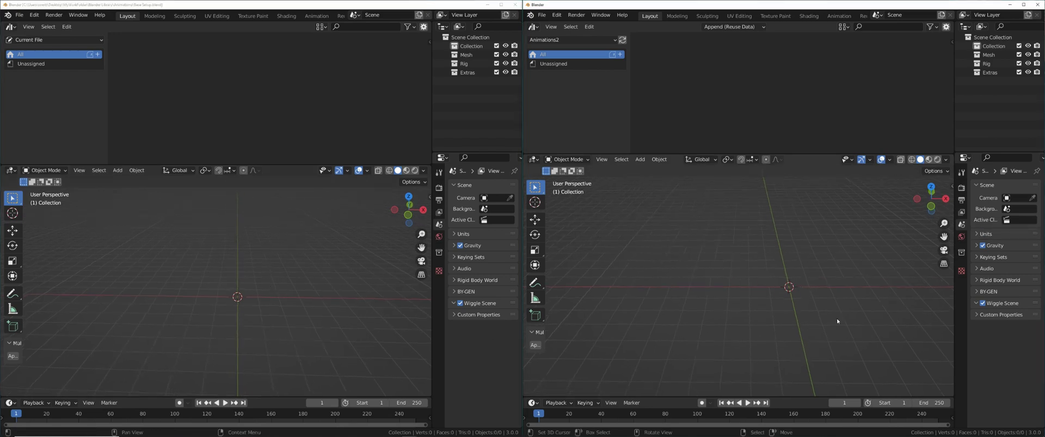
click(19, 15)
mouse_move(60, 133)
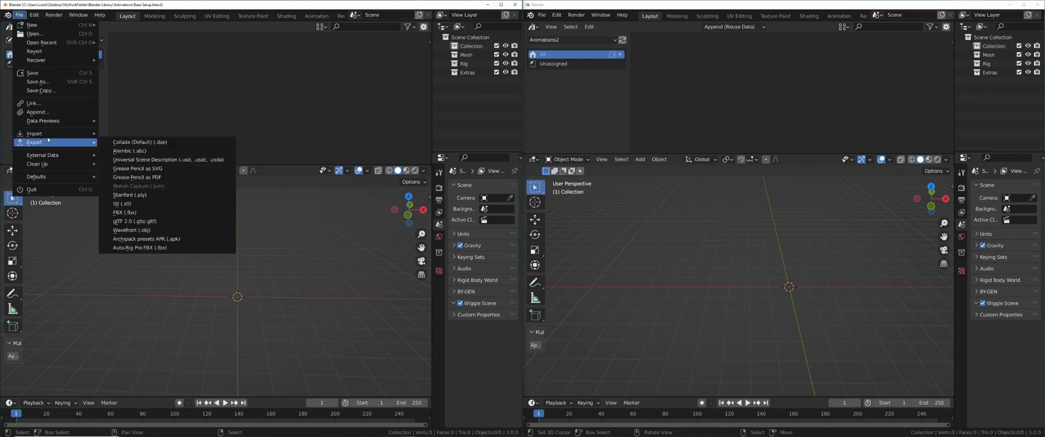
click(125, 213)
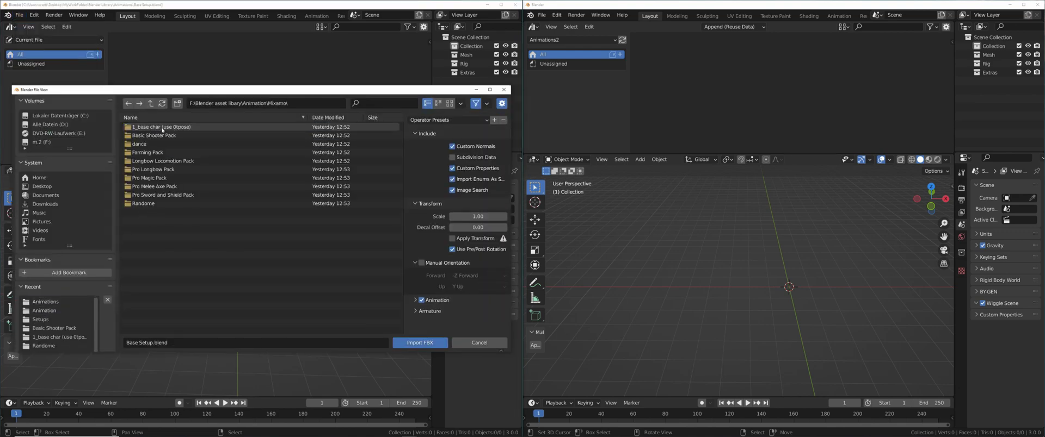
click(162, 129)
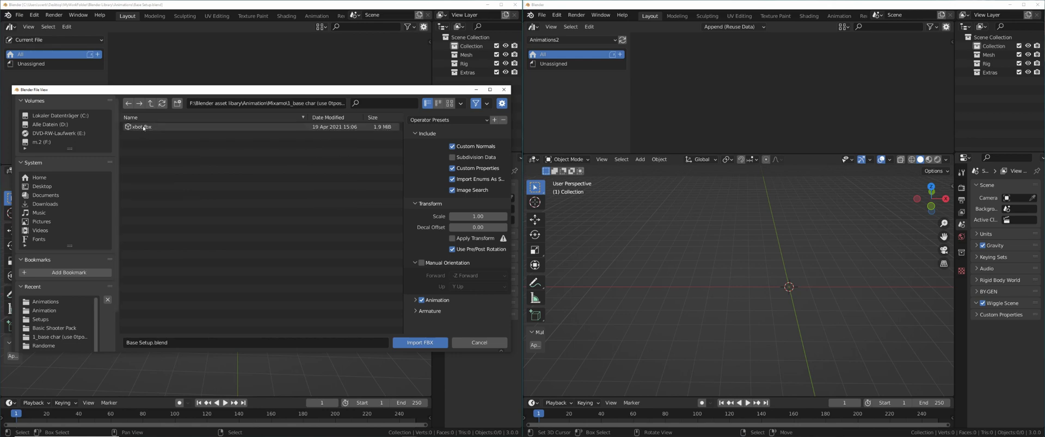
click(141, 128)
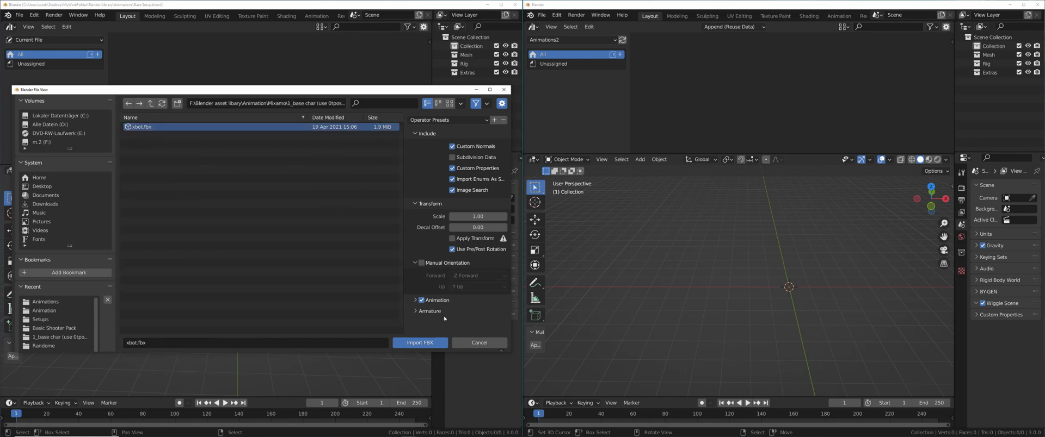
- Enable Automatic Bone Orientation in the armature import options, check the operator presets and import xbot.fbx
click(441, 313)
scroll(452, 311, down, 3)
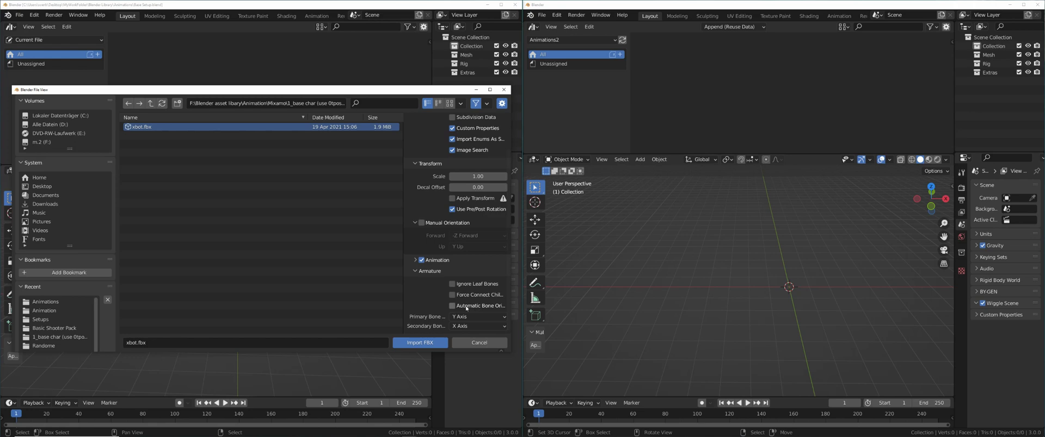
click(457, 307)
scroll(457, 304, up, 3)
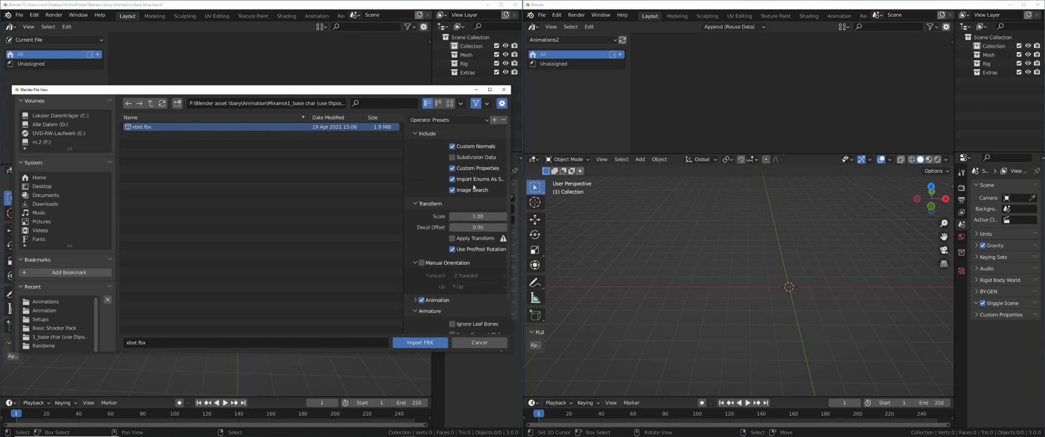
click(437, 120)
click(433, 143)
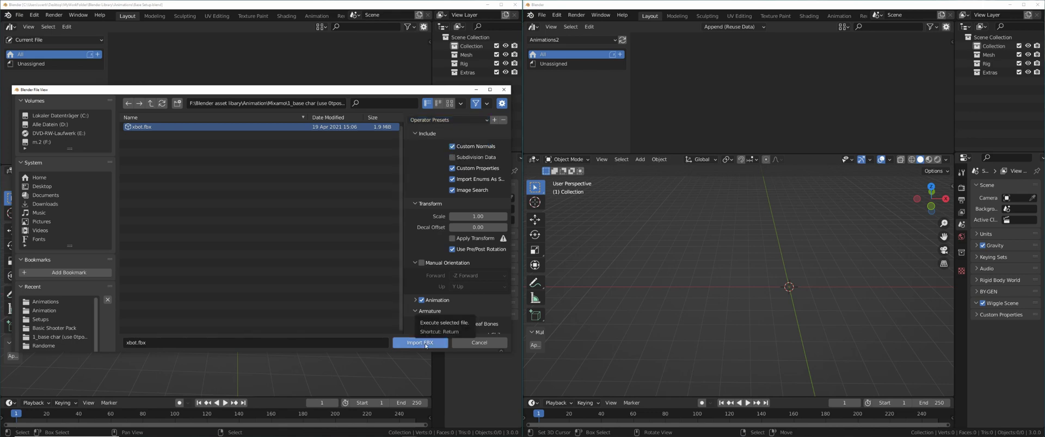
click(419, 343)
click(262, 222)
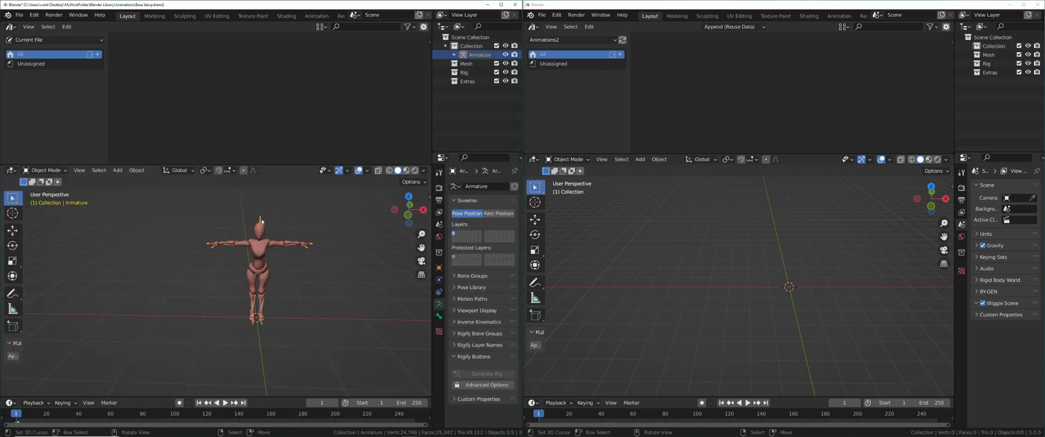
- Select the Beta_Joints mesh of the imported character and delete it
key(q)
click(256, 272)
mouse_move(275, 277)
shift+middle_down()
mouse_move(248, 282)
mouse_move(262, 272)
mouse_move(296, 287)
shift+middle_up()
key(q)
click(262, 272)
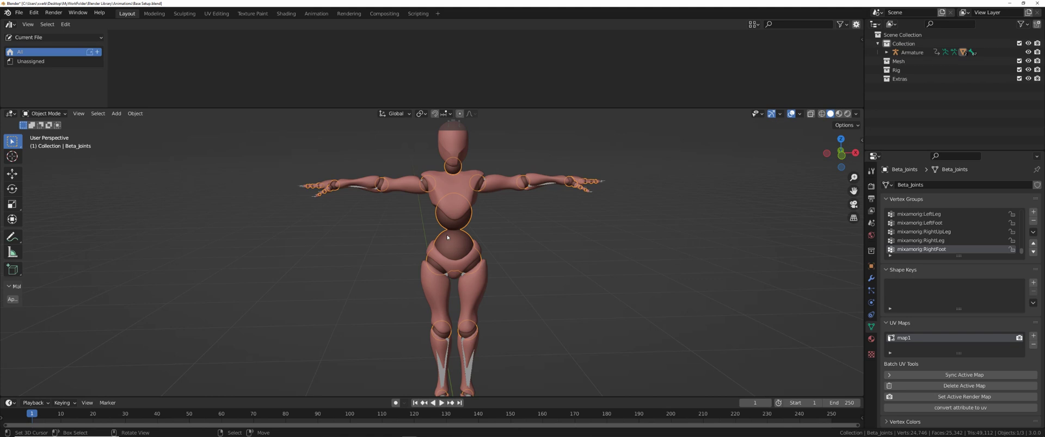
key(x)
click(451, 239)
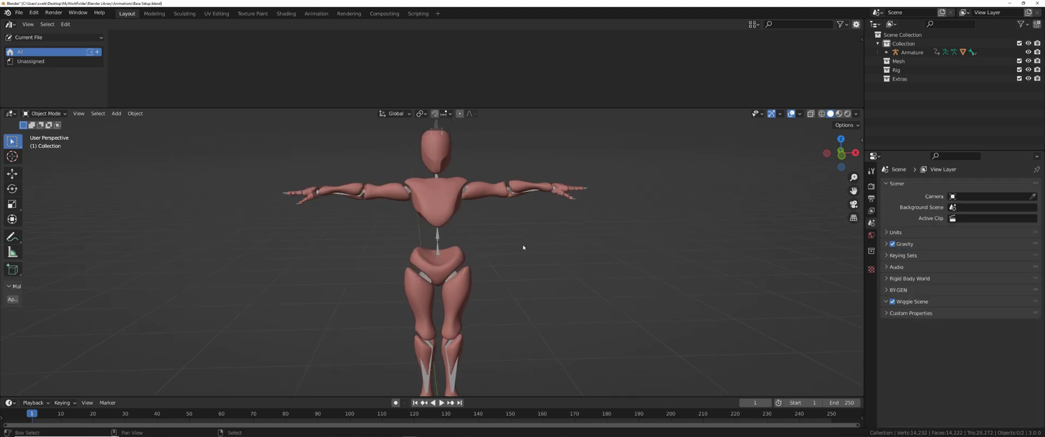
- Add a Decimate modifier to the Beta_Surface mesh, set its ratio to 0.05 and apply it
shift+middle_drag(522, 245, 509, 250)
scroll(434, 260, up, 1)
middle_drag(420, 258, 448, 240)
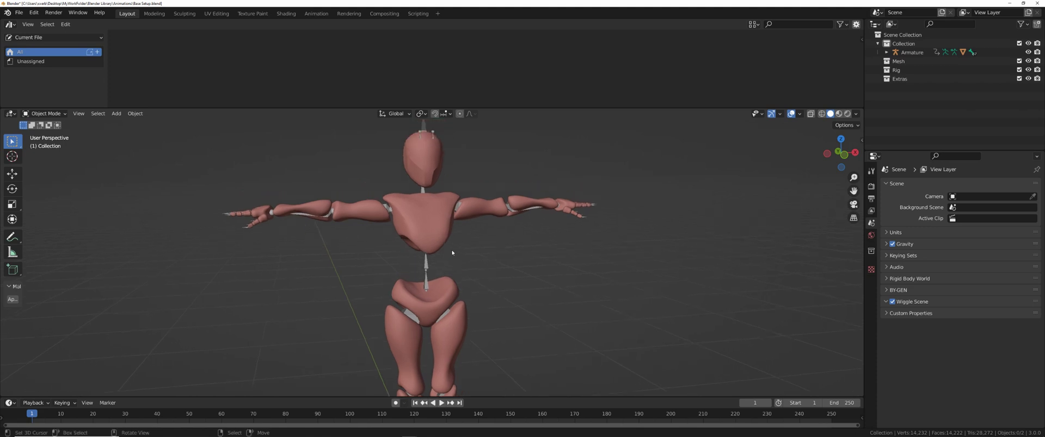
click(451, 233)
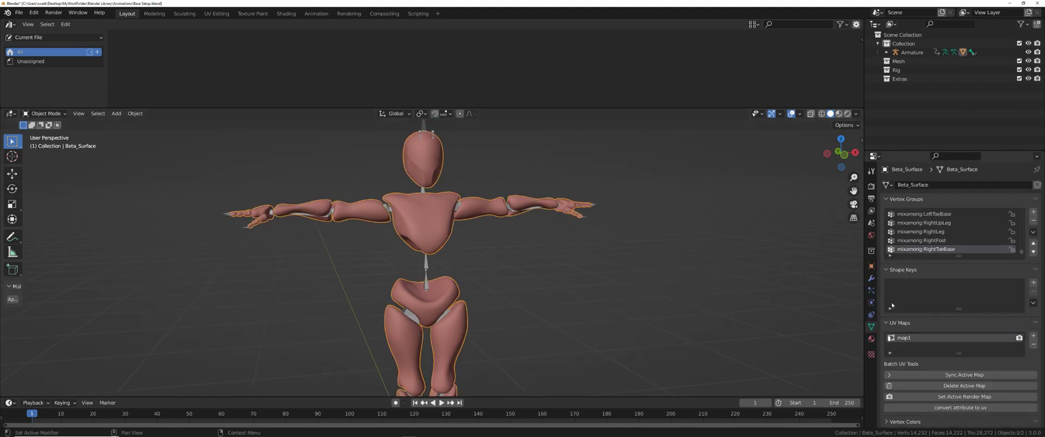
click(870, 278)
click(899, 185)
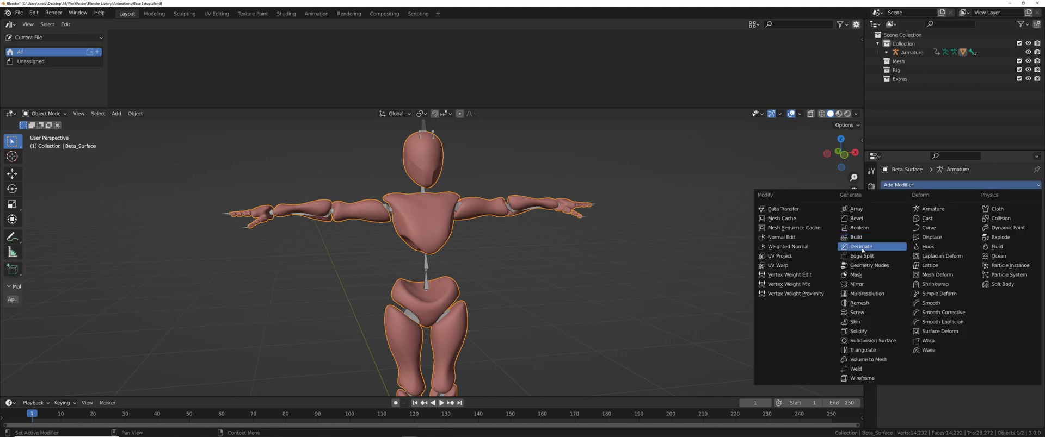
click(863, 247)
double_click(958, 300)
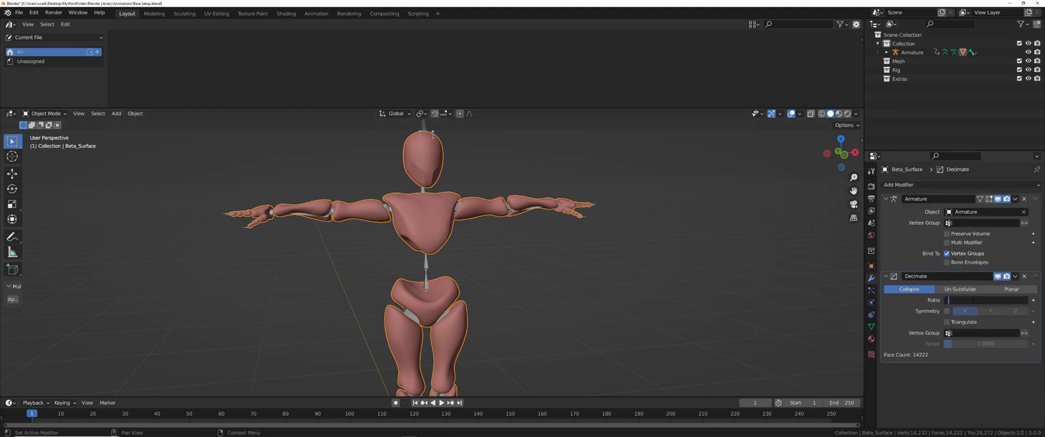
key(Return)
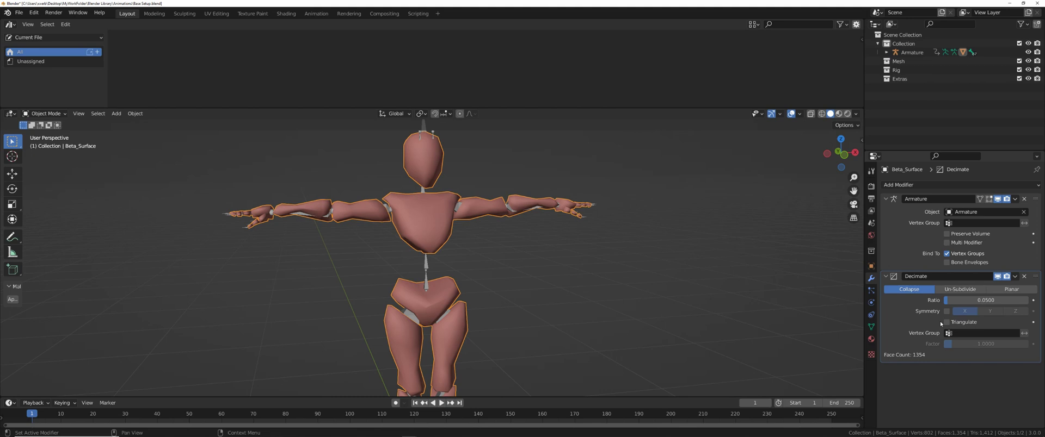
key(ctrl+a)
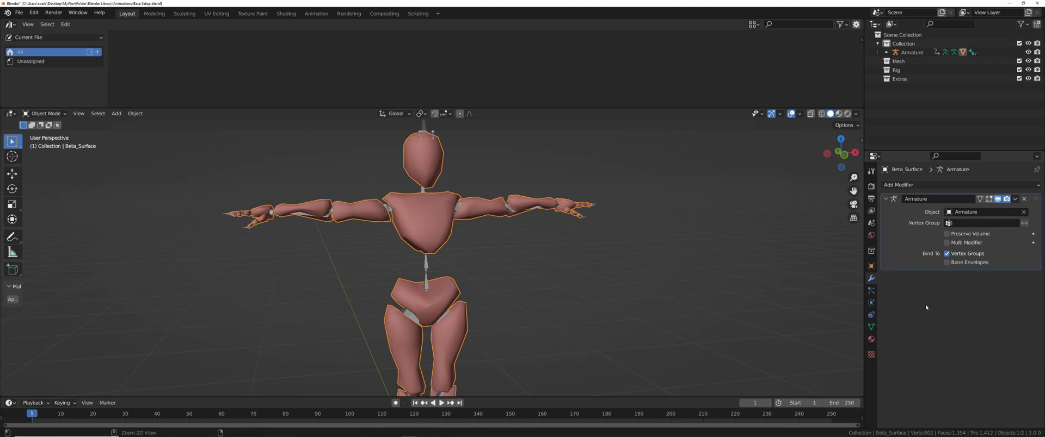
- Save the simplified character in the current Base Setup.blend file
key(Tab)
middle_drag(590, 303, 653, 311)
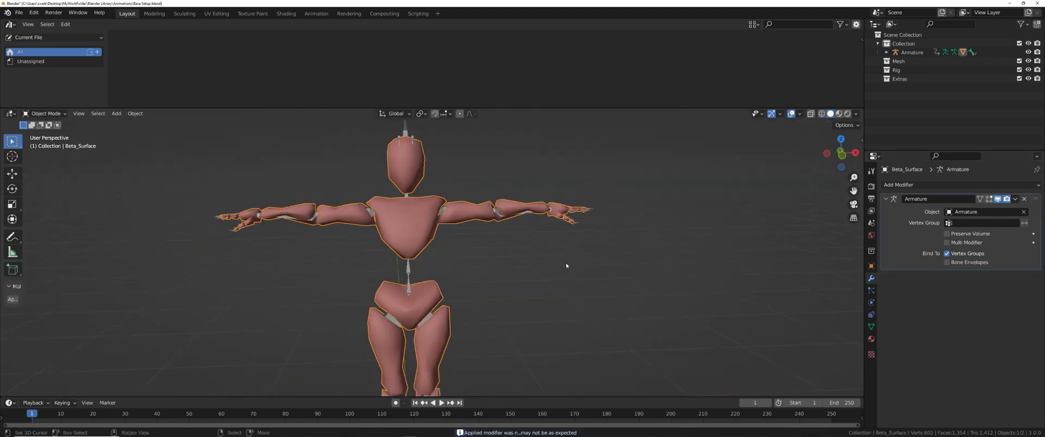
key(ctrl+s)
click(527, 231)
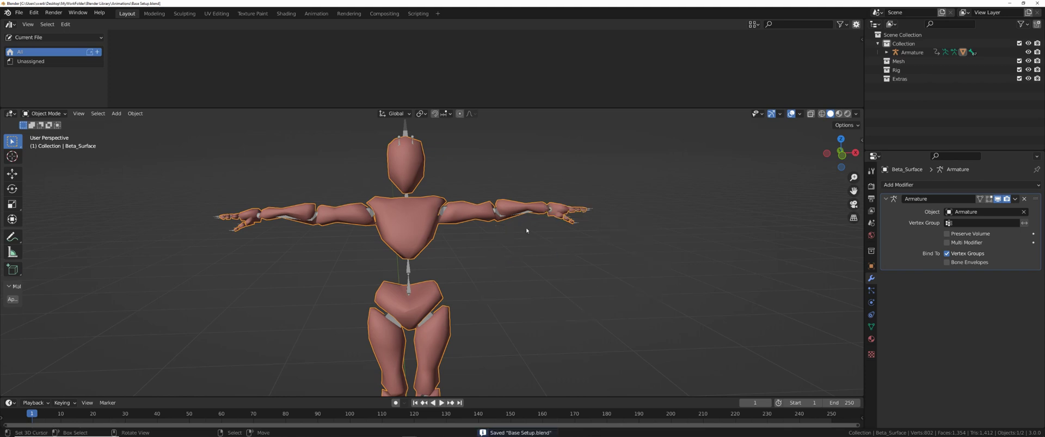
- Save the character setup under the new name Basic Shooter pack.blend in the Animations folder, following the Mixamo pack folder's name
shift+middle_drag(495, 241, 511, 243)
key(ctrl+s)
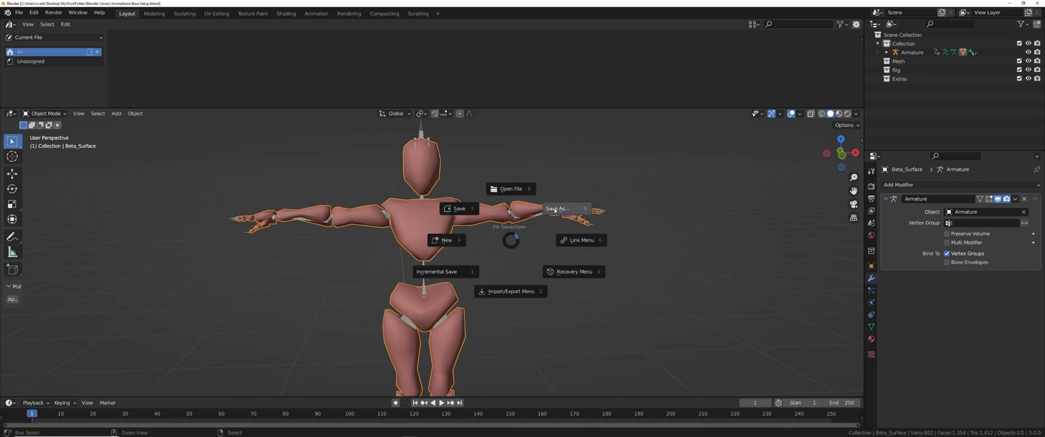
click(555, 211)
key(alt+Tab)
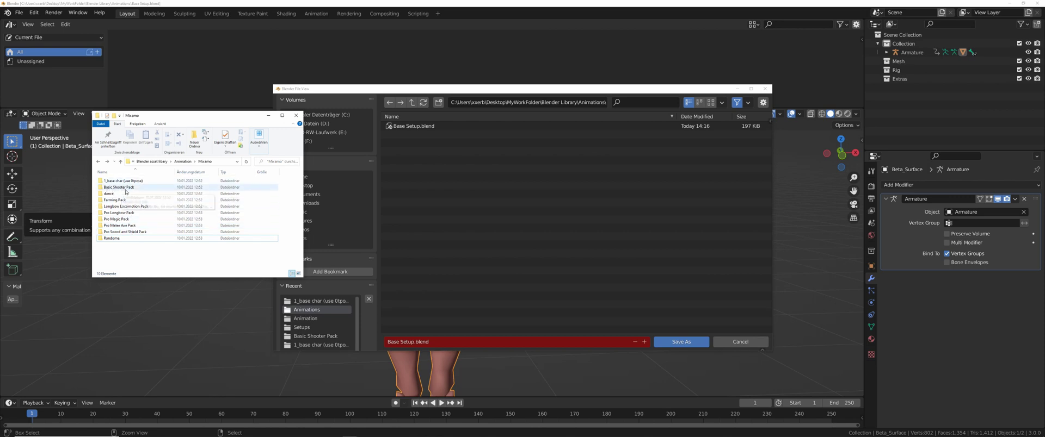
click(268, 115)
click(403, 341)
drag(414, 342, 389, 341)
text(Bas)
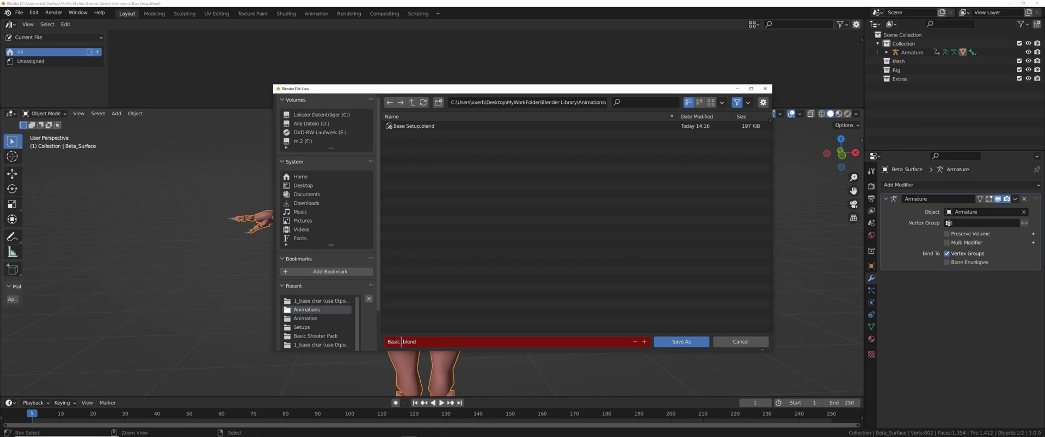
text(ic Shooter pack)
key(Return)
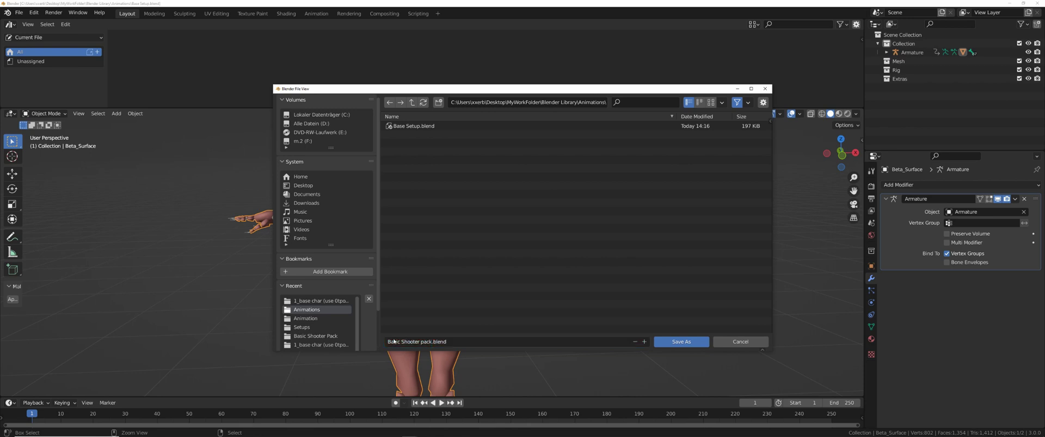
key(alt+Tab)
- Save another version of the character setup as Dance.blend in the Animations folder and switch to File Explorer
middle_drag(345, 342, 338, 340)
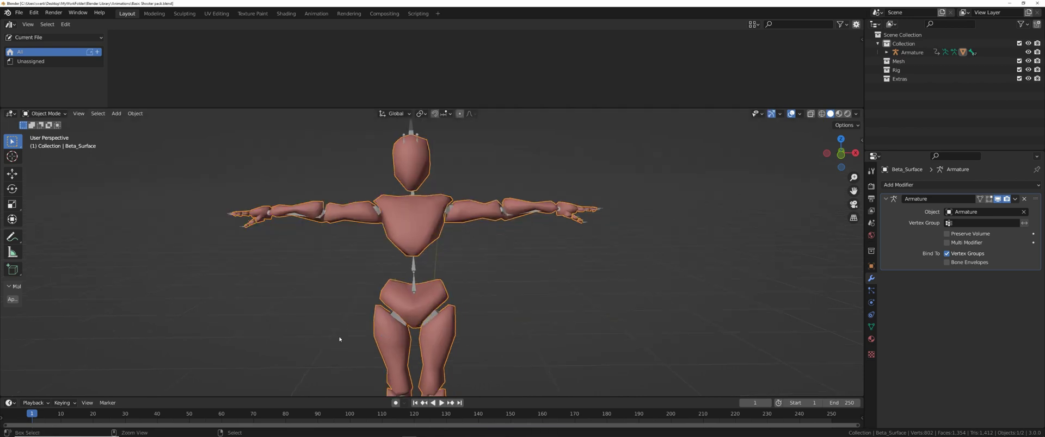
key(ctrl+s)
click(396, 306)
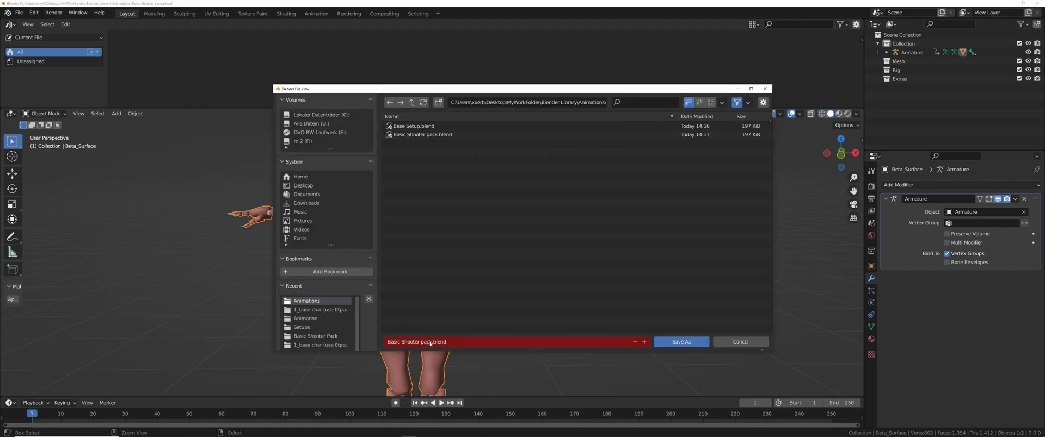
click(428, 343)
text(Dance)
key(Return)
key(alt+Tab)
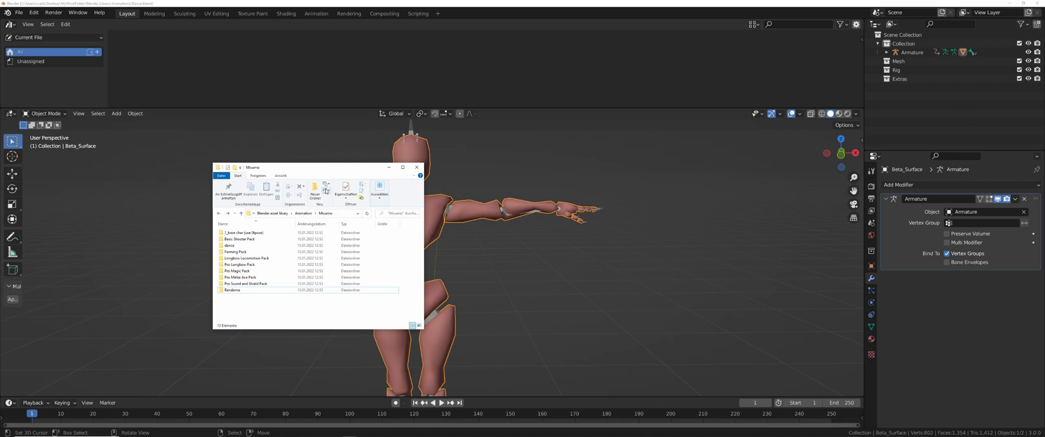
- Return to Blender and open Basic Shooter pack.blend from the Animations folder
key(alt+Tab)
click(20, 11)
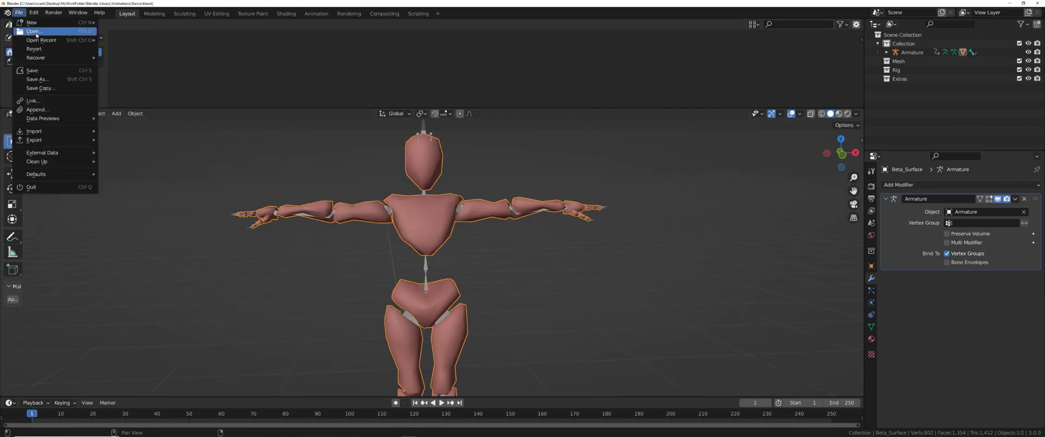
click(30, 33)
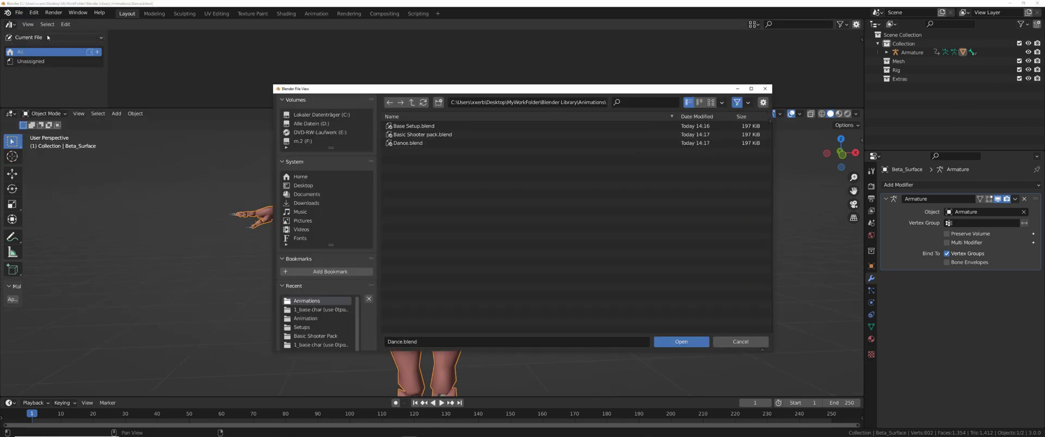
double_click(421, 136)
- Switch to File Explorer and open the Basic Shooter Pack folder to look through its FBX animation files
key(alt+Tab)
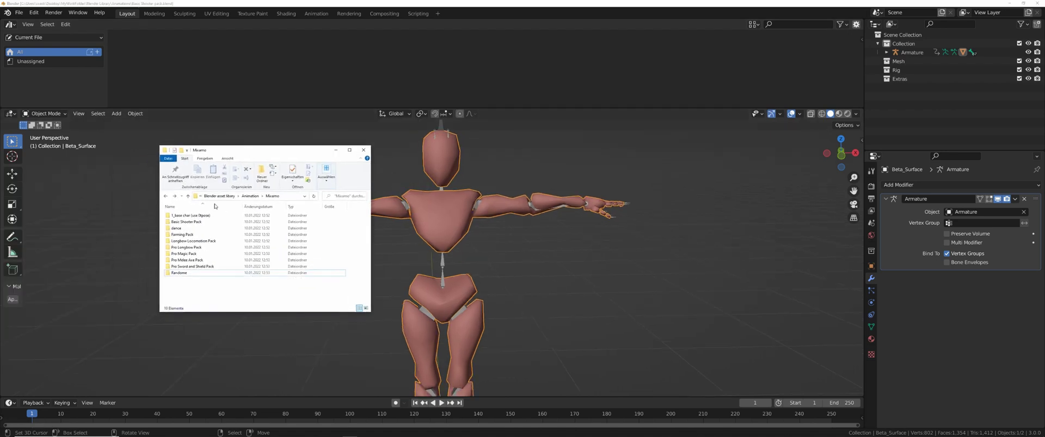
double_click(186, 222)
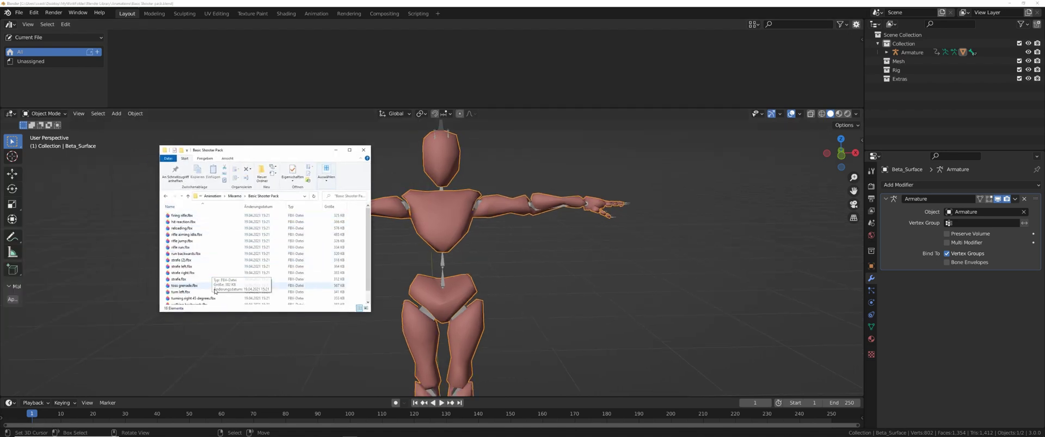
mouse_move(657, 246)
shift+middle_down()
mouse_move(672, 251)
mouse_move(636, 248)
mouse_move(648, 247)
shift+middle_up()
key(n)
key(n)
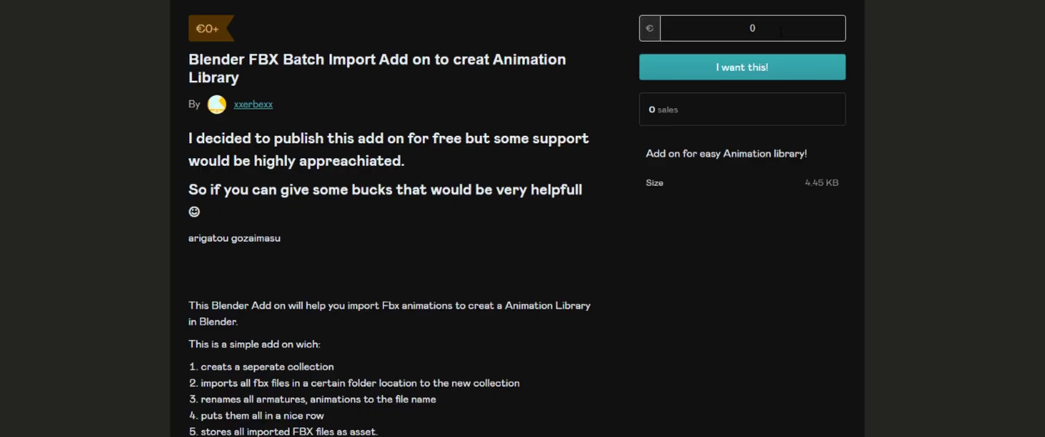
- On the Blender FBX Batch Import add-on's download page, replace the offered price with 5999999
text(0000)
key(BackSpace)
key(BackSpace)
key(BackSpace)
key(BackSpace)
key(BackSpace)
text(5999999)
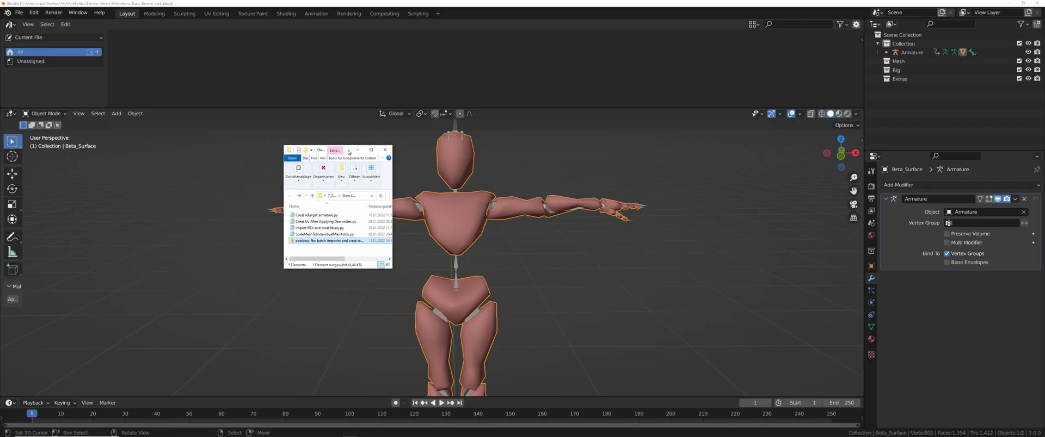
- In File Explorer, extract the FBX batch importer and retargeting armature zip and open the extracted folder
drag(348, 152, 349, 152)
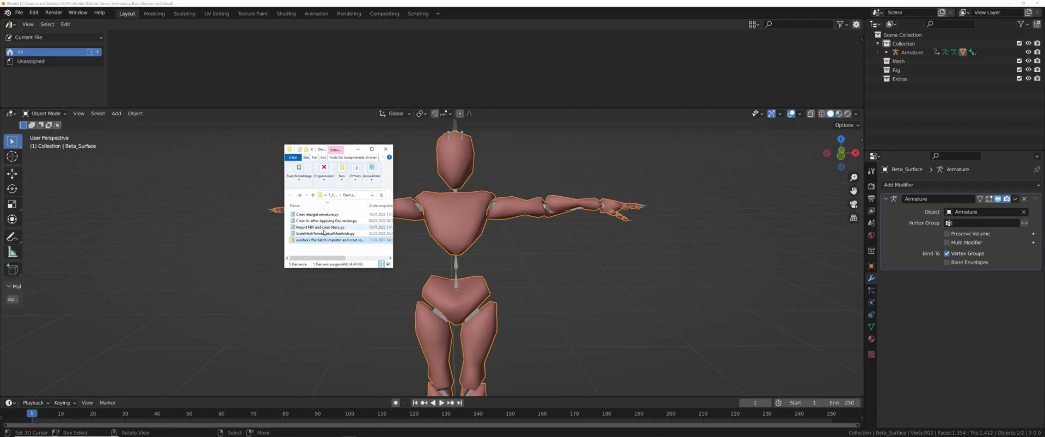
right_click(297, 243)
click(269, 266)
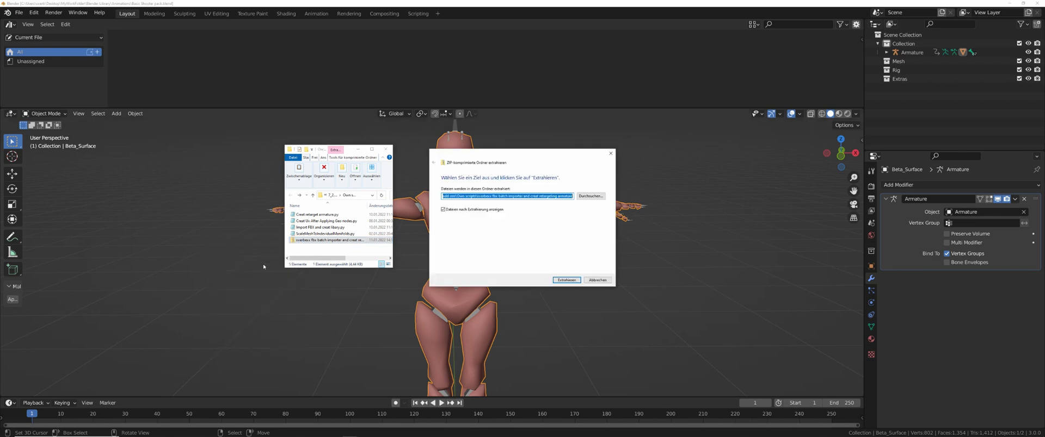
click(570, 280)
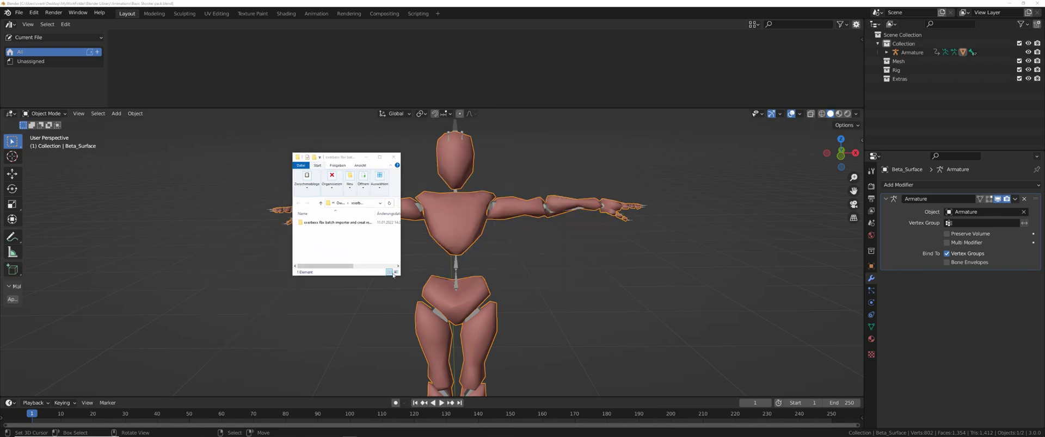
drag(401, 277, 468, 289)
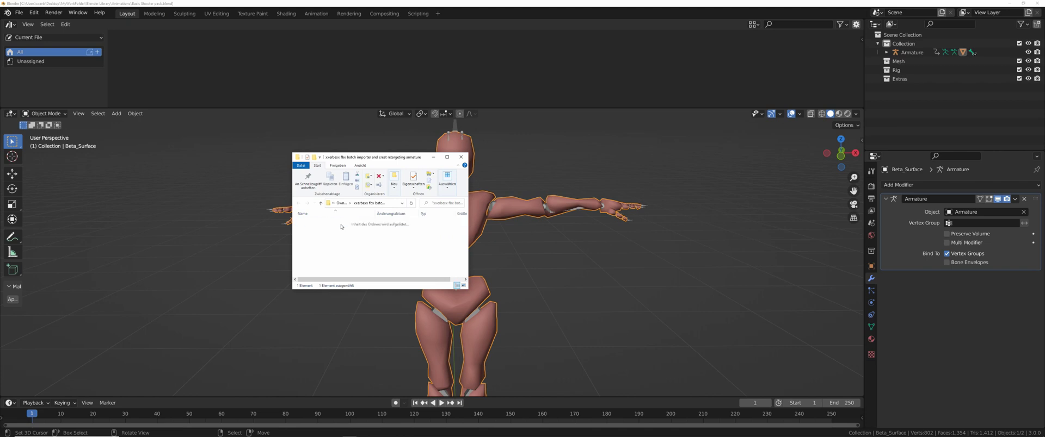
double_click(328, 223)
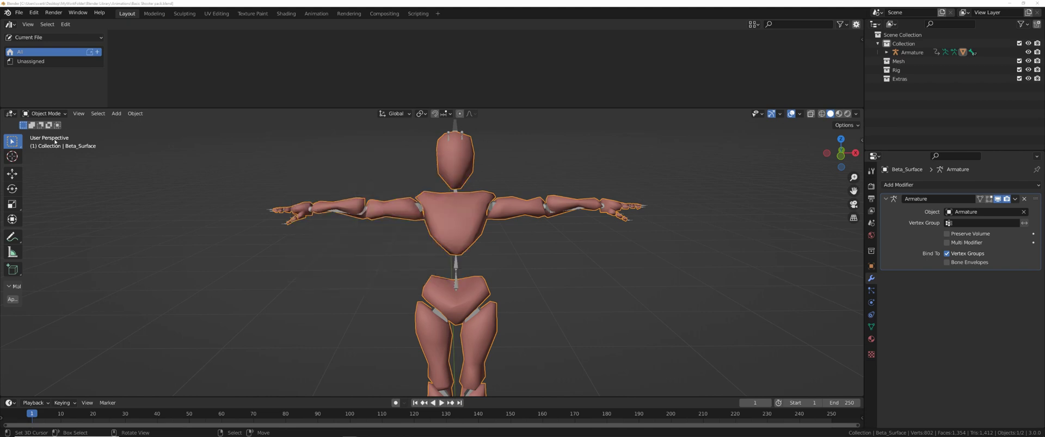
- Open the add-on preferences in Blender and install Creat retarget armature.py from the extracted folder
click(33, 12)
click(64, 147)
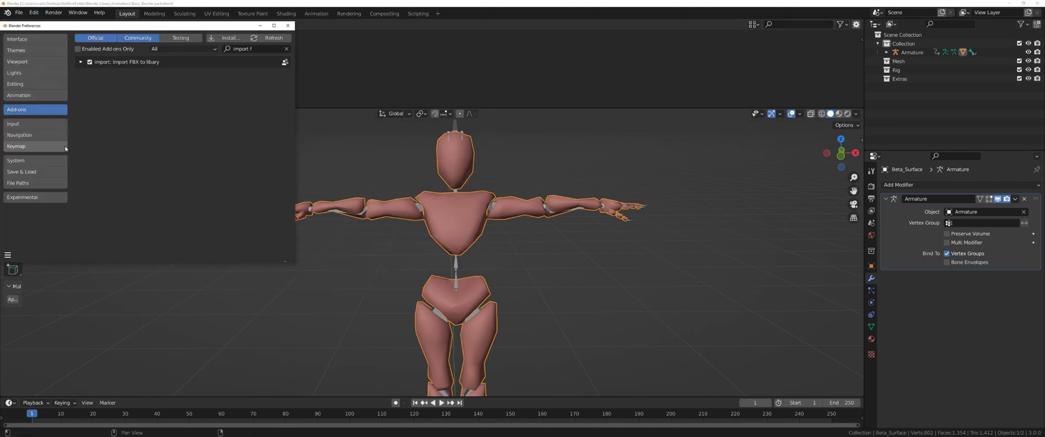
click(225, 38)
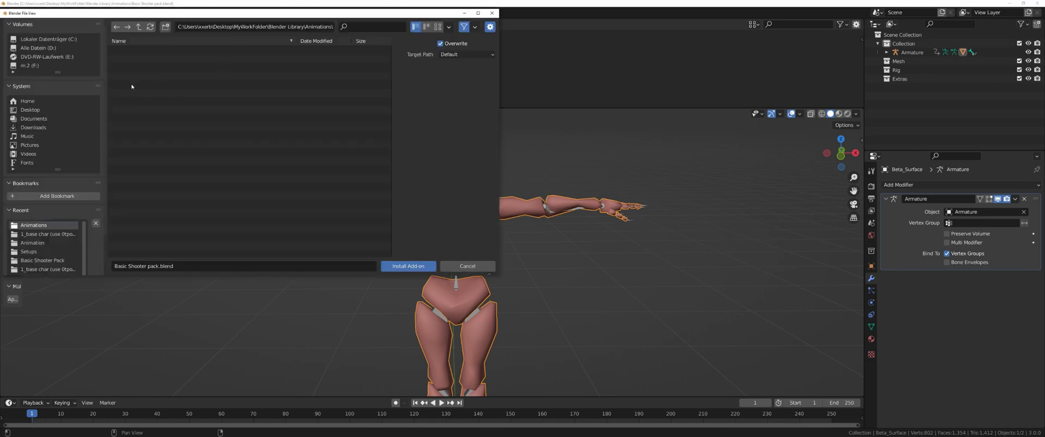
click(185, 50)
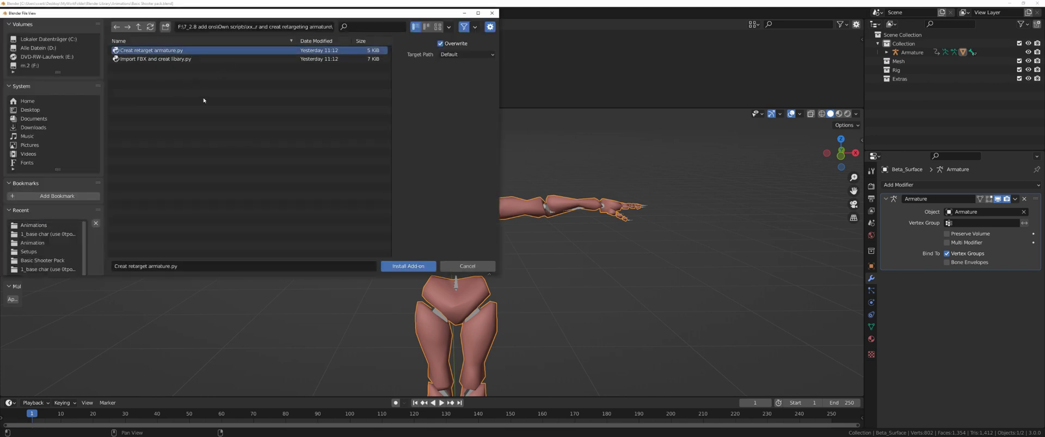
click(412, 266)
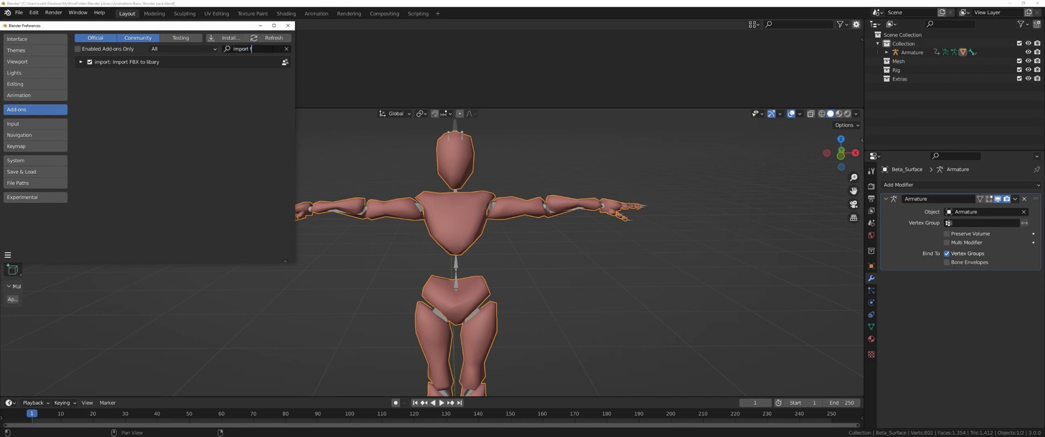
- Search the add-ons for "creats", close the preferences and show the sidebar with the add-on panels in the 3D viewport
key(BackSpace)
key(BackSpace)
key(BackSpace)
key(BackSpace)
key(BackSpace)
key(BackSpace)
key(BackSpace)
key(BackSpace)
text(creats)
click(289, 26)
key(n)
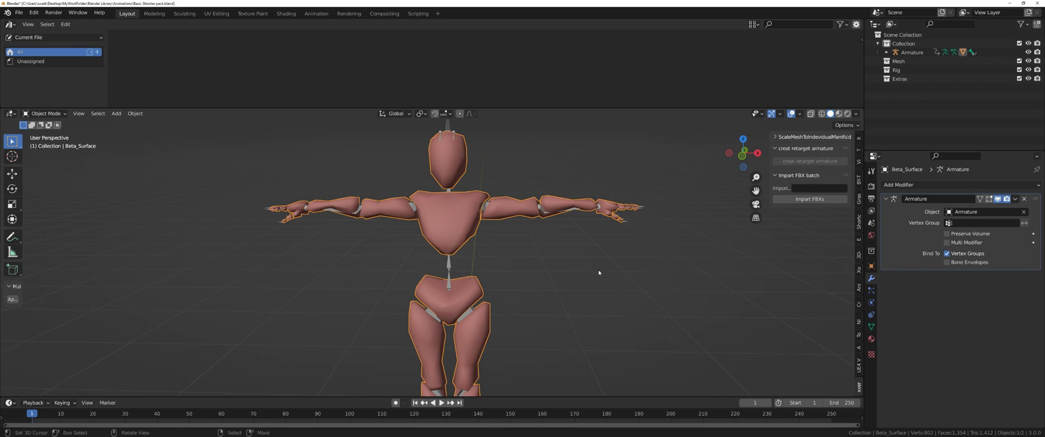
- In File Explorer, open the Basic Shooter Pack folder, copy its full folder path and return to Blender
shift+middle_drag(598, 270, 600, 272)
drag(0, 231, 368, 121)
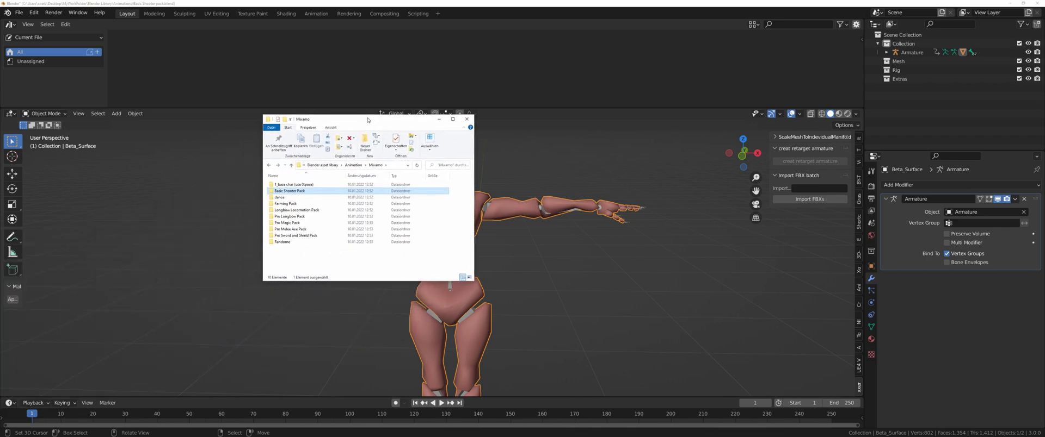
double_click(293, 191)
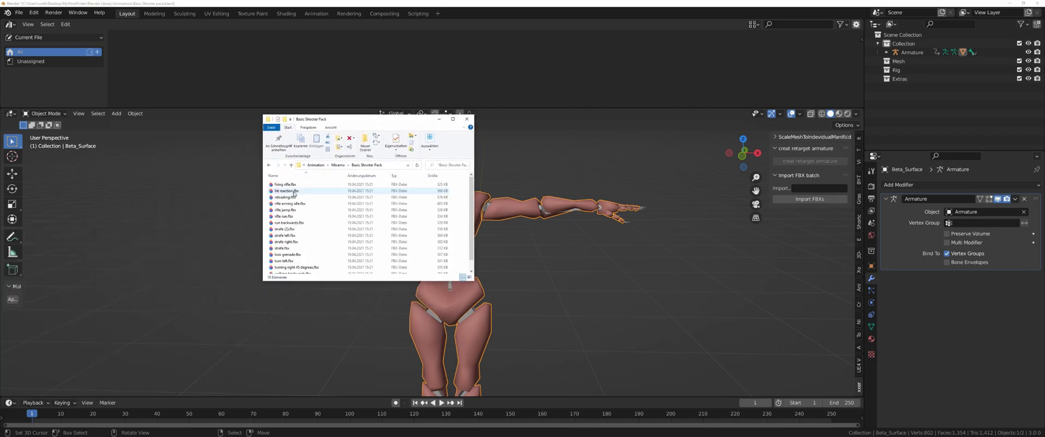
click(393, 168)
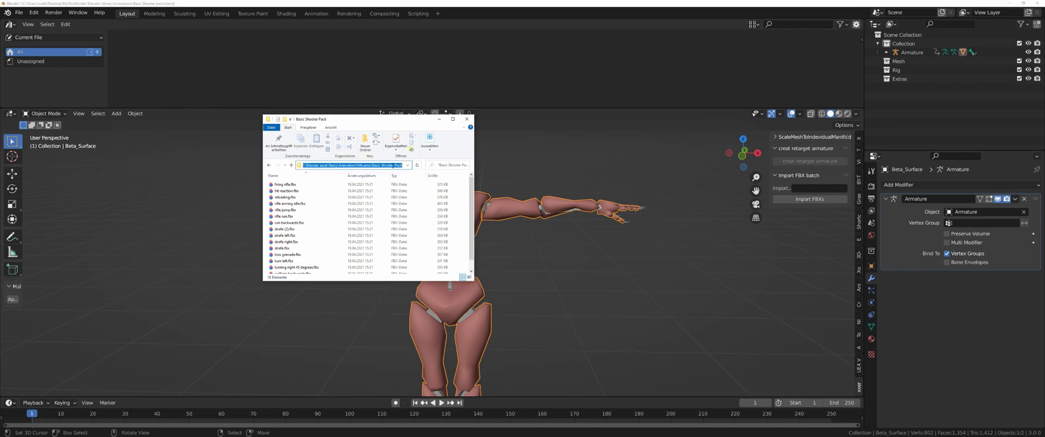
drag(395, 121, 84, 153)
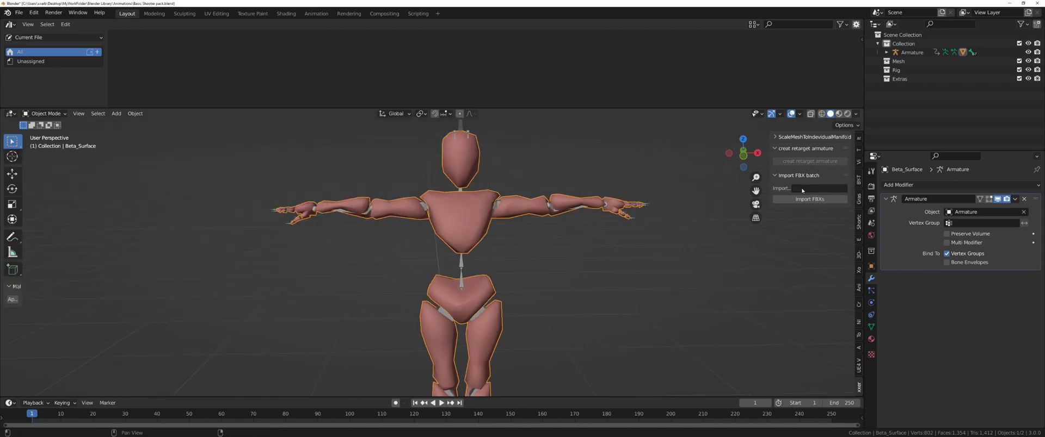
- Set the batch import folder to the copied Basic Shooter Pack path and import its FBX files
click(802, 189)
key(ctrl+v)
key(Return)
mouse_move(552, 224)
middle_down()
mouse_move(586, 228)
mouse_move(562, 223)
middle_up()
middle_drag(520, 193, 544, 172)
key(alt+a)
click(524, 169)
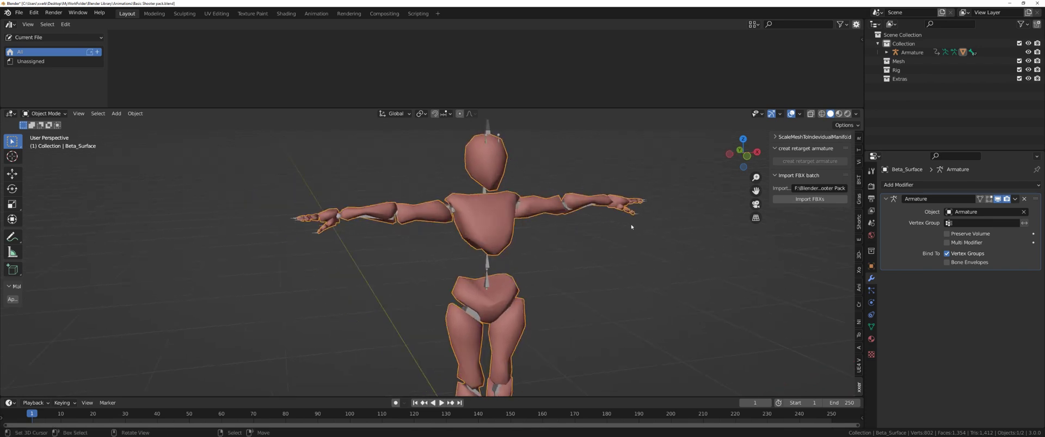
click(793, 200)
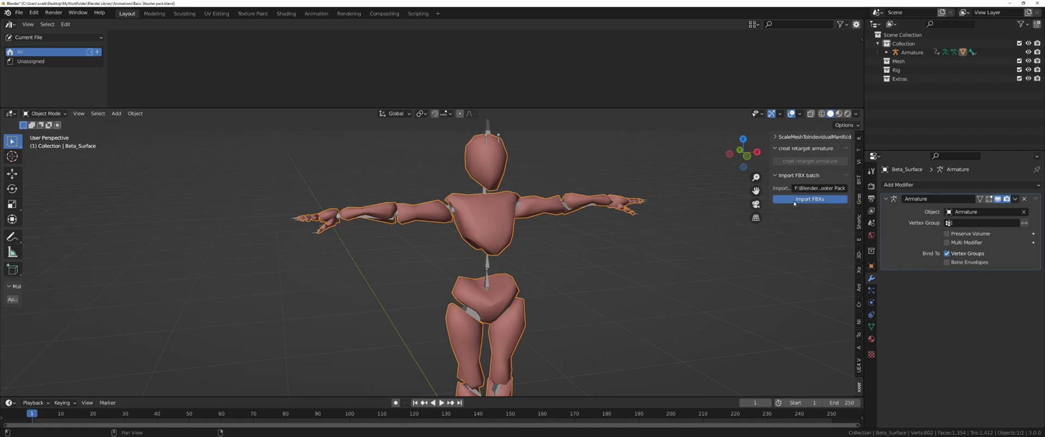
scroll(722, 266, down, 8)
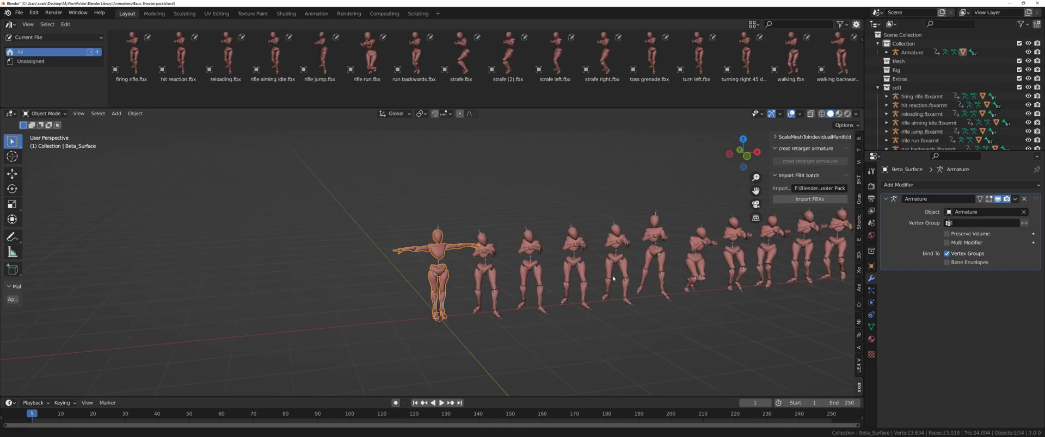
- Play back the imported animations in the viewport to check the row of characters, and stop playback at frame 52
middle_drag(581, 291, 621, 301)
key(shift+space)
click(621, 258)
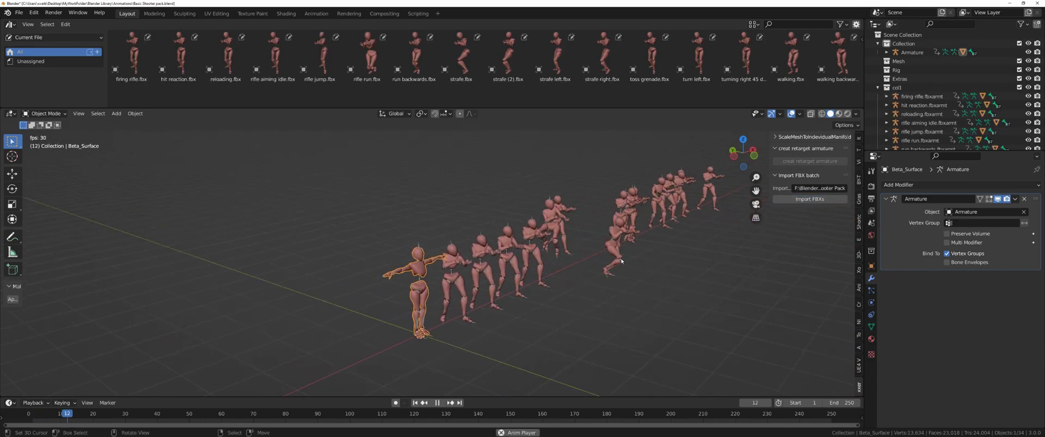
key(space)
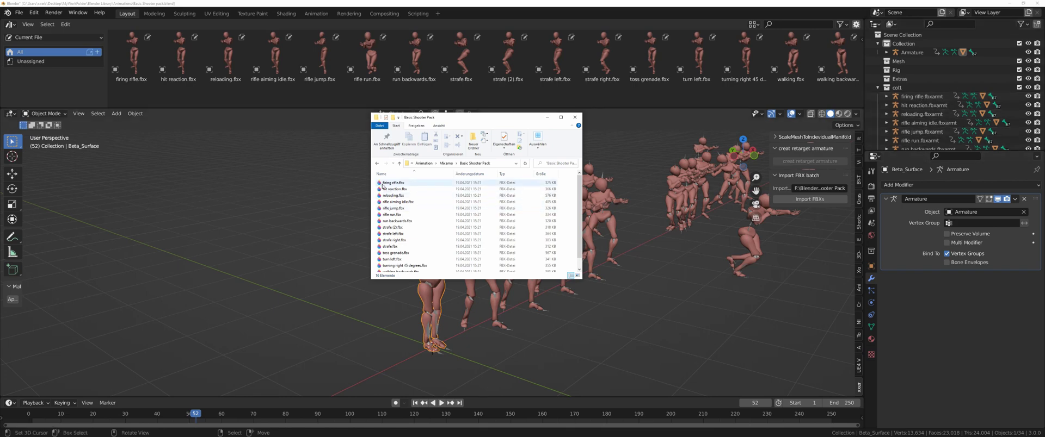
- Switch the Asset Browser area to the Dope Sheet in Action Editor mode
click(11, 24)
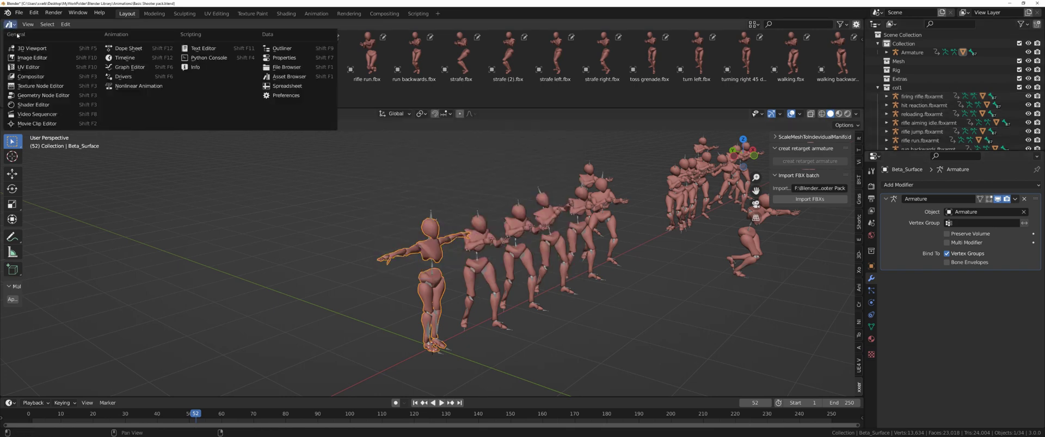
click(129, 48)
click(48, 24)
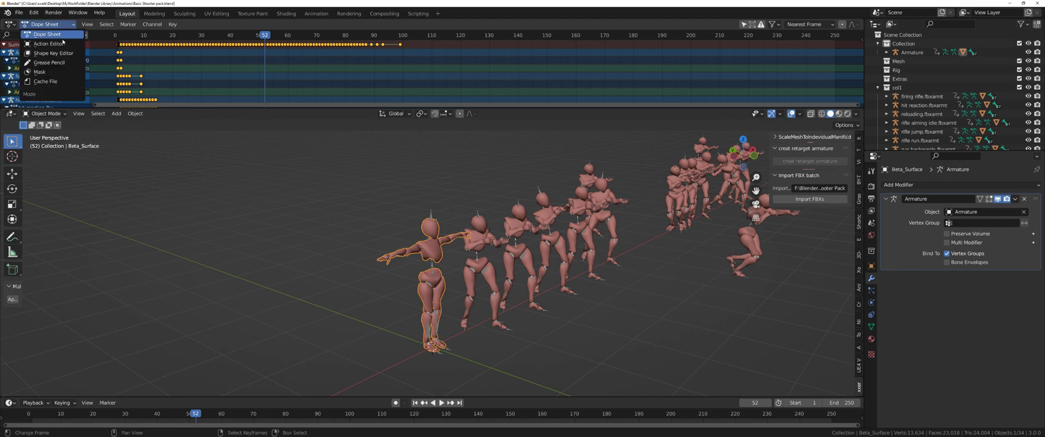
click(48, 43)
scroll(513, 200, up, 2)
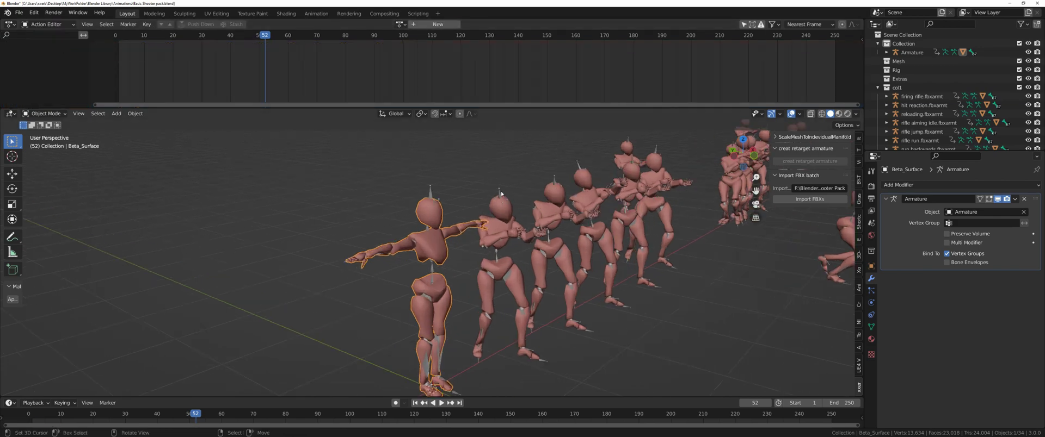
- Select the firing rifle armature, look through the list of available actions and return the area to the Asset Browser
click(501, 193)
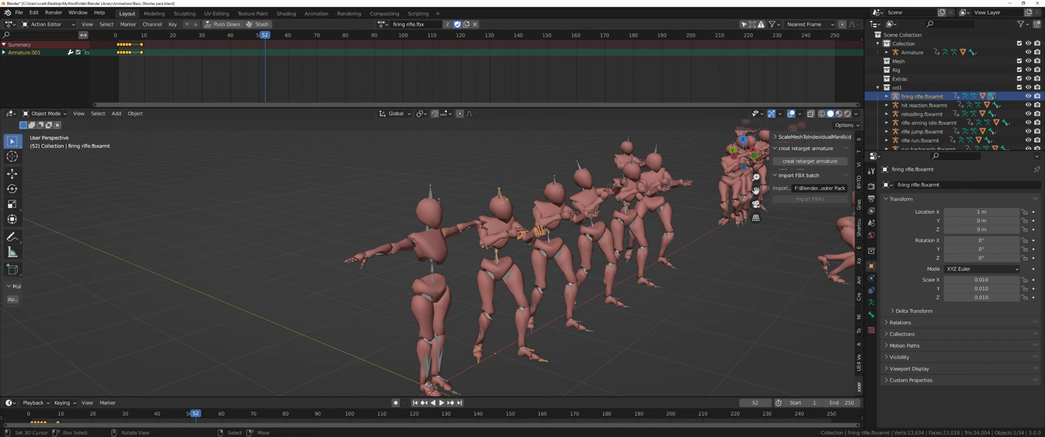
click(383, 24)
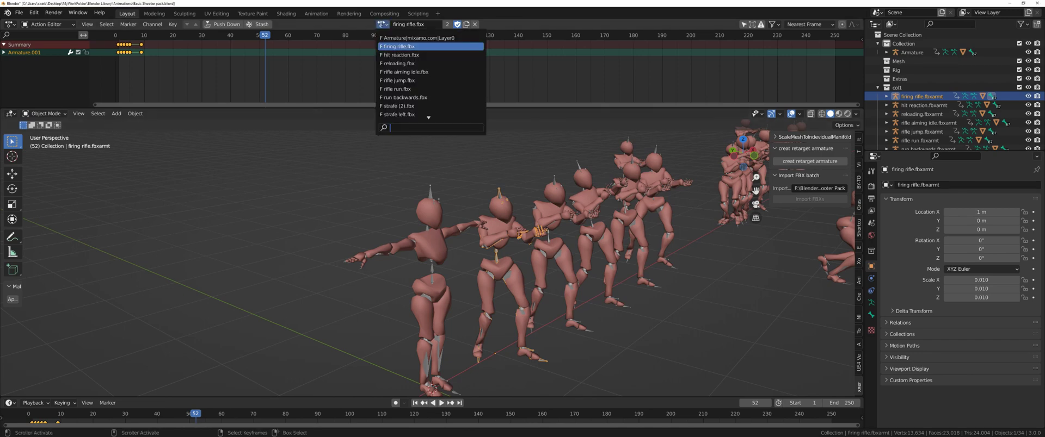
scroll(428, 115, down, 7)
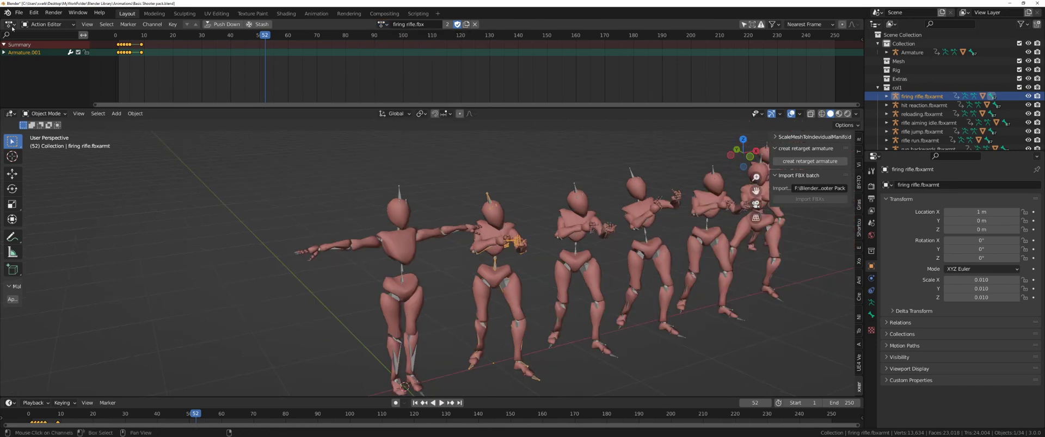
click(10, 24)
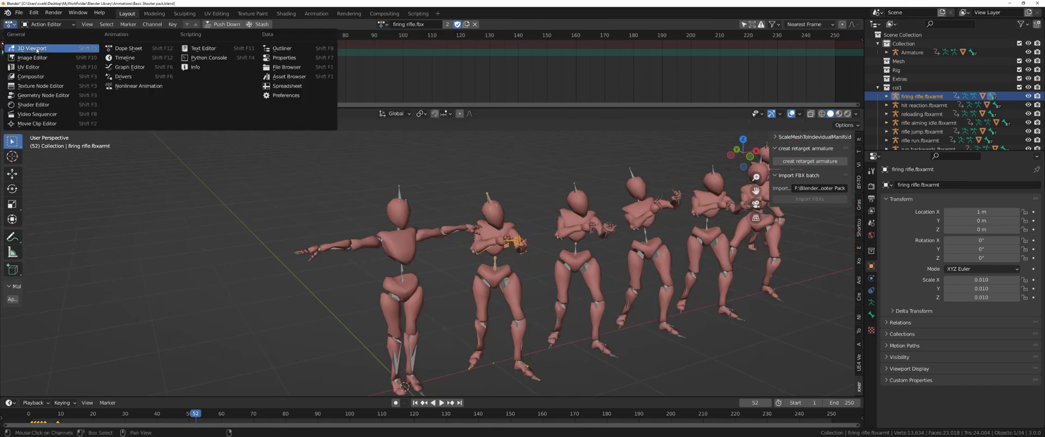
click(289, 77)
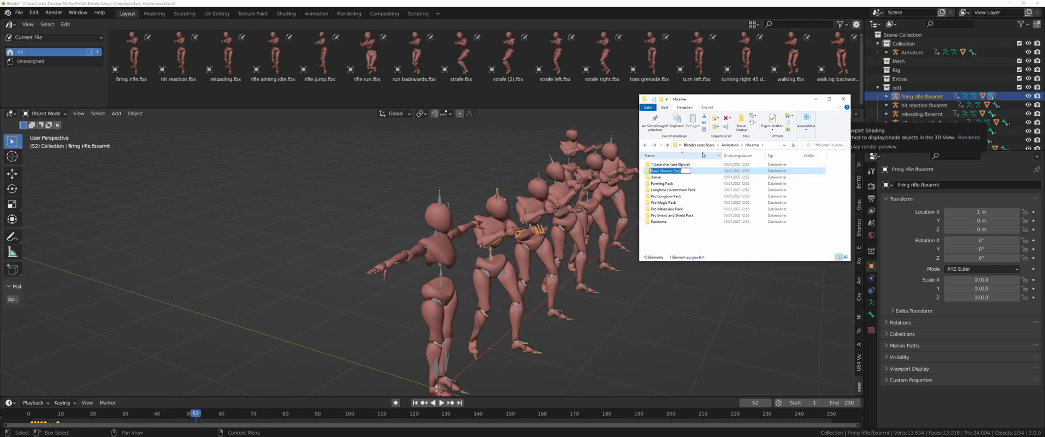
- Rename the col1 collection of imported armatures as Basic Shooter Pack, using the folder's name
drag(741, 102, 2, 207)
double_click(898, 87)
text(Basic Shooter Pack)
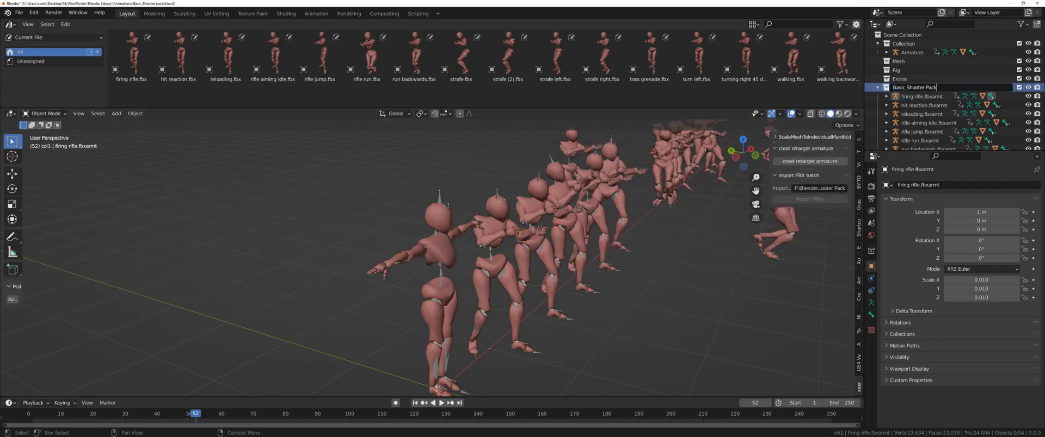
key(Return)
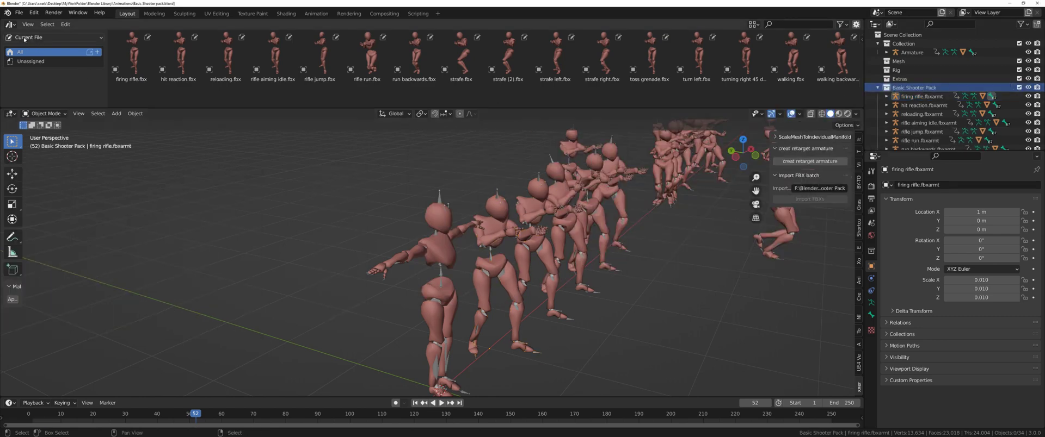
- Create a new asset catalog and name it Basic Shooter Pack
click(98, 52)
double_click(52, 62)
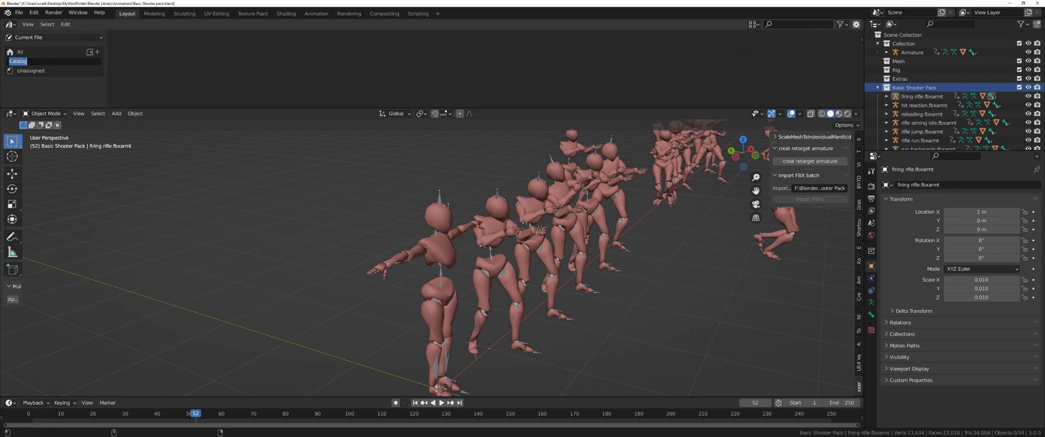
text(Basic Shooter Pack)
key(Return)
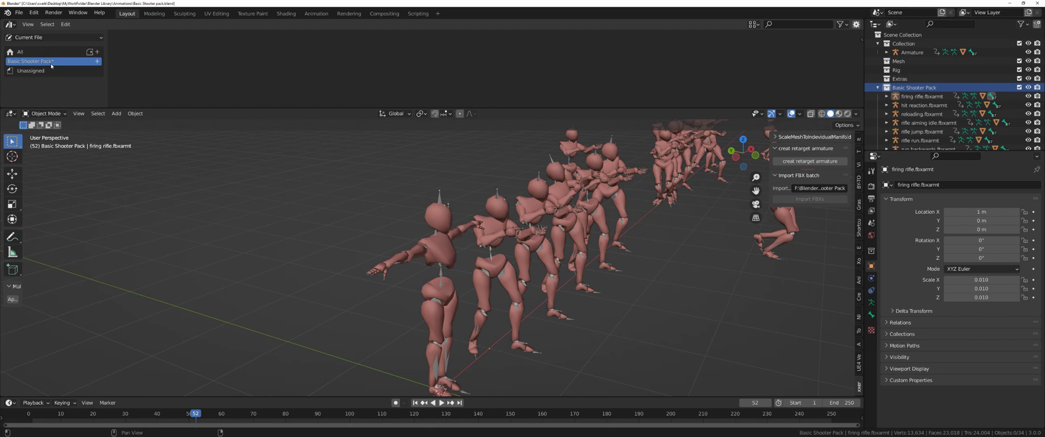
- Select all the imported animation assets, assign them to the Basic Shooter Pack catalog and show that catalog's contents
click(20, 52)
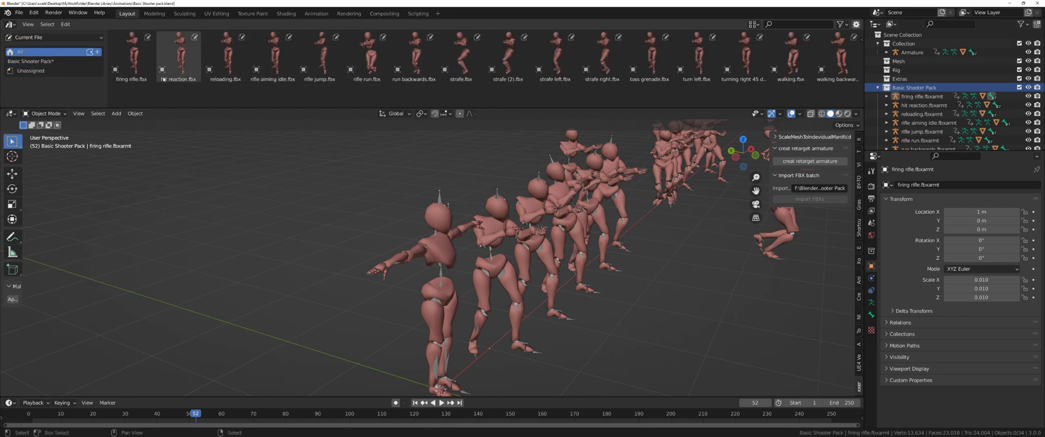
shift+click(830, 56)
drag(830, 56, 78, 64)
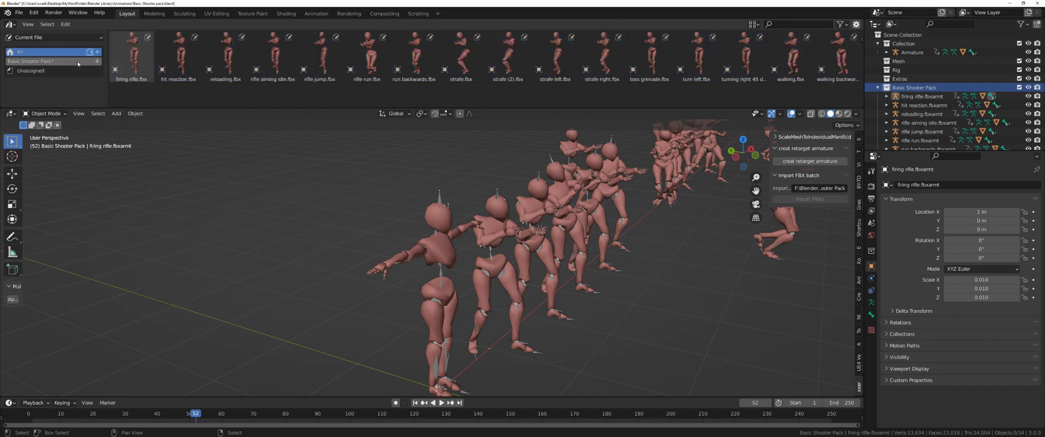
click(39, 62)
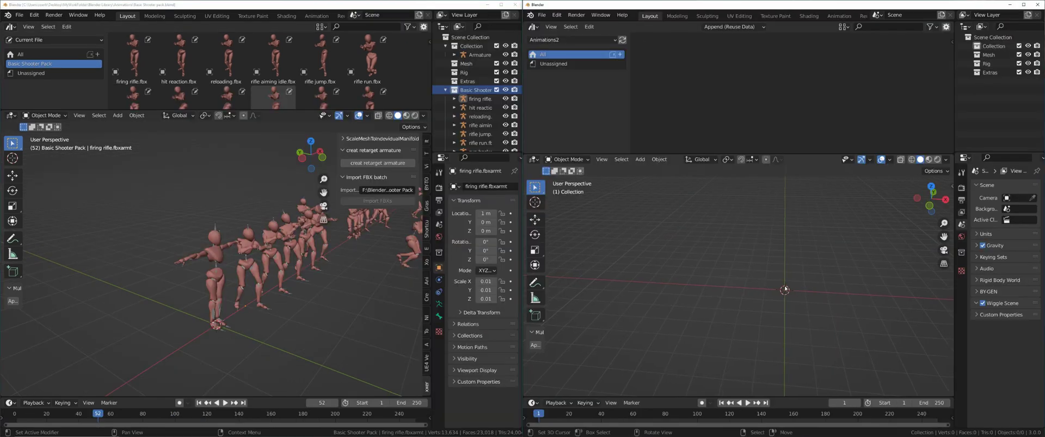
- In the second Blender window, refresh the Animations2 library, then start a new file and load Animations2 to check its catalogs
middle_drag(786, 288, 780, 286)
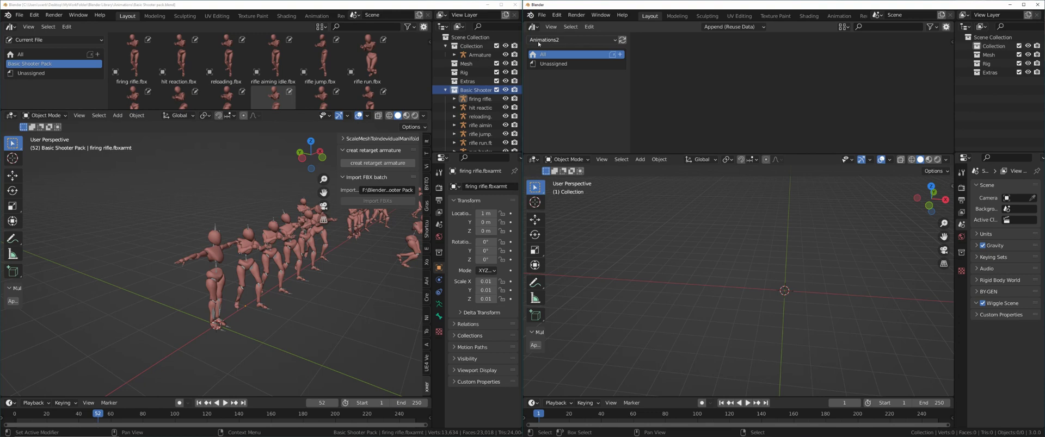
click(623, 39)
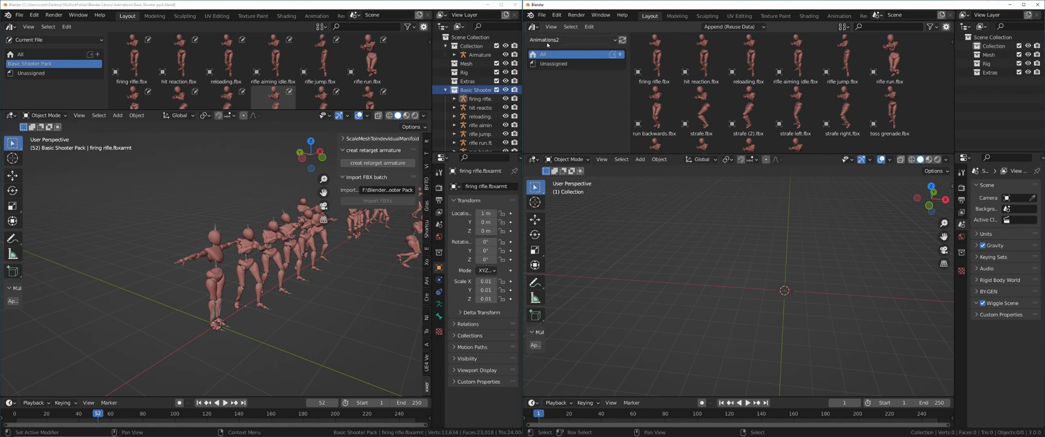
click(541, 15)
mouse_move(586, 27)
click(644, 24)
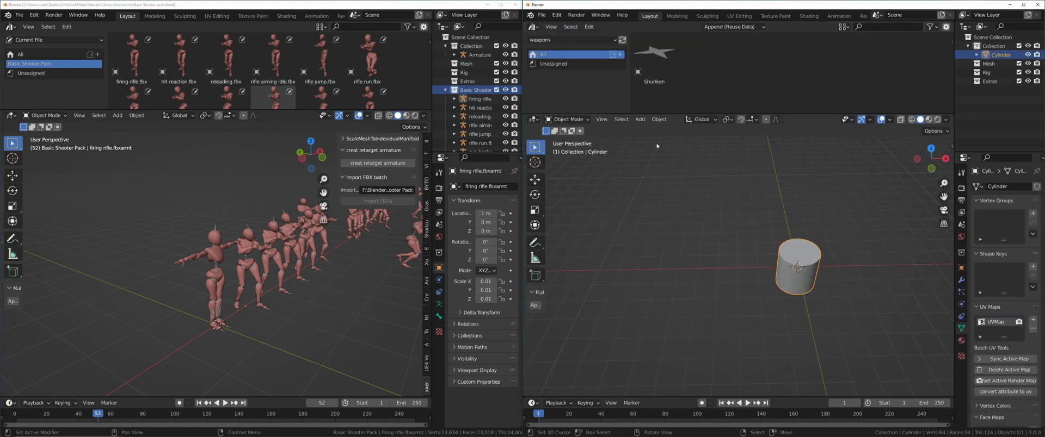
click(551, 40)
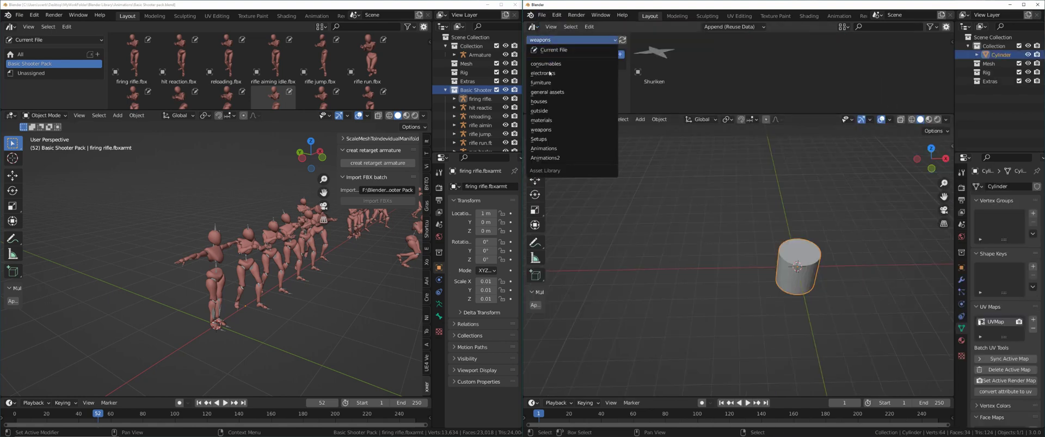
click(560, 147)
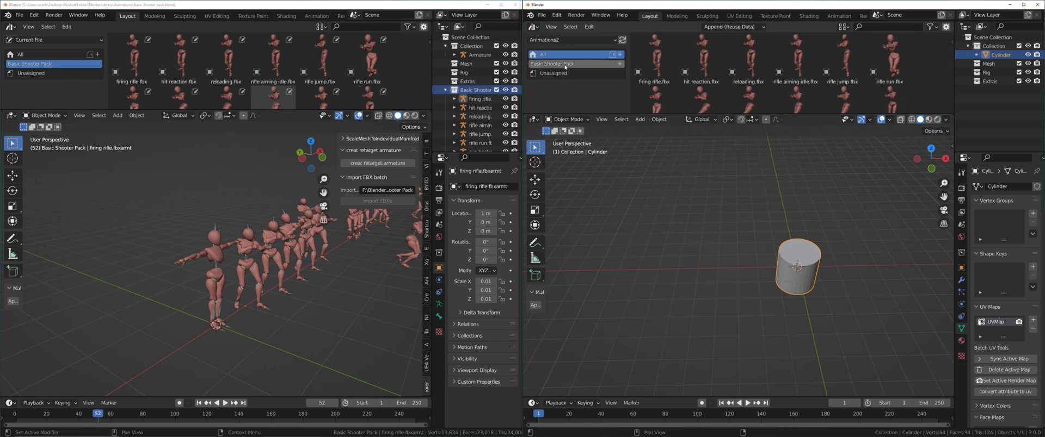
- Back in the first Blender window, save Basic Shooter pack.blend and open Dance.blend
key(ctrl+s)
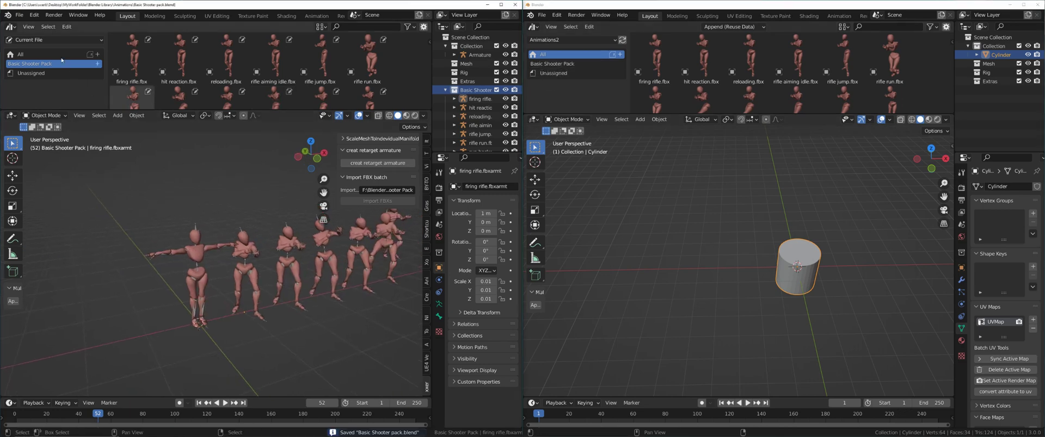
click(20, 14)
click(35, 33)
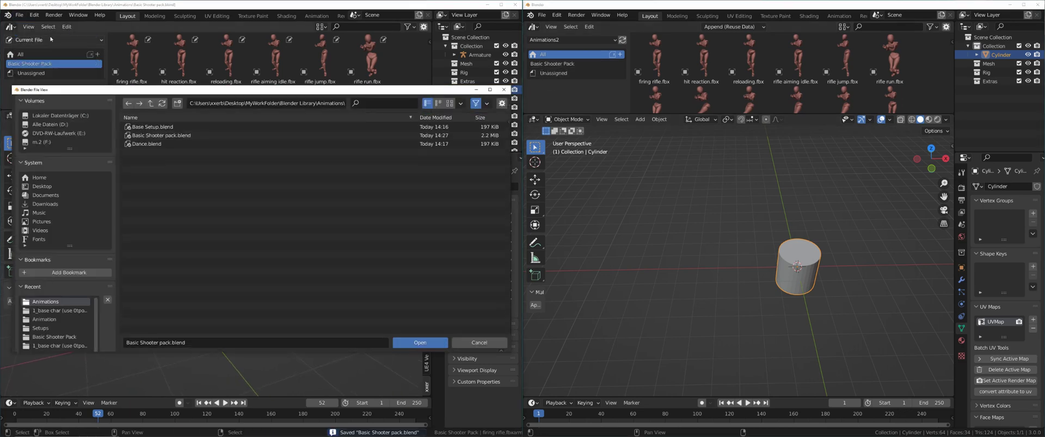
double_click(153, 145)
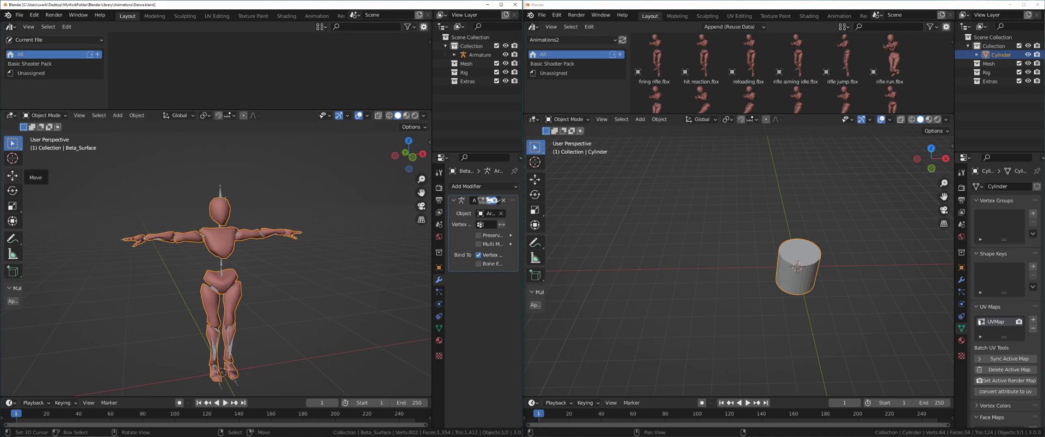
- In File Explorer, open the dance folder and copy its full folder path
drag(0, 176, 232, 150)
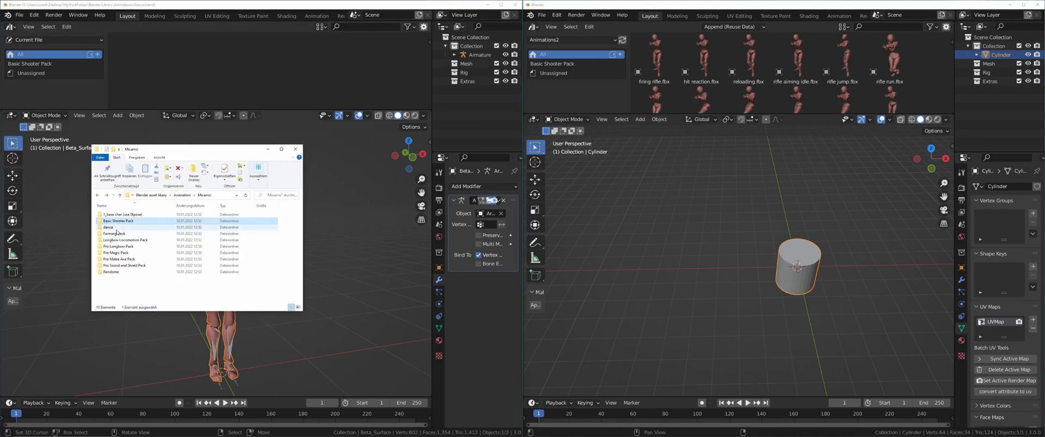
double_click(183, 227)
click(123, 246)
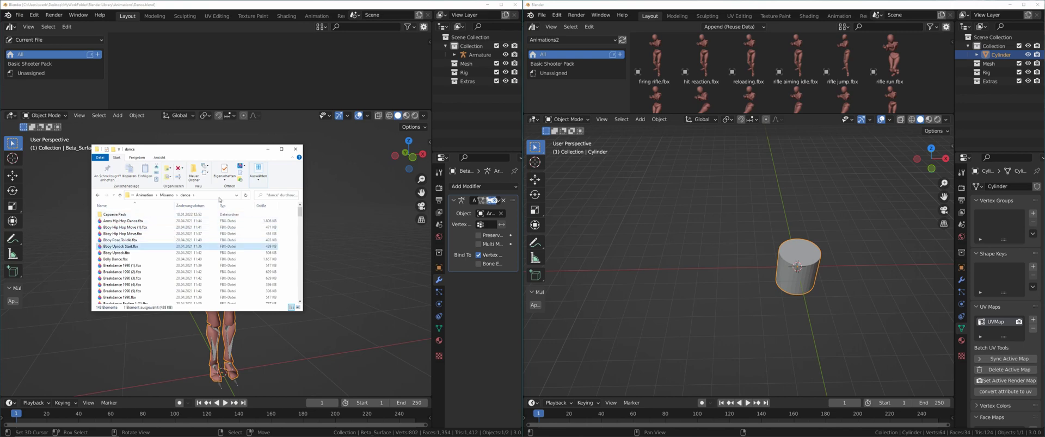
click(220, 196)
- Show the batch import panel in Blender's sidebar, set its import folder to the dance path and import the FBX files
key(n)
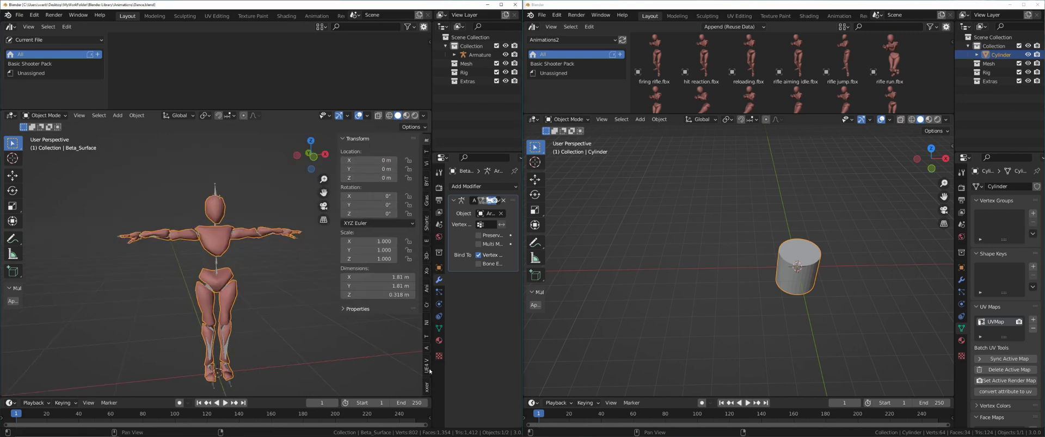
click(427, 385)
click(386, 205)
key(ctrl+v)
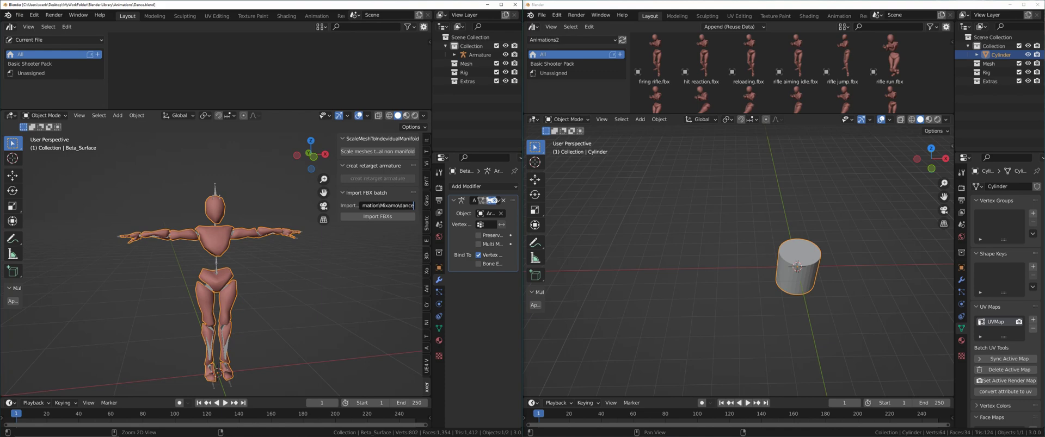
key(Return)
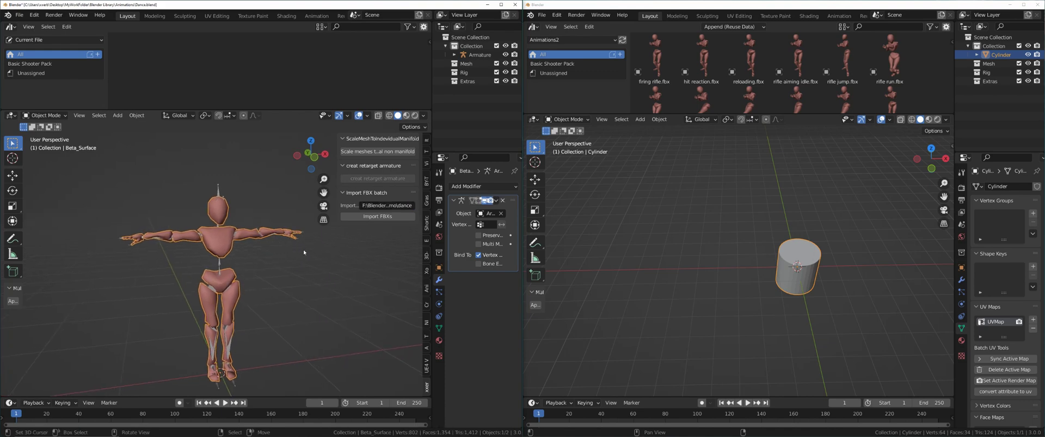
click(377, 216)
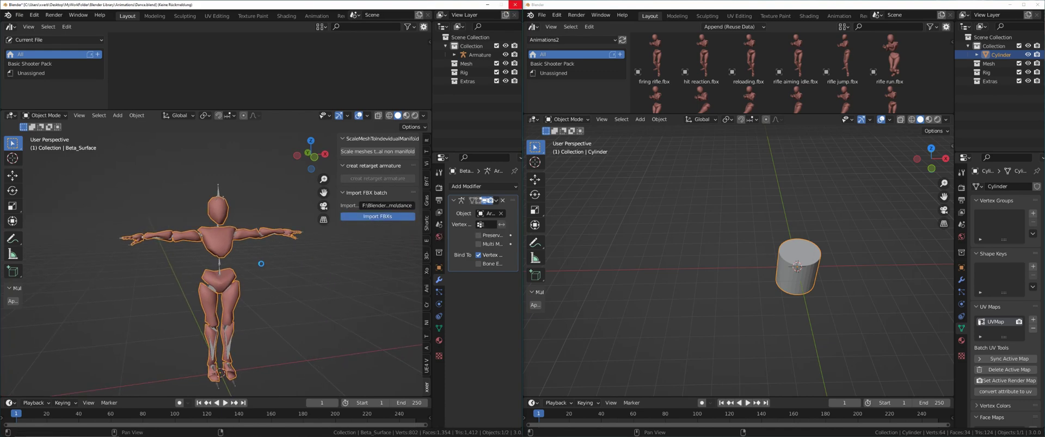
- In File Explorer, look through the FBX files in the dance folder while the import runs
drag(0, 168, 188, 155)
scroll(188, 238, down, 3)
scroll(189, 239, down, 20)
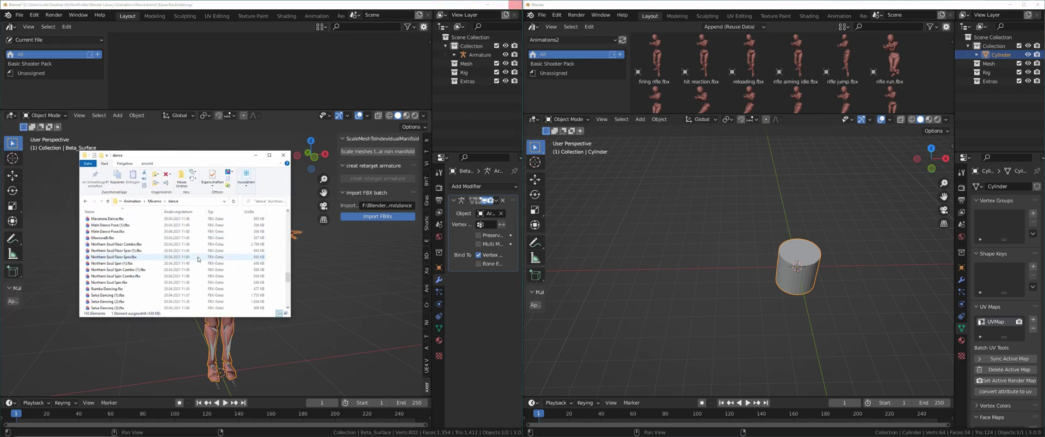
- Delete the leftover Beta_Joints and Beta_Surface meshes from the main Collection, keeping its armature and the imported characters
middle_drag(323, 291, 389, 284)
middle_drag(376, 201, 427, 204)
click(426, 210)
scroll(446, 124, down, 3)
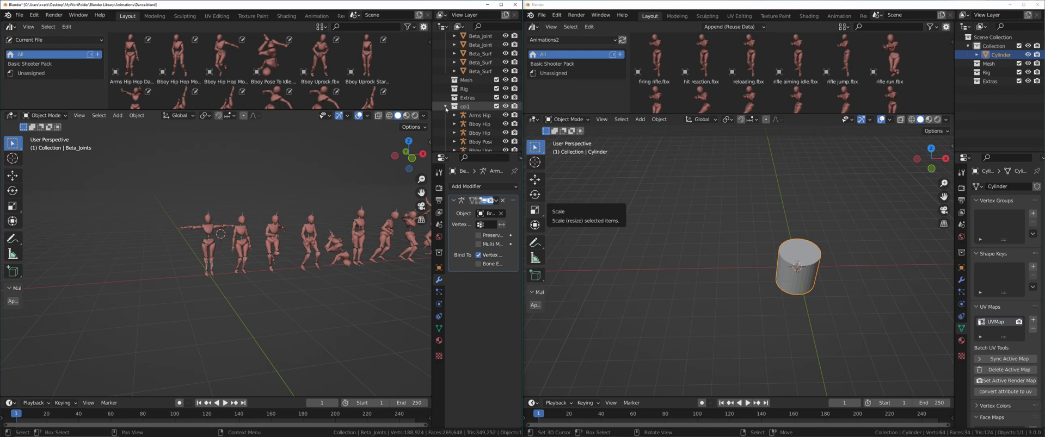
click(445, 107)
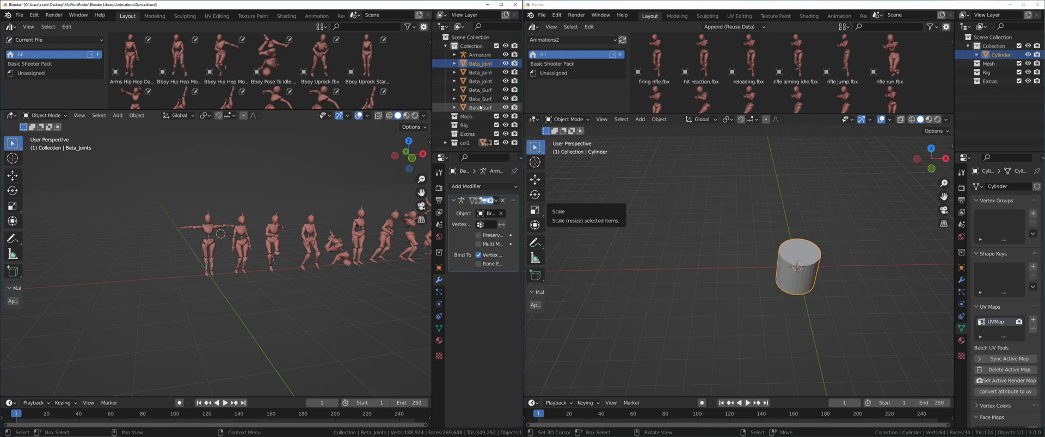
middle_drag(343, 199, 365, 196)
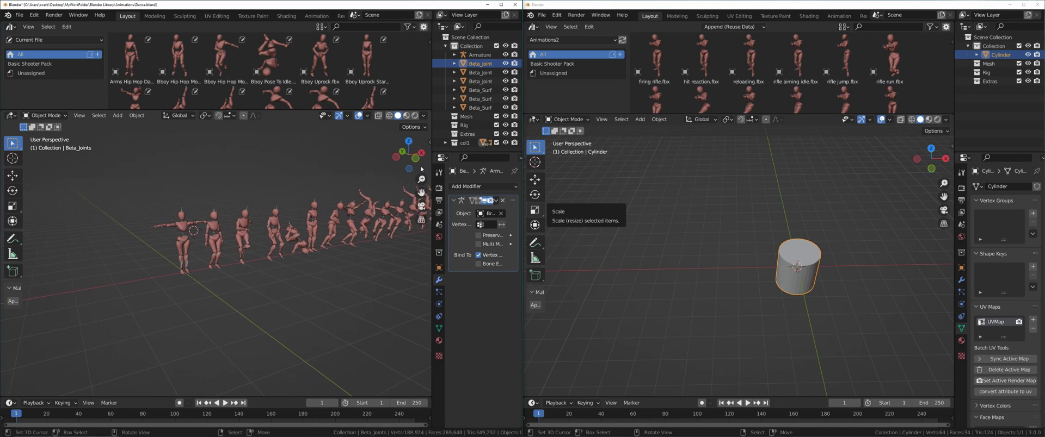
shift+click(483, 106)
key(x)
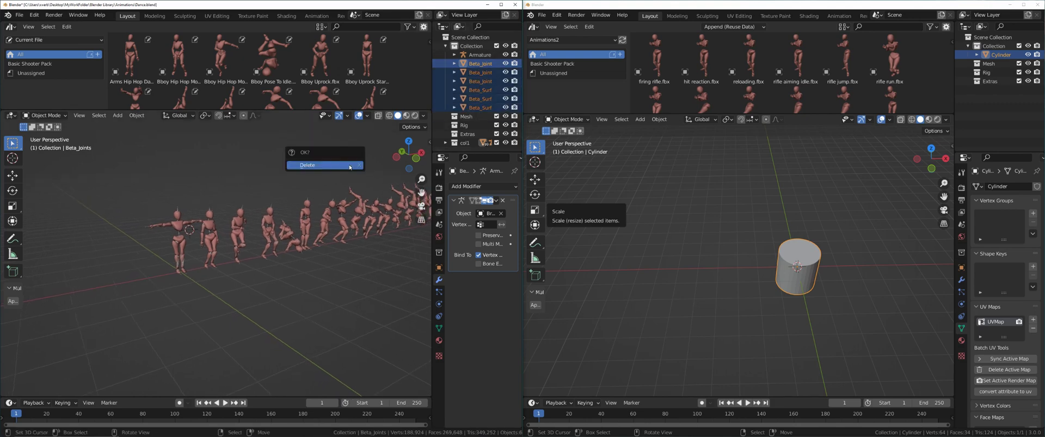
click(349, 165)
drag(87, 165, 0, 166)
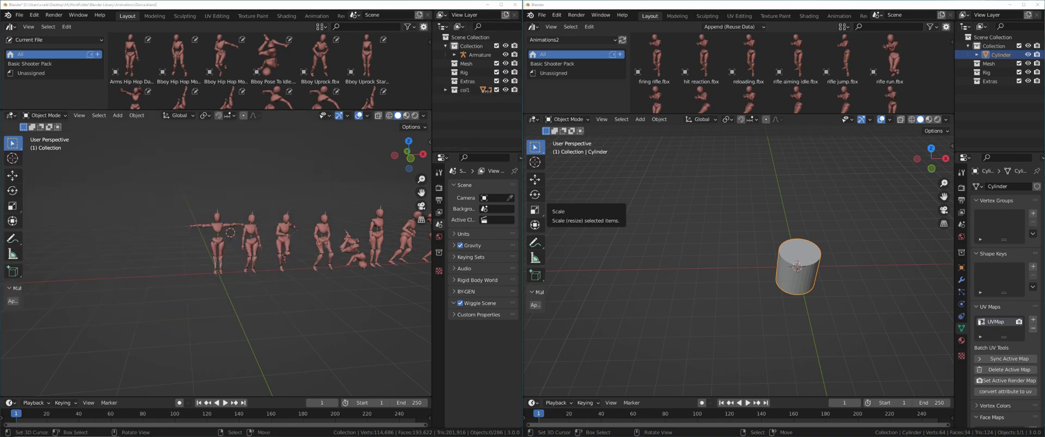
- Rename the col1 collection to dance and add an asset catalog named dance to the current file
double_click(465, 91)
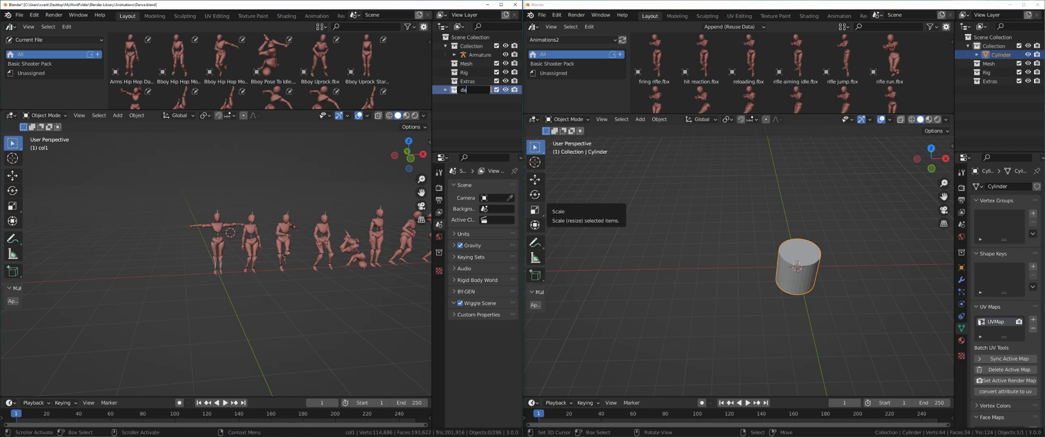
key(Return)
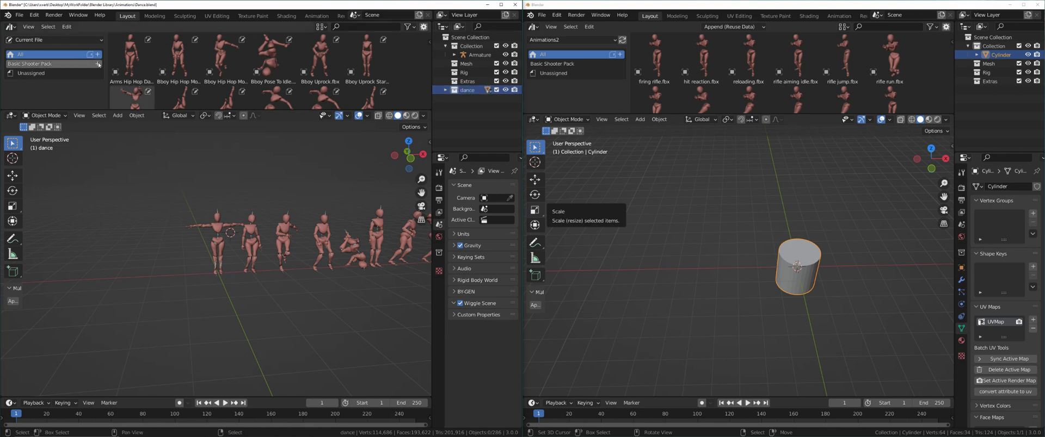
click(59, 42)
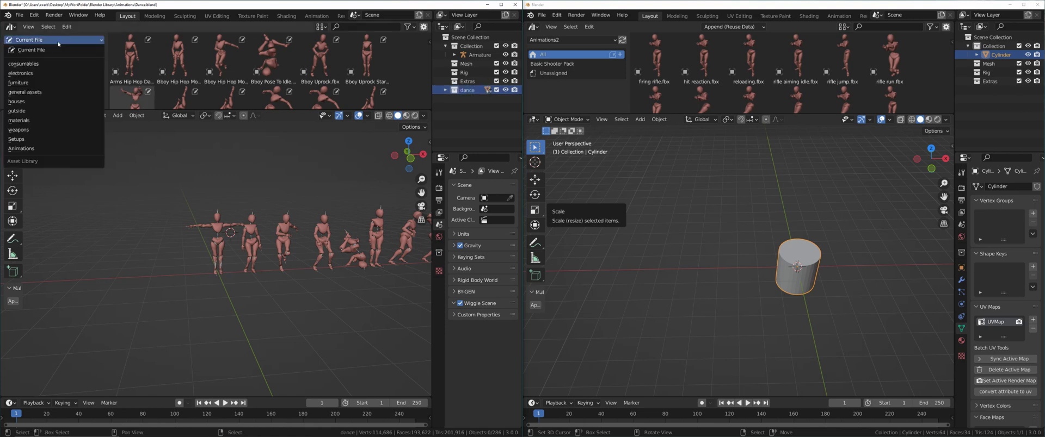
click(57, 44)
click(97, 55)
double_click(38, 74)
text(d)
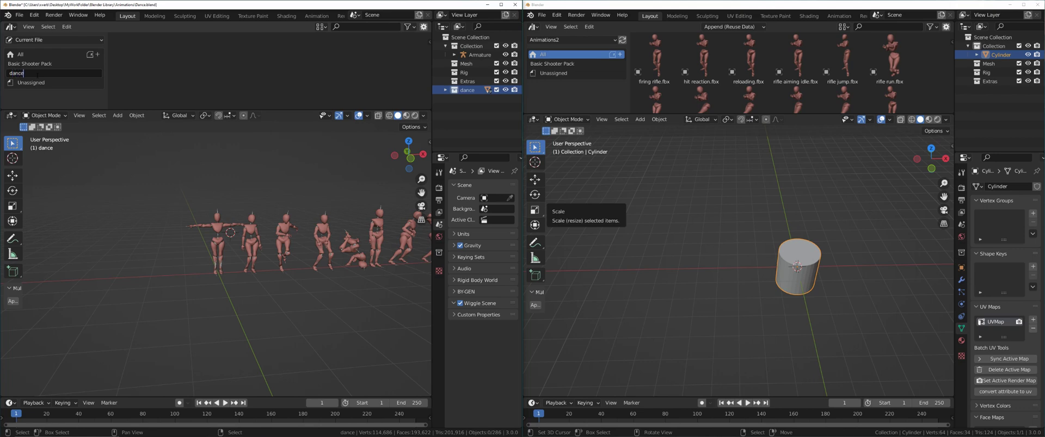
text(ance)
key(Return)
- Assign all the imported dance assets to the dance catalog and save Dance.blend
click(26, 55)
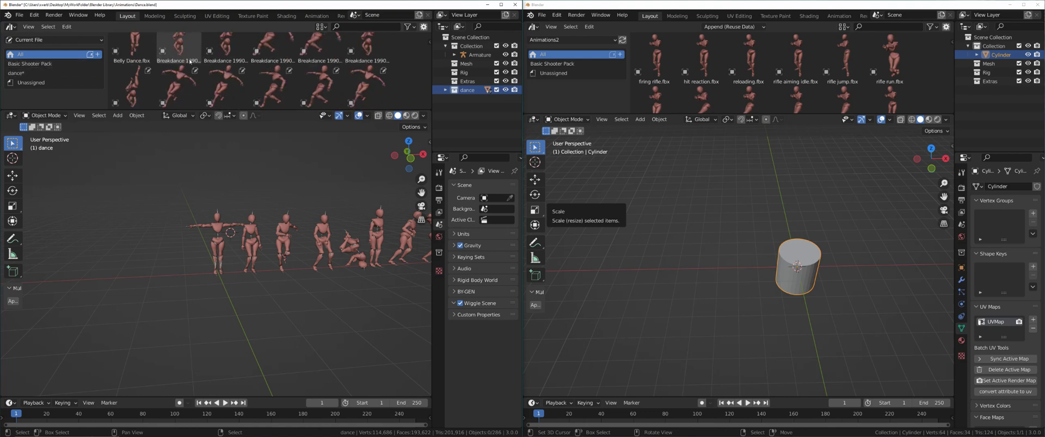
scroll(191, 71, down, 5)
scroll(245, 71, down, 5)
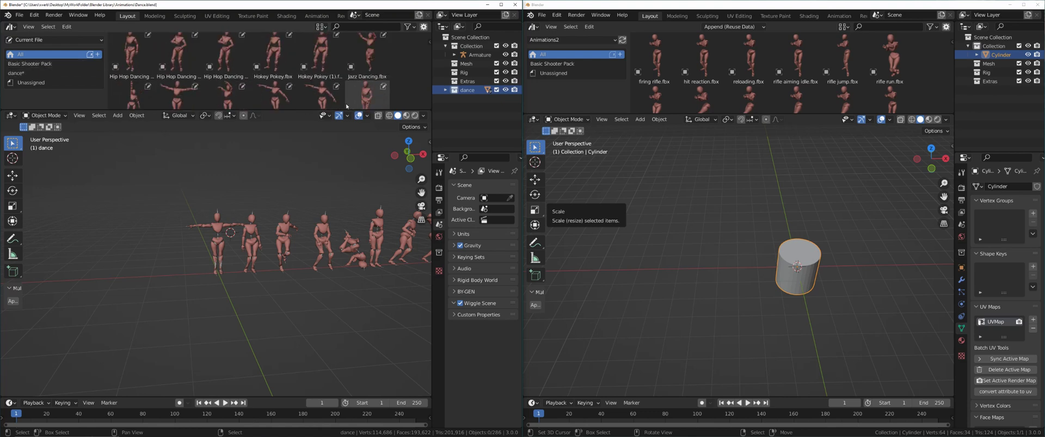
key(a)
drag(179, 61, 64, 73)
middle_drag(226, 191, 221, 185)
key(ctrl+s)
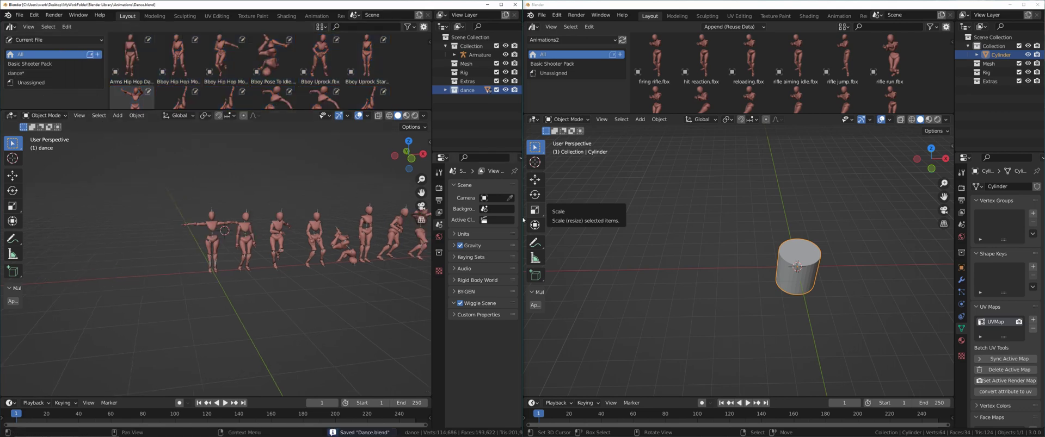
- In the second Blender window, refresh the Animations2 asset library and show its dance catalog
middle_drag(680, 229, 689, 229)
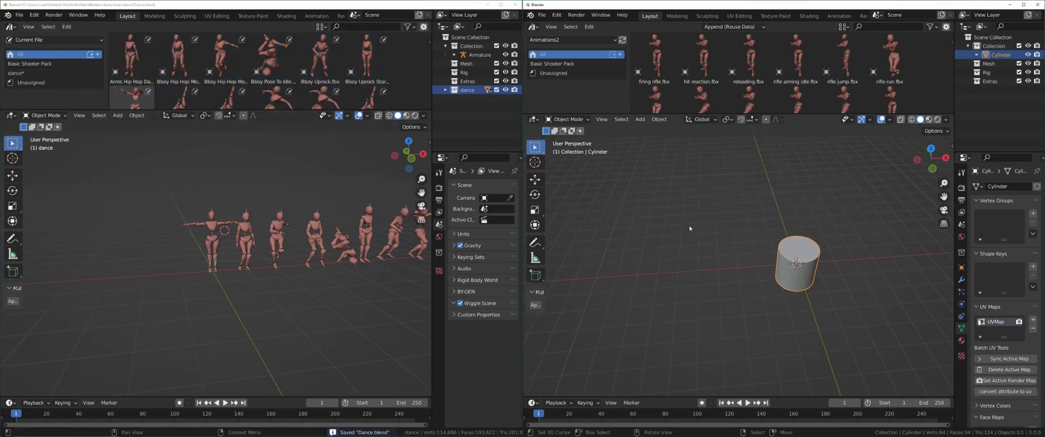
click(622, 40)
scroll(659, 69, down, 7)
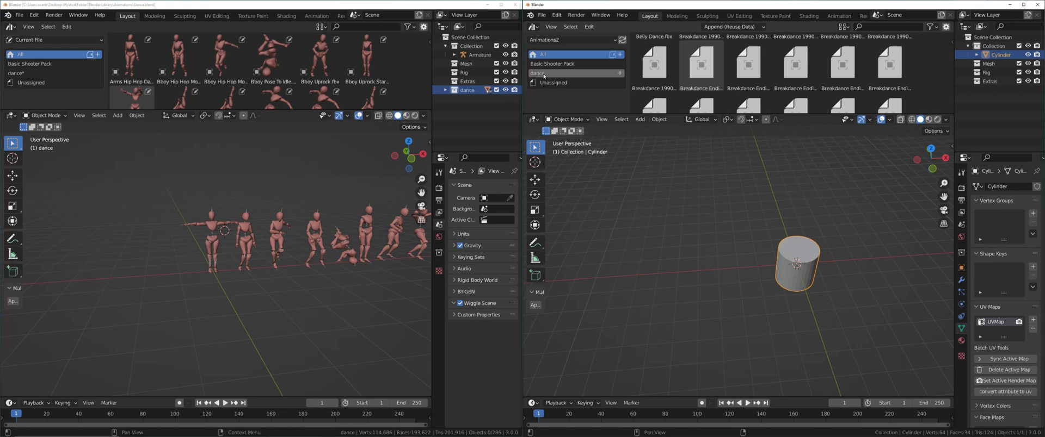
click(544, 75)
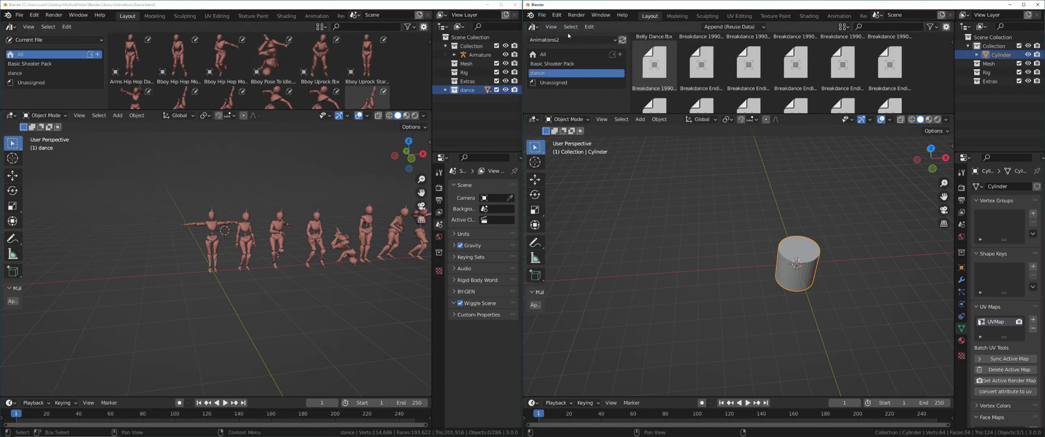
- Start a new file in the second Blender window with the dance catalog still shown
click(542, 15)
mouse_move(581, 44)
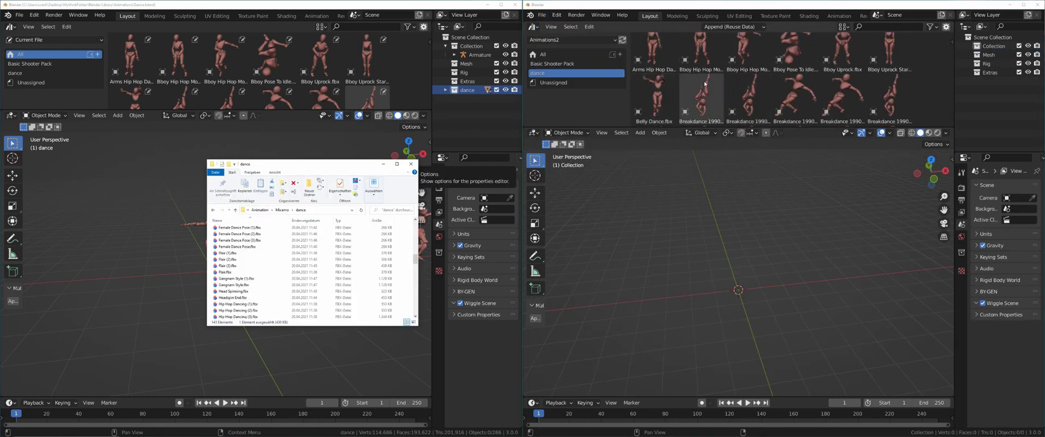
scroll(704, 84, down, 4)
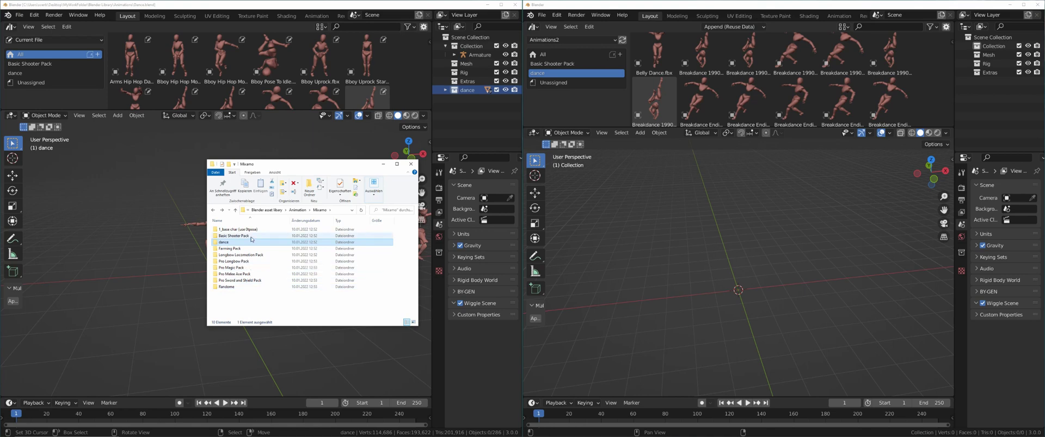
- In File Explorer, look through the Mixamo pack folders and the blend files in the MixamoBlend folder
drag(299, 164, 472, 163)
double_click(412, 229)
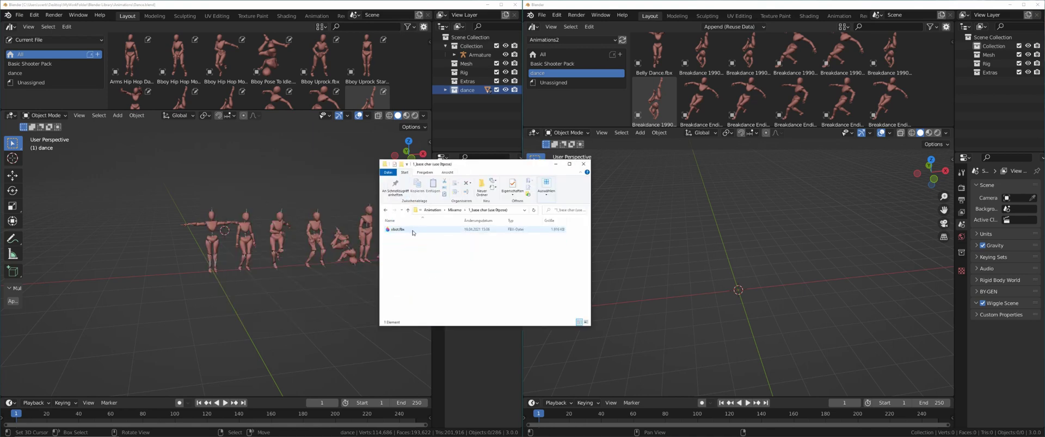
click(393, 210)
scroll(418, 276, down, 3)
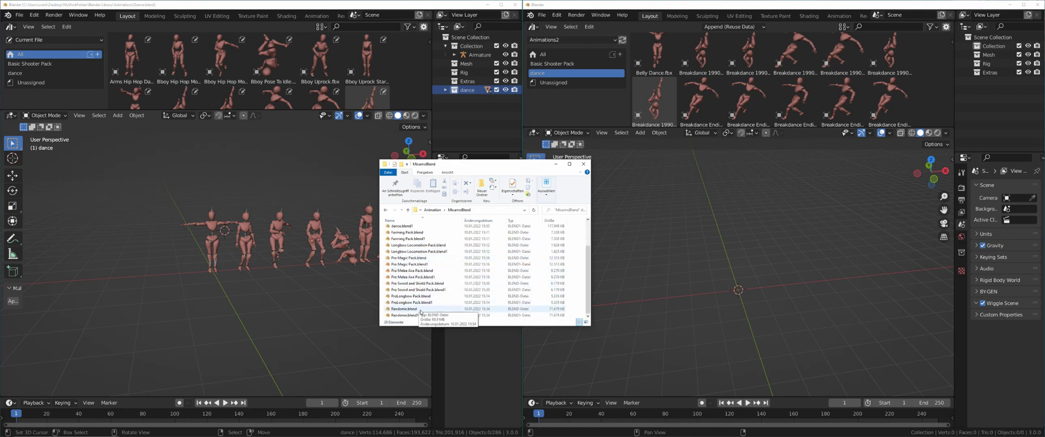
middle_drag(350, 246, 342, 247)
key(n)
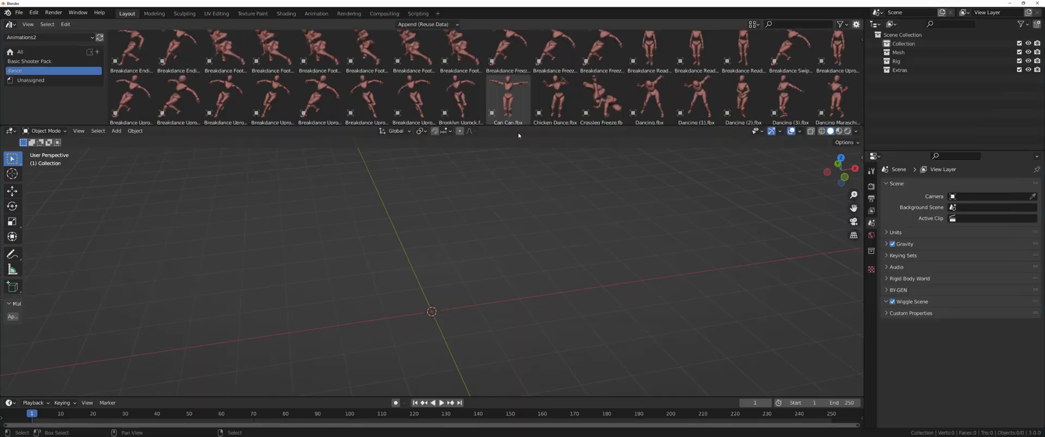
- Place the Can Can.fbx character from the dance catalog into the second window's scene
drag(507, 97, 460, 293)
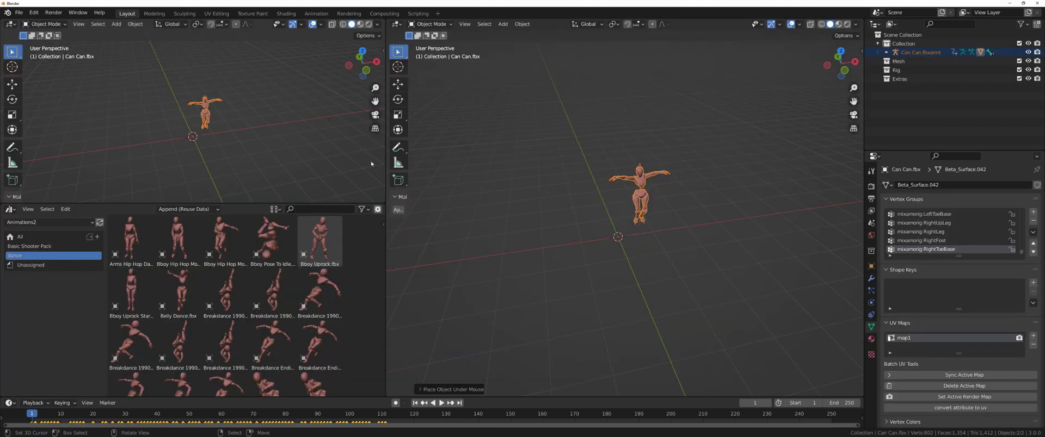
middle_drag(644, 207, 617, 159)
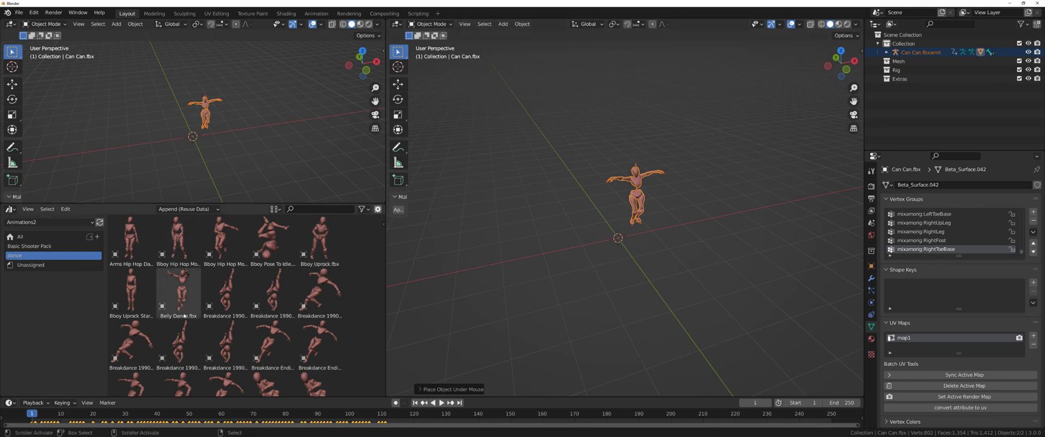
- Change the area above the asset browser to the Dope Sheet's Action Editor and select the Can Can armature
click(13, 25)
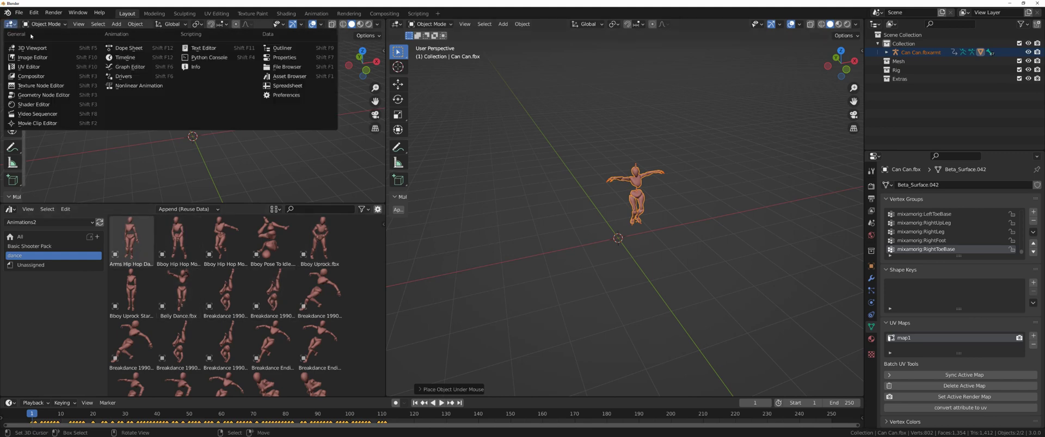
click(117, 44)
click(48, 24)
click(52, 44)
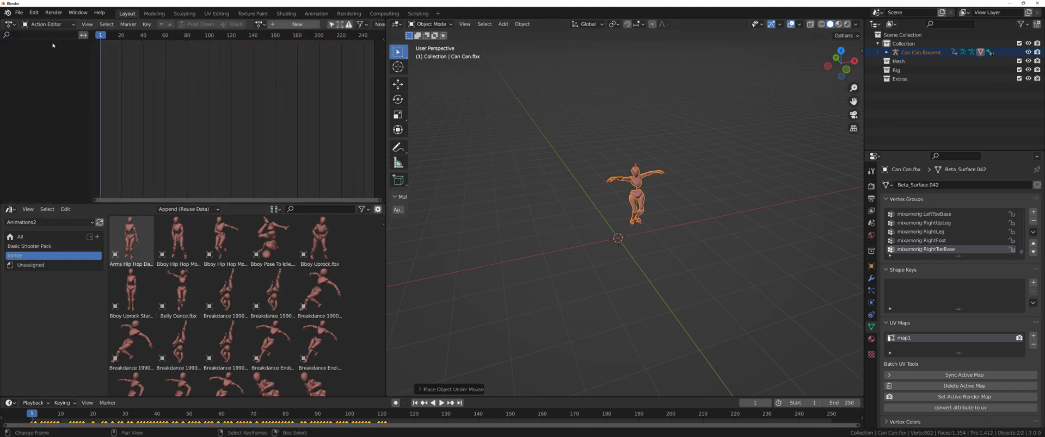
scroll(636, 166, up, 3)
click(652, 102)
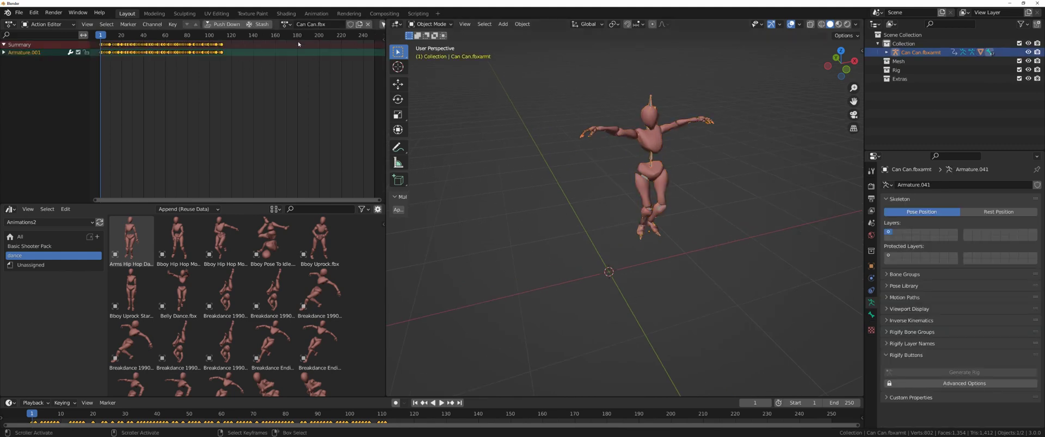
- Append the two Bboy Hip Hop Move assets to bring in their actions, and delete their characters from the scene
click(286, 24)
drag(179, 238, 515, 251)
drag(225, 239, 492, 307)
drag(567, 166, 490, 273)
key(x)
click(470, 280)
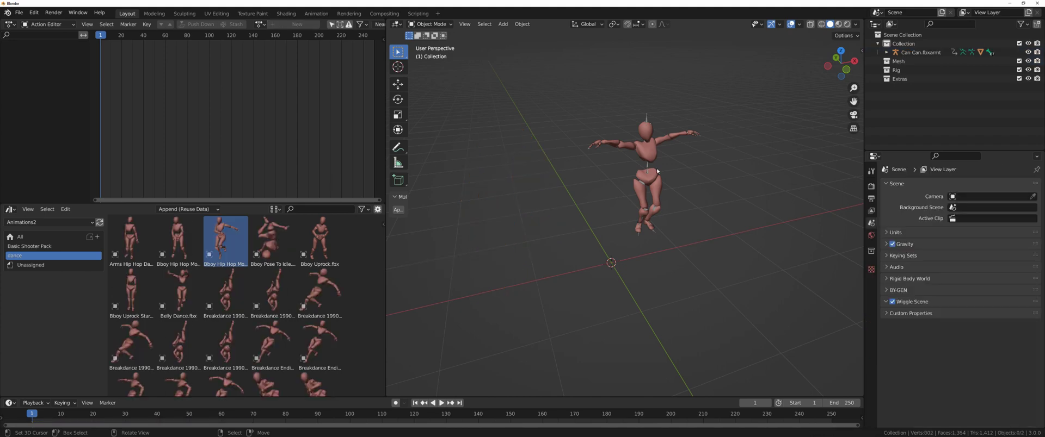
- Select the Can Can armature and assign it the Bboy Hip Hop Move.fbx action
shift+middle_drag(644, 124, 635, 130)
click(635, 127)
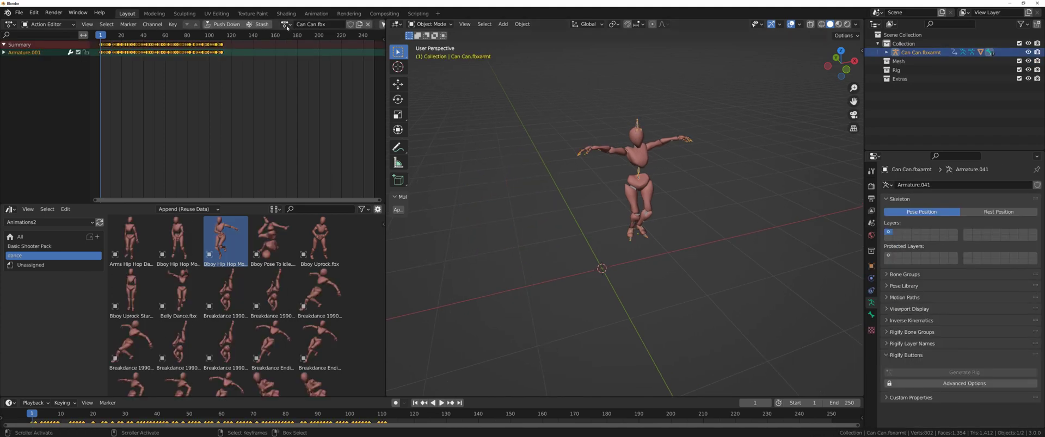
click(286, 24)
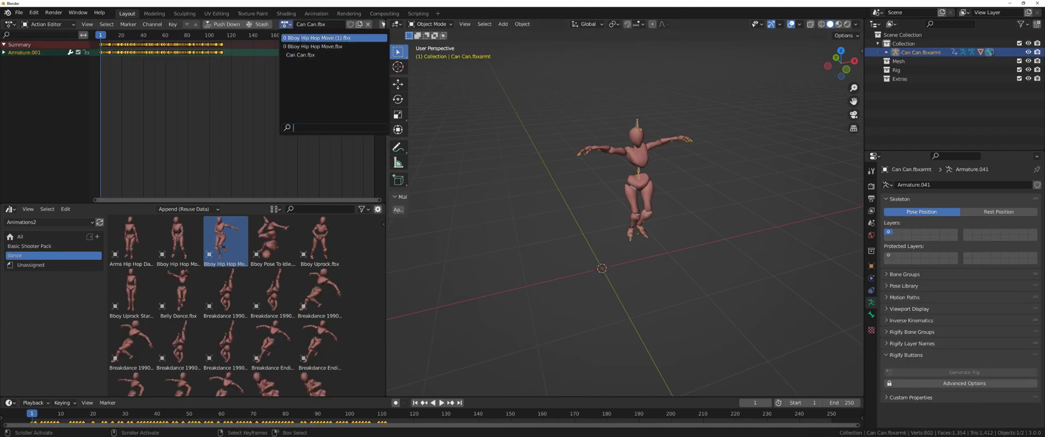
click(305, 46)
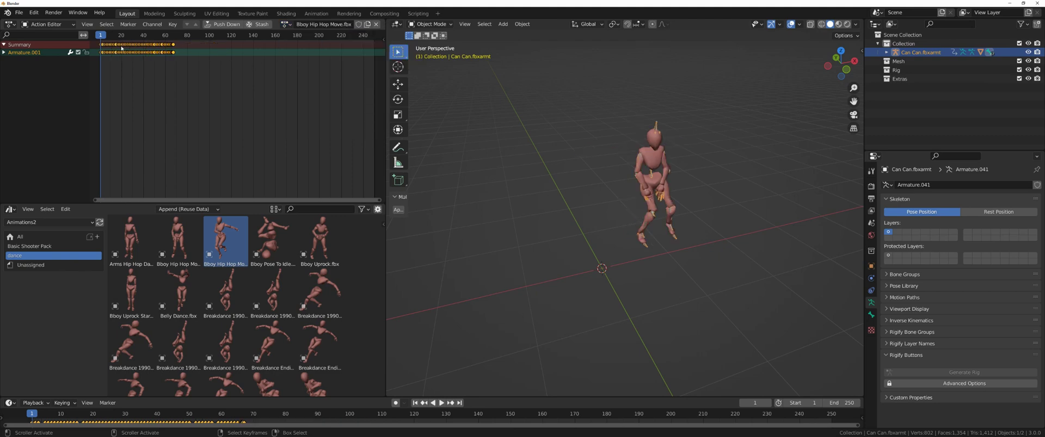
- Preview the animation up to frame 46 and switch the armature's action to Bboy Hip Hop Move (1).fbx
key(space)
key(space)
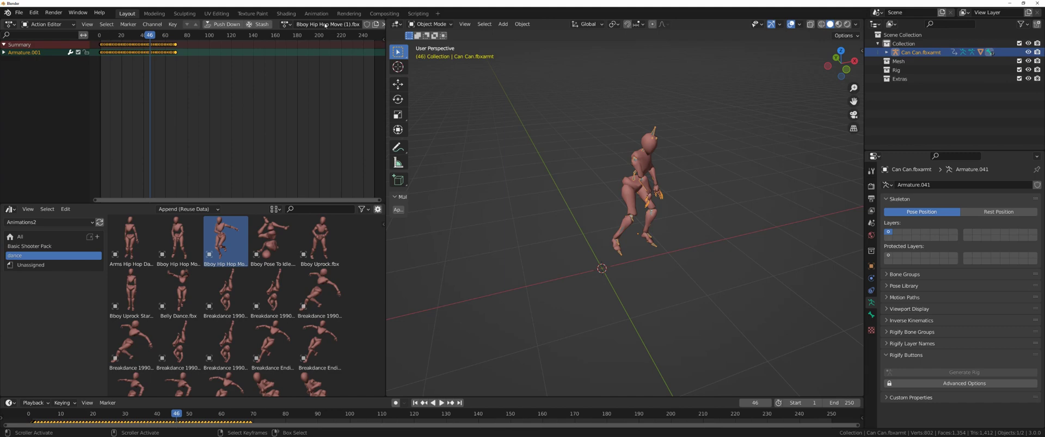
click(289, 24)
click(290, 24)
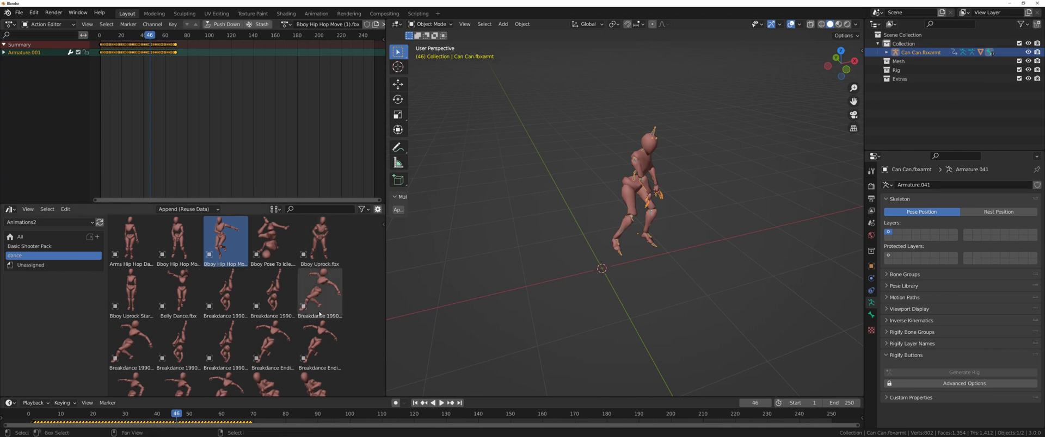
scroll(272, 299, down, 2)
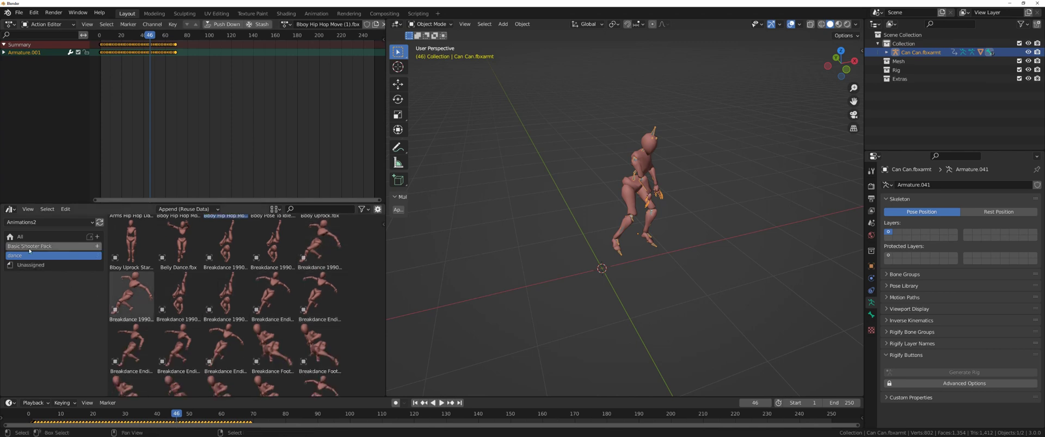
scroll(246, 330, down, 2)
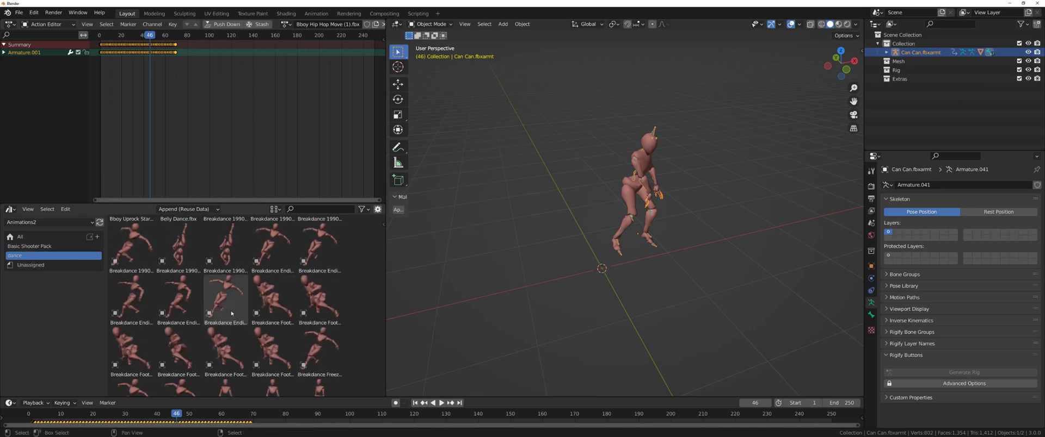